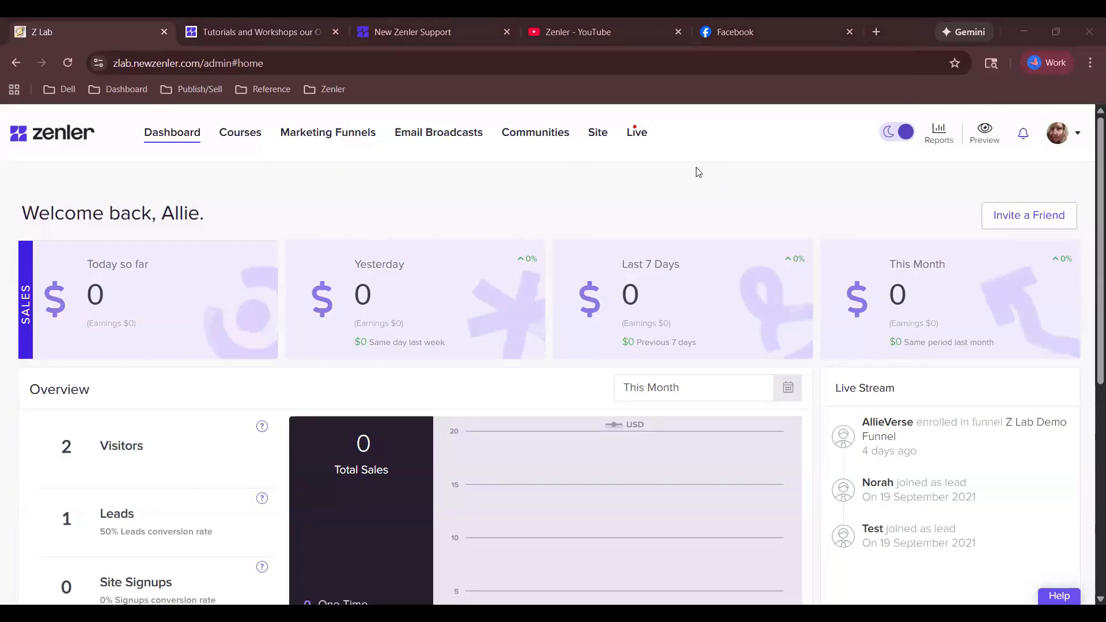
- Start creating a new live class and give it the topic "Testing"
left_click(637, 133)
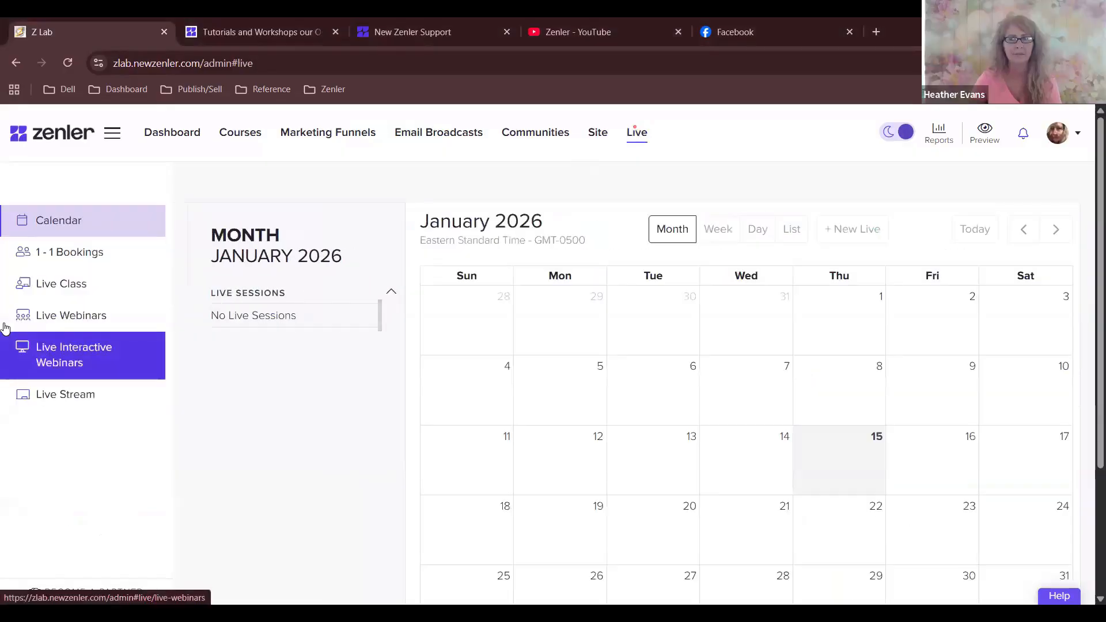
left_click(71, 287)
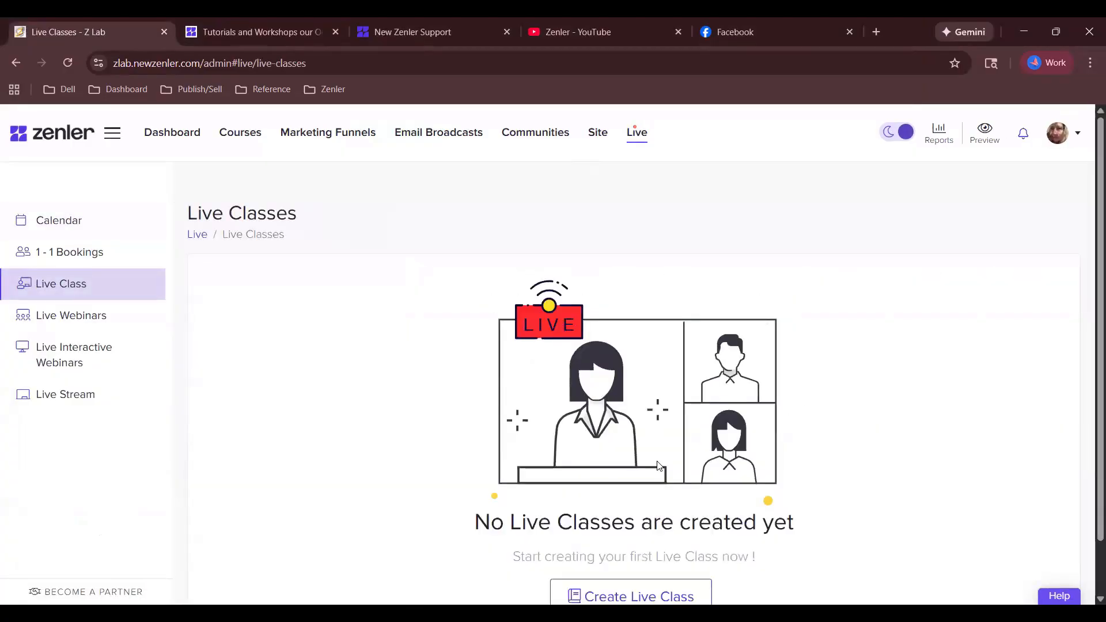
scroll(660, 466, "down", 1)
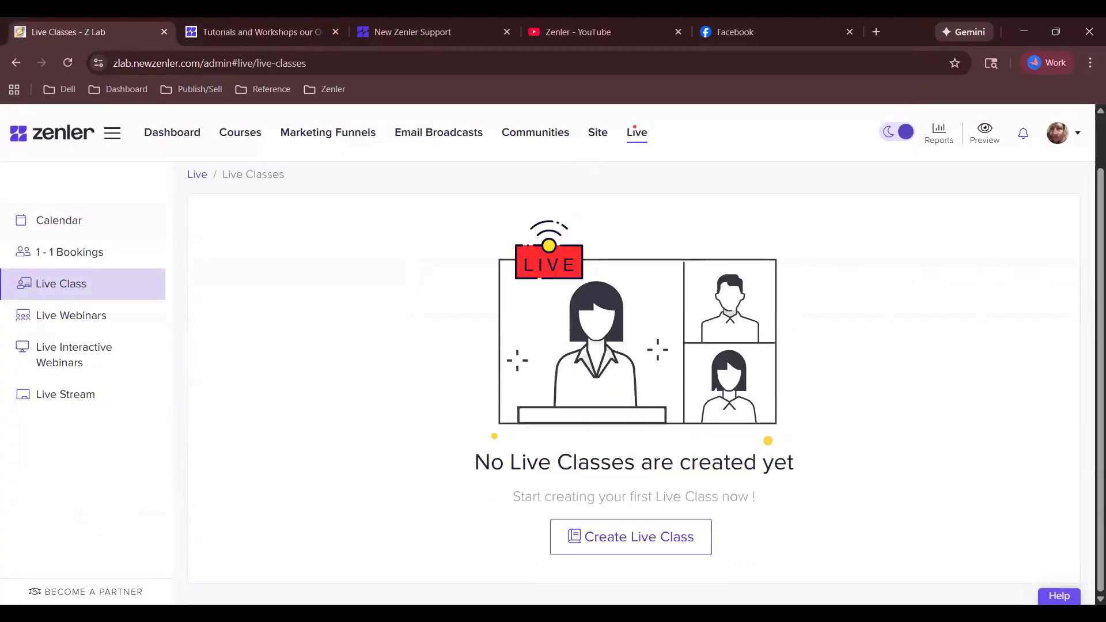
left_click(678, 537)
left_click(373, 332)
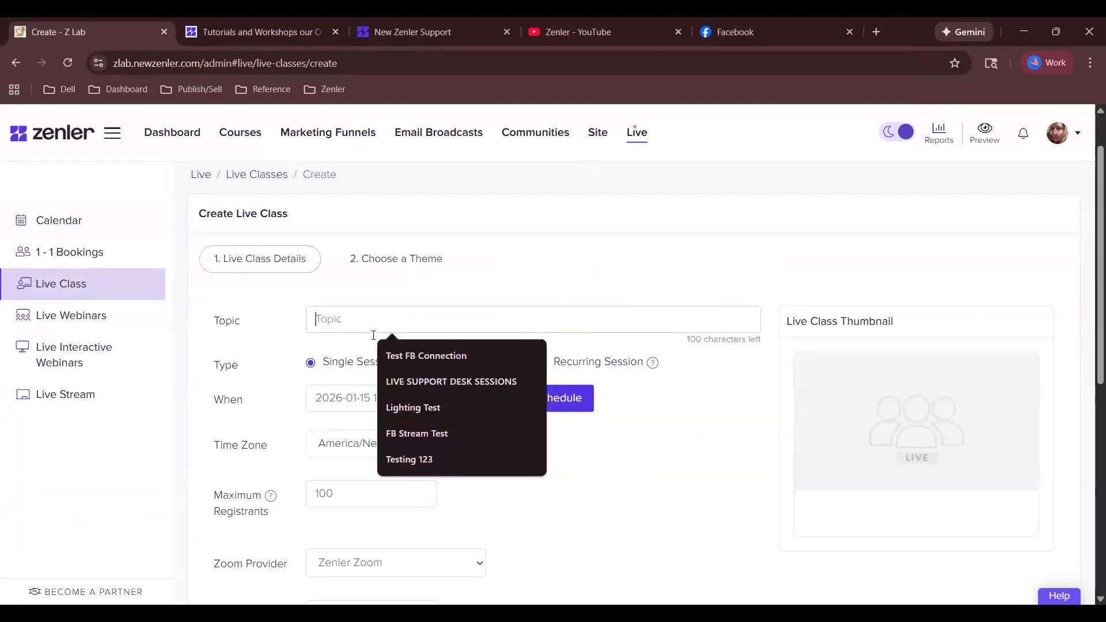
type("Test")
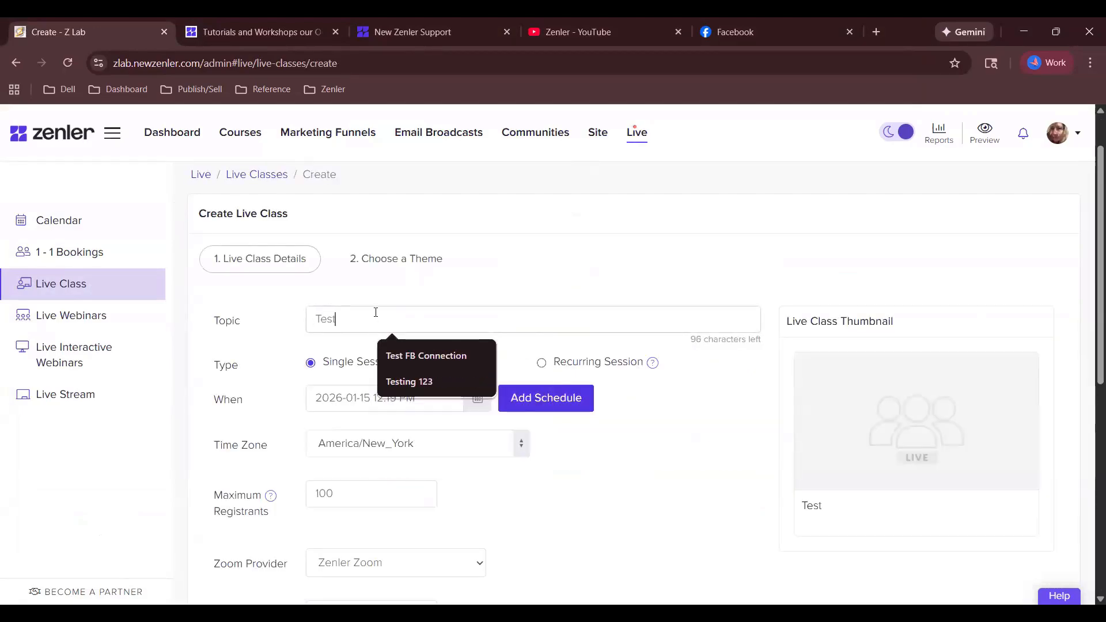
type("ing")
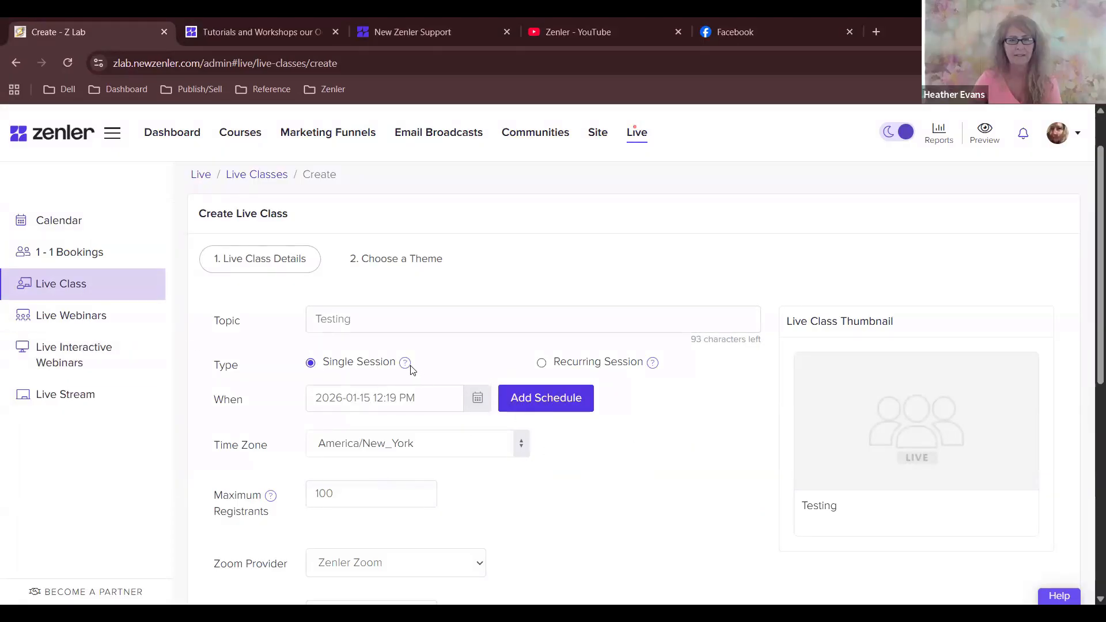
- Add a second schedule to the live class for 2026-01-15 at 9:00 PM
left_click(438, 397)
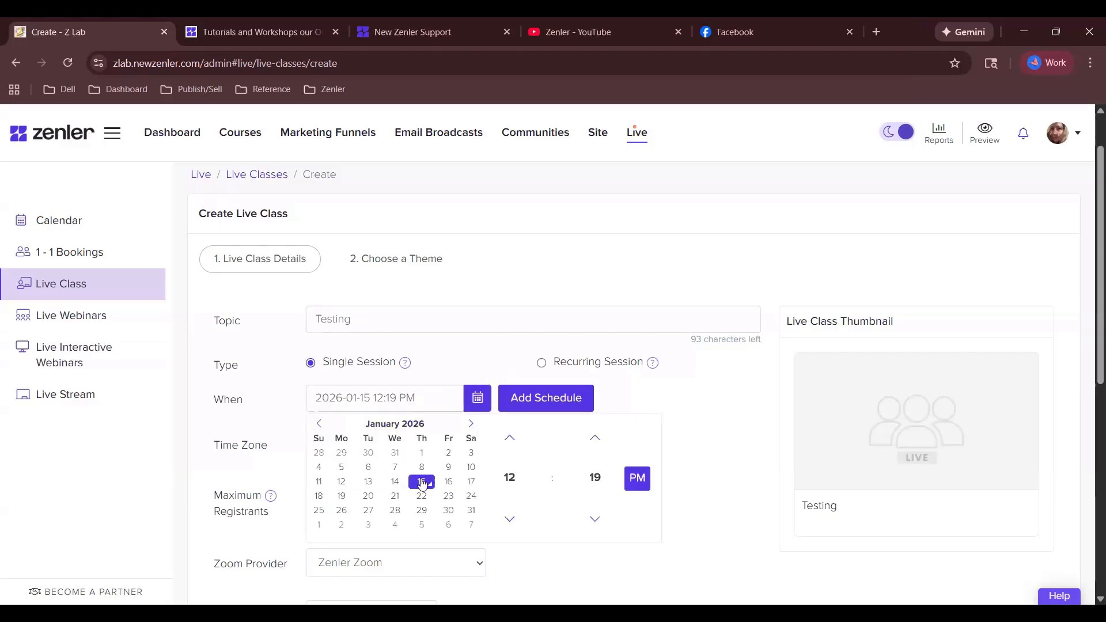
left_click(568, 397)
left_click(450, 435)
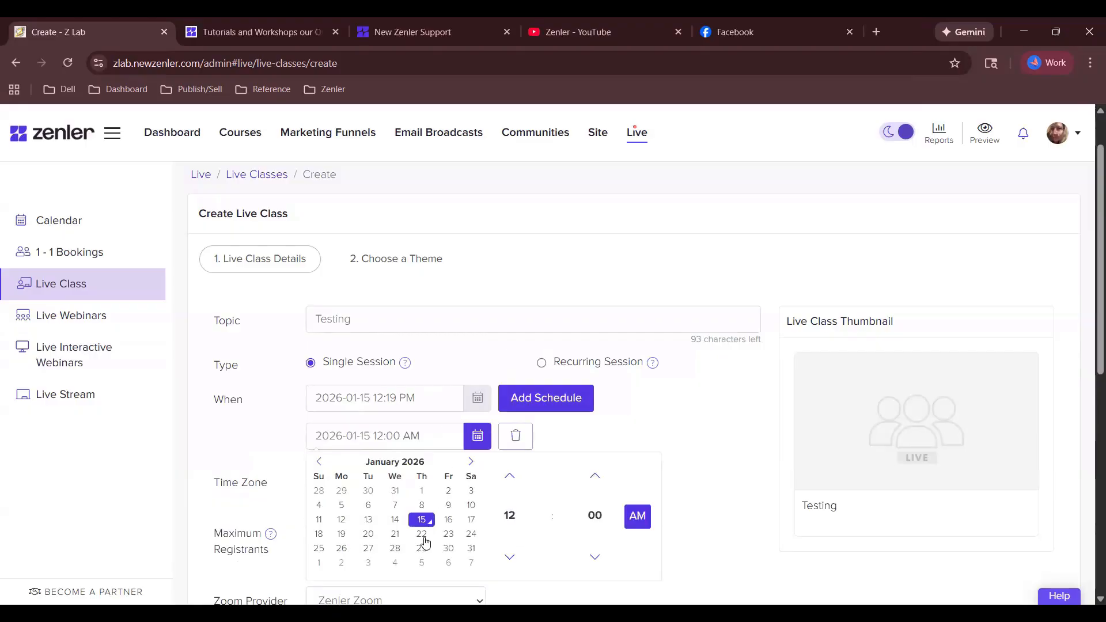
left_click(510, 521)
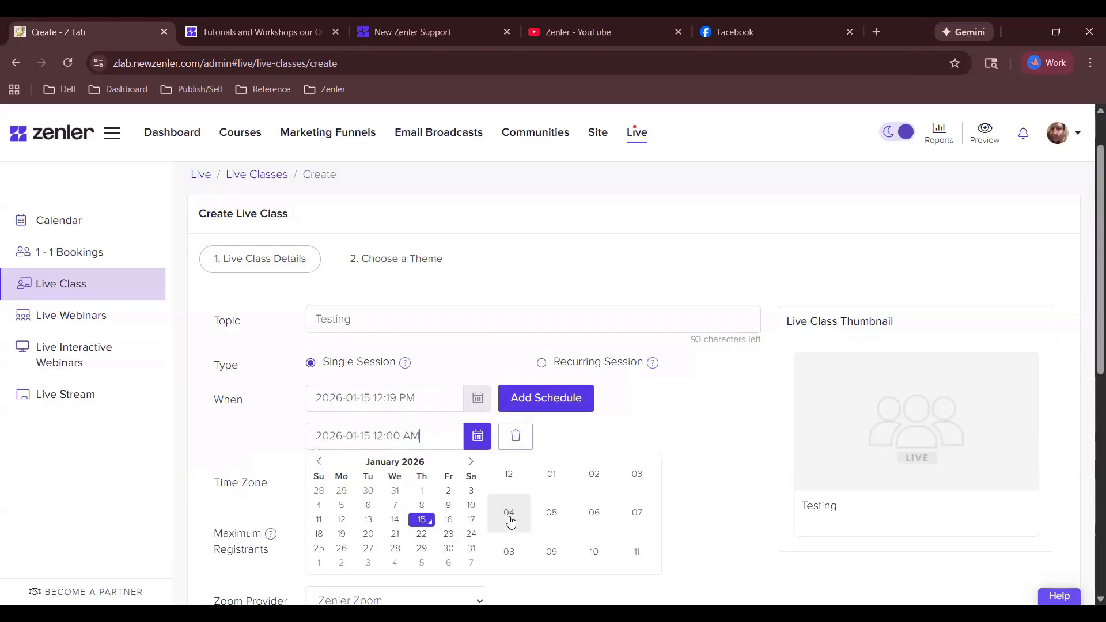
left_click(552, 552)
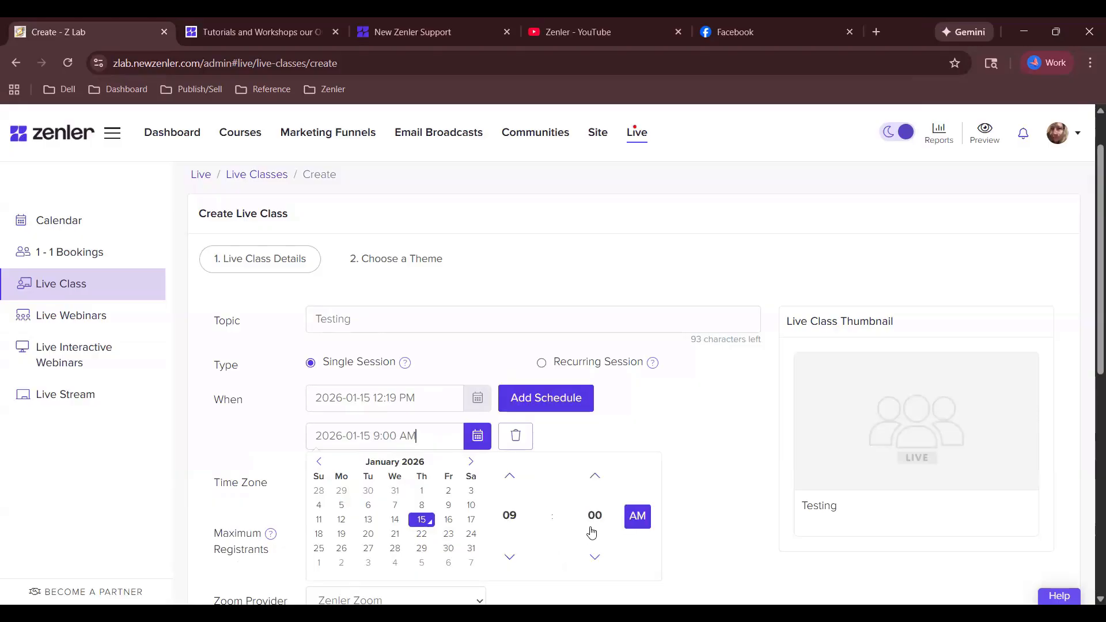
left_click(640, 522)
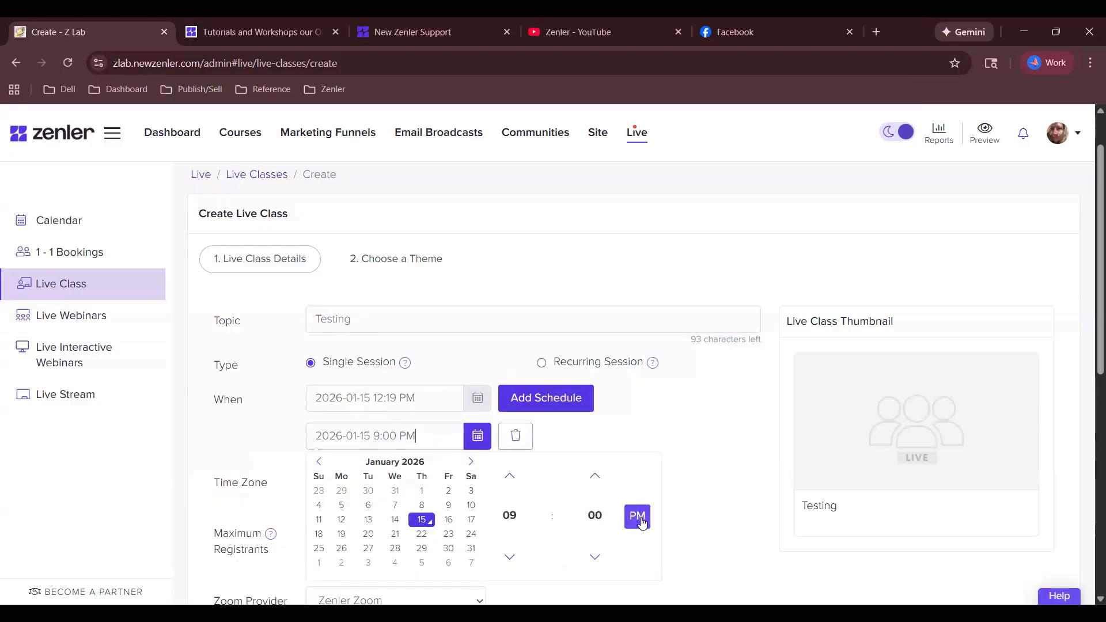
left_click(690, 499)
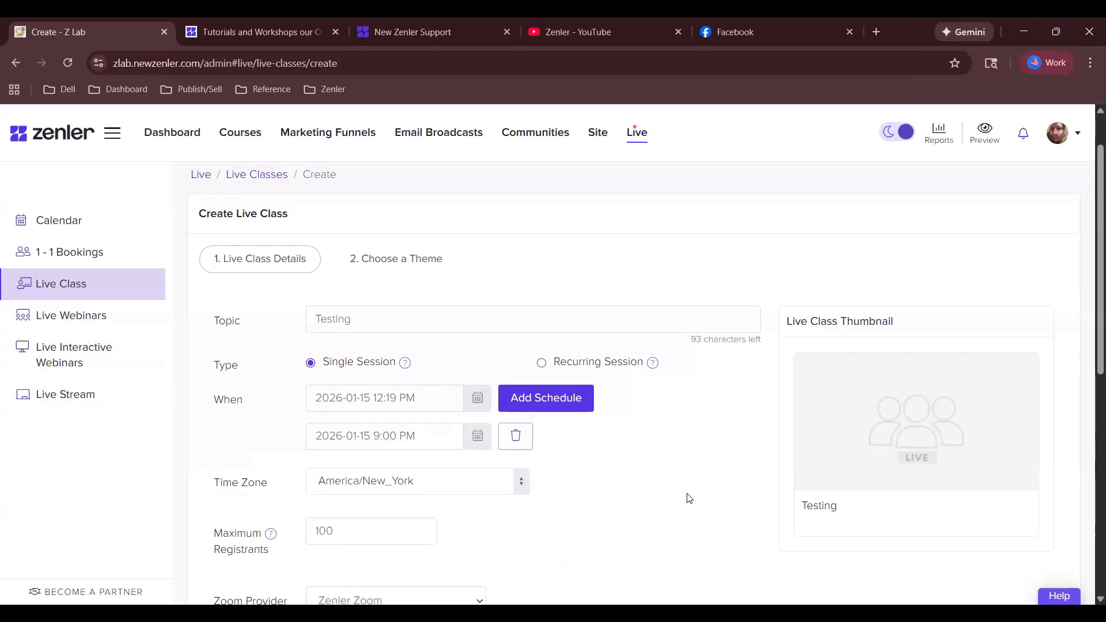
- Set the live class's visibility to Secret and continue to the theme choice
scroll(689, 499, "down", 6)
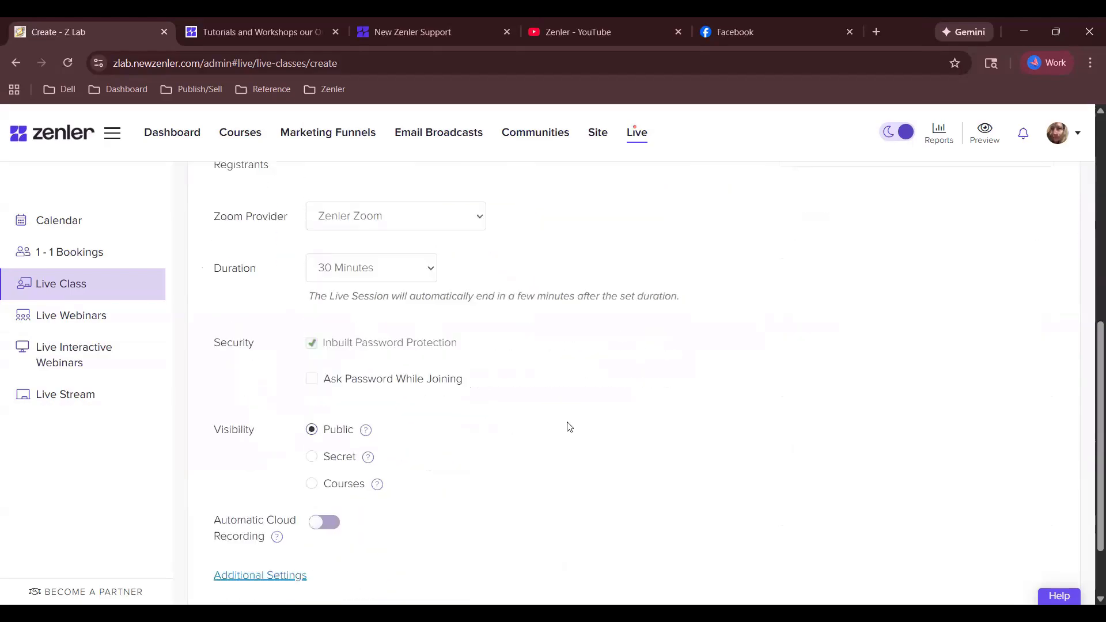
scroll(569, 427, "down", 2)
left_click(311, 372)
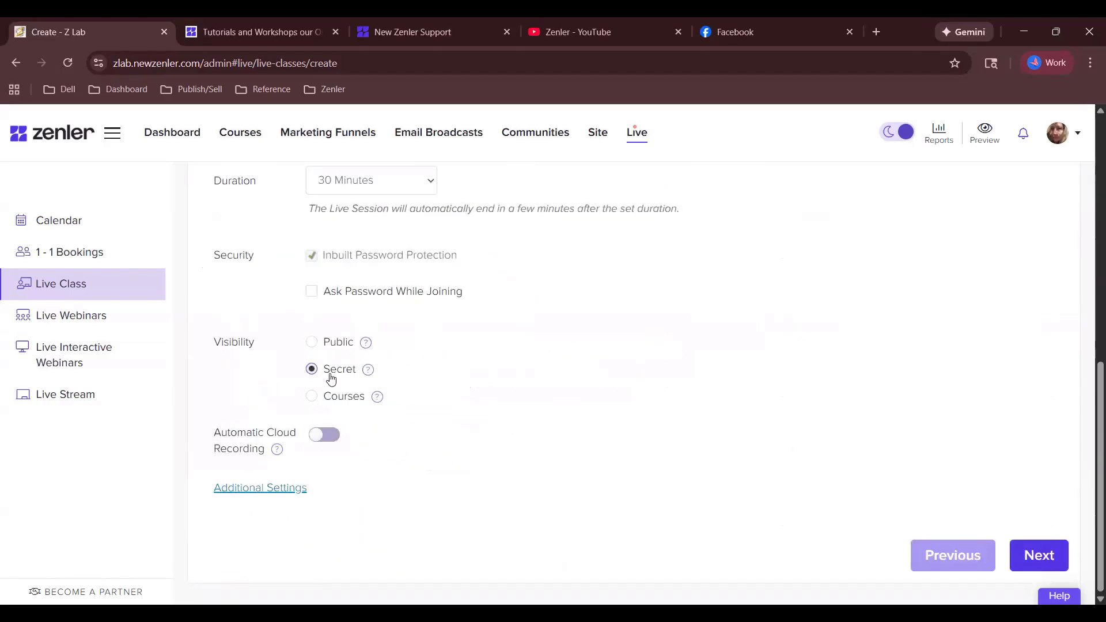
left_click(1043, 562)
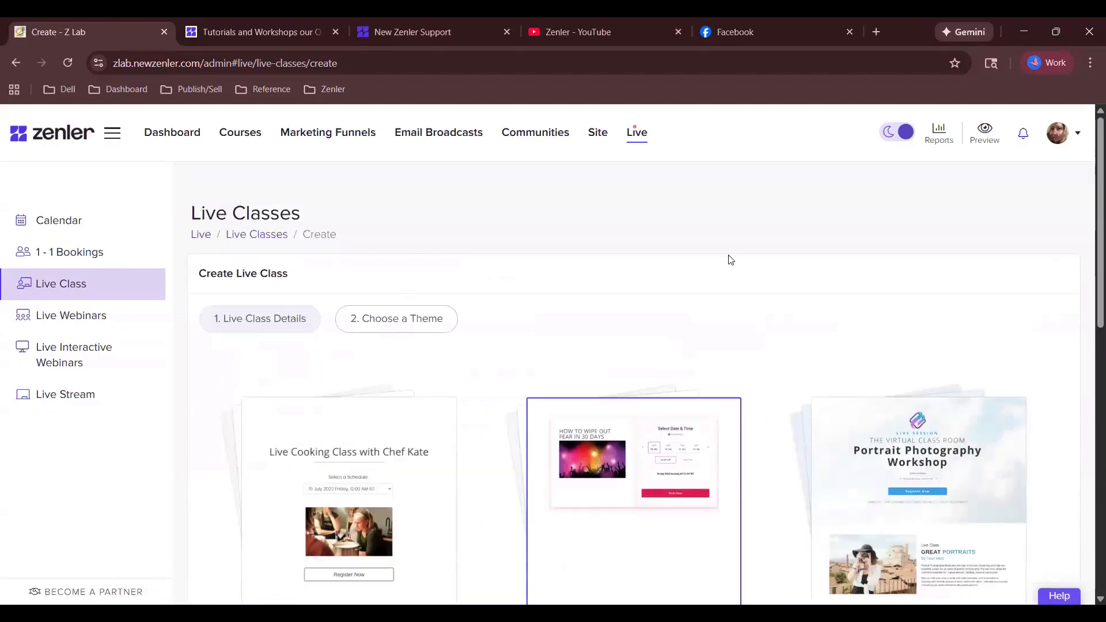
- Review the available page themes and finish creating the live class with the preselected theme
scroll(730, 256, "down", 10)
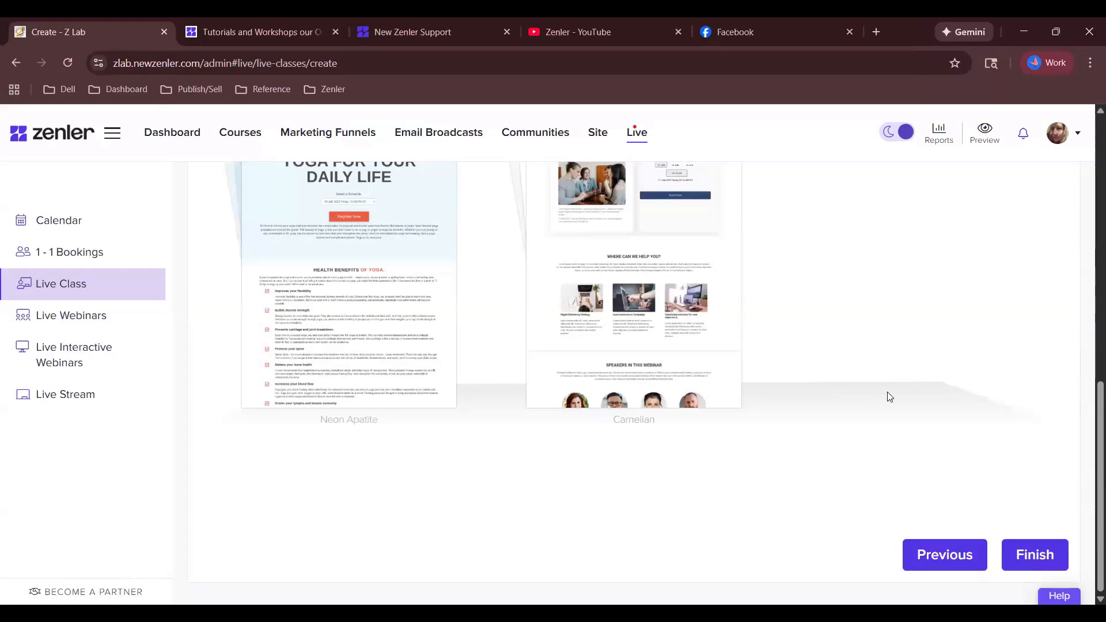
scroll(889, 396, "up", 15)
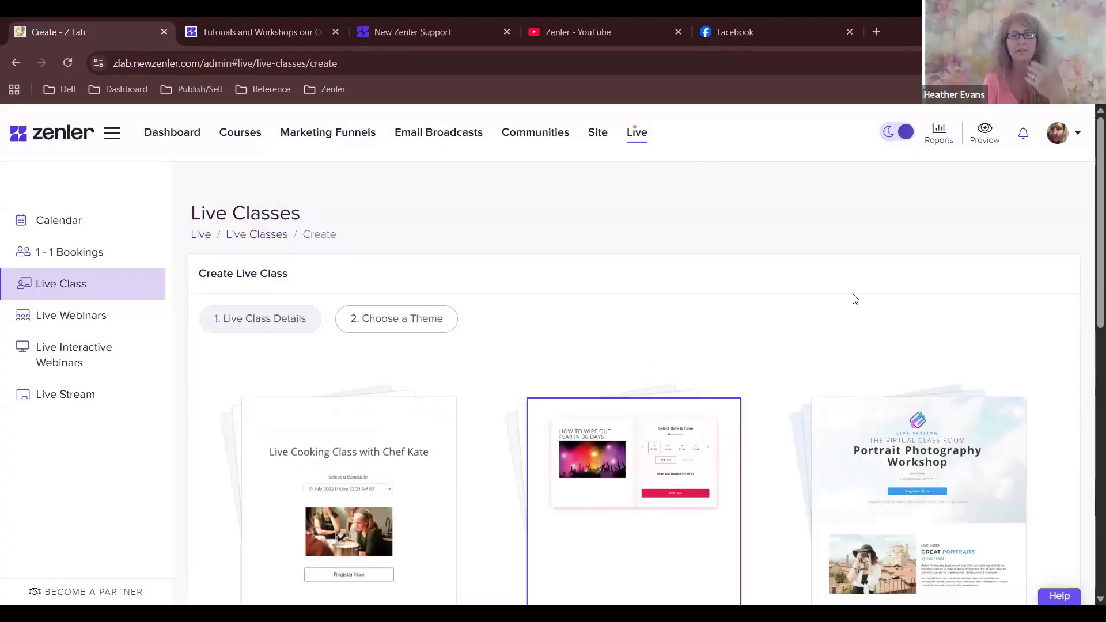
scroll(855, 299, "down", 6)
scroll(856, 299, "down", 5)
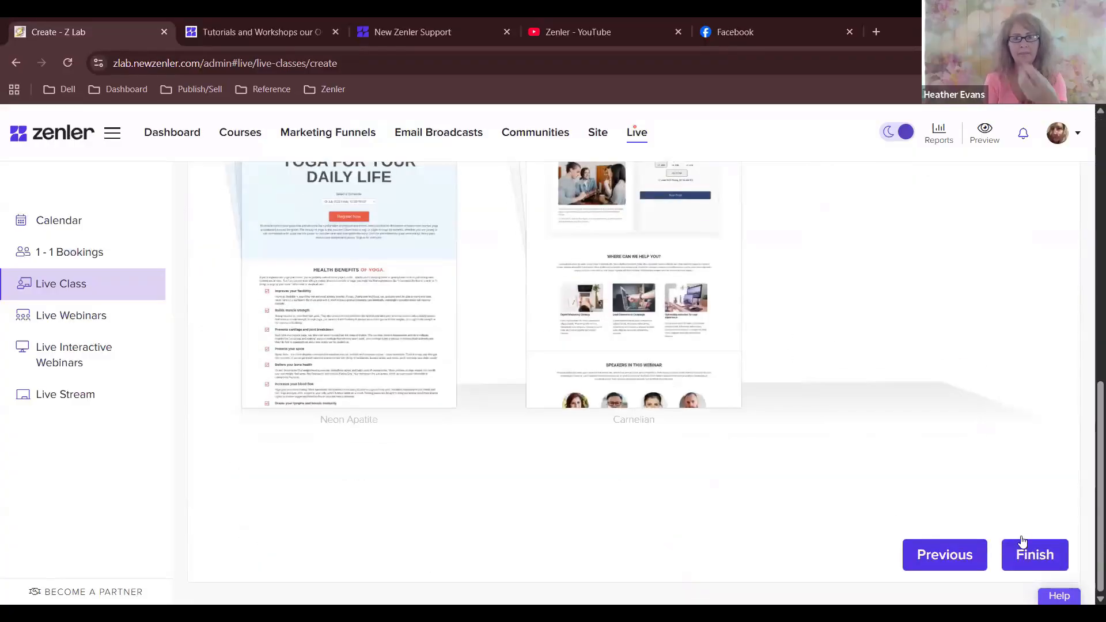
left_click(1046, 555)
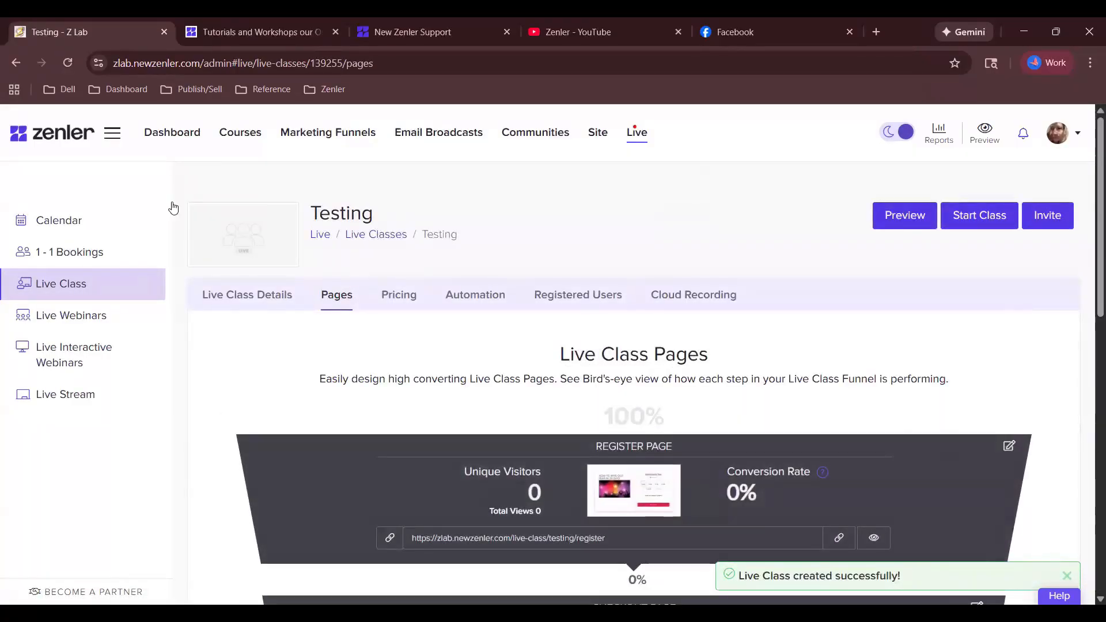
- Open the curriculum of the course "Creating a Course: From Idea to Structure (Sample)"
left_click(241, 136)
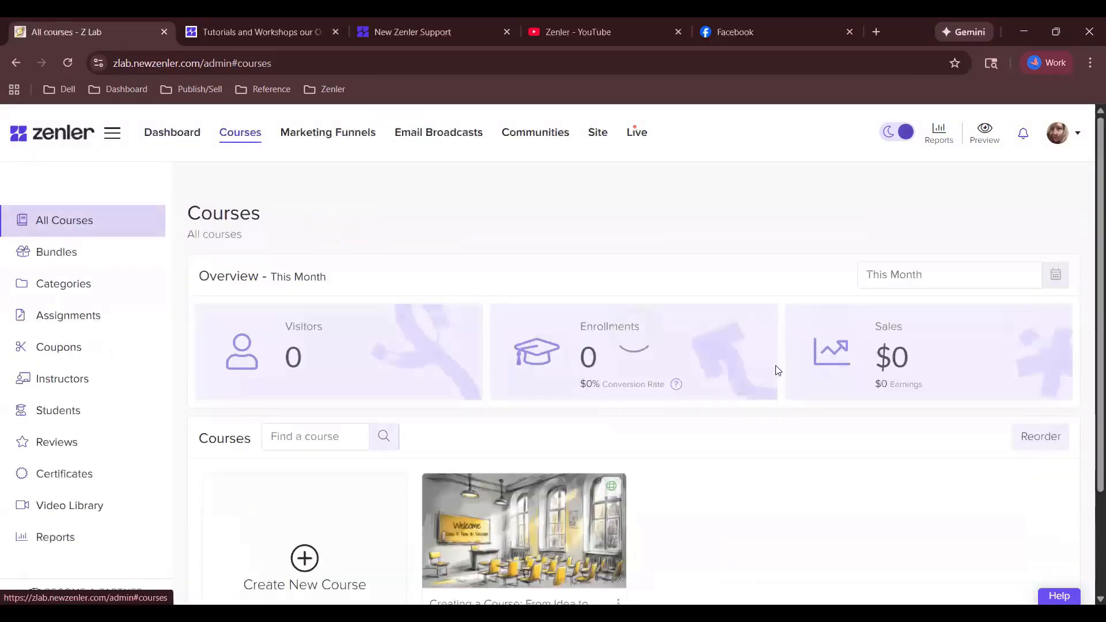
scroll(871, 400, "down", 2)
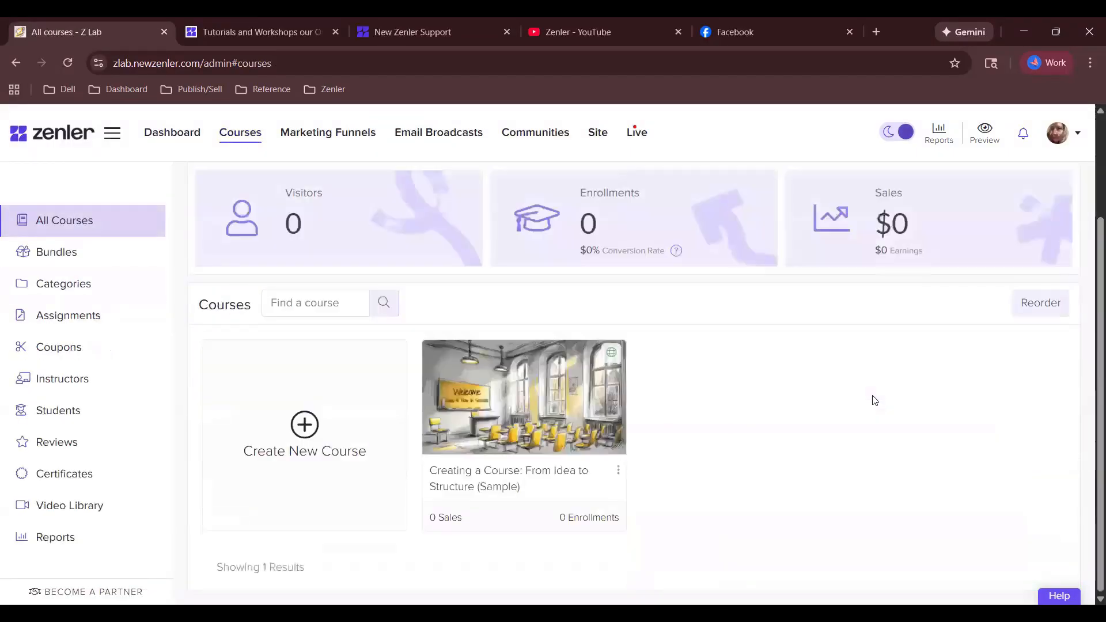
left_click(516, 407)
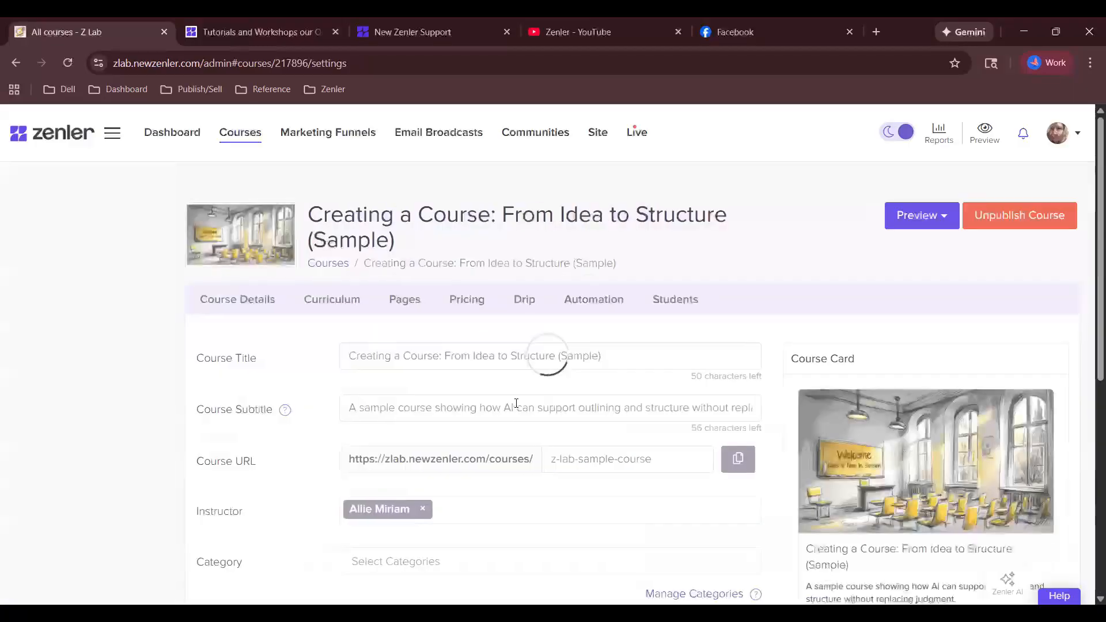
left_click(154, 299)
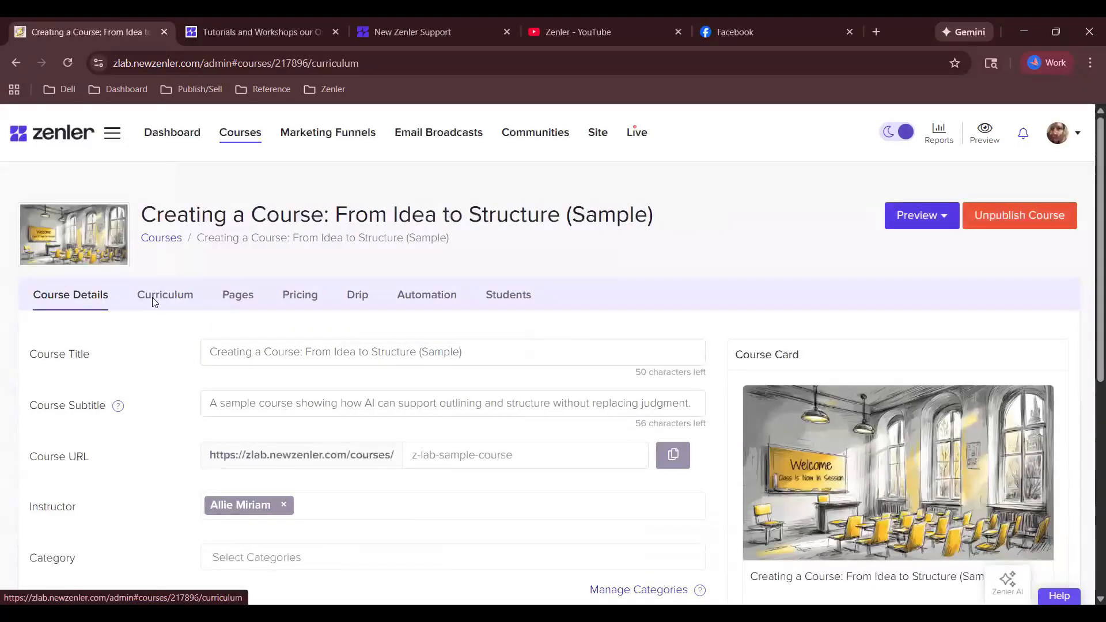
scroll(501, 370, "down", 1)
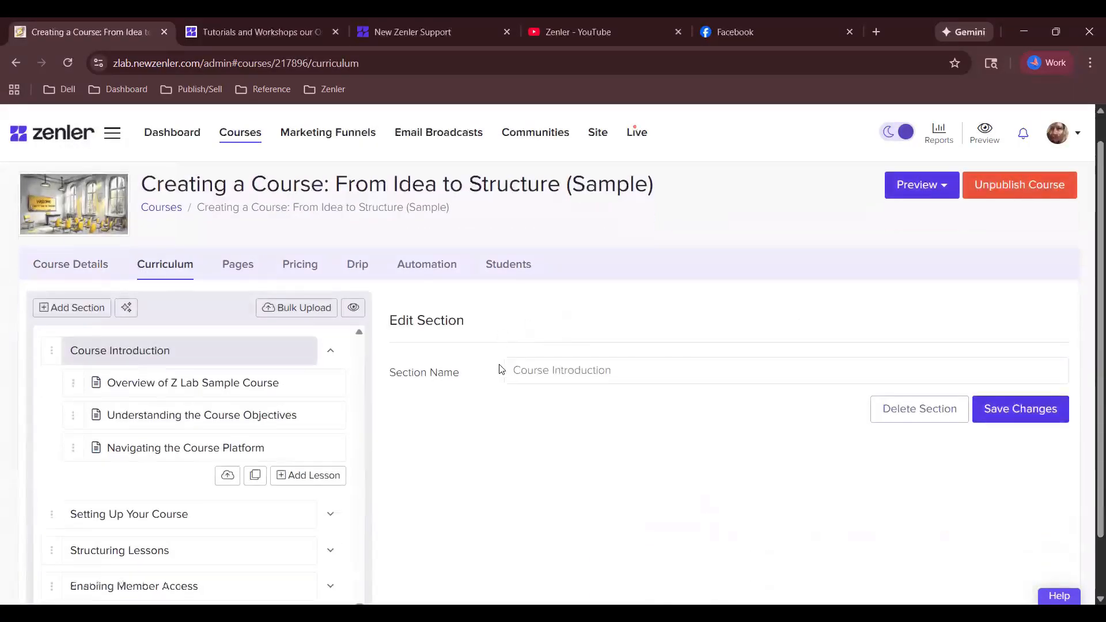
scroll(501, 369, "down", 2)
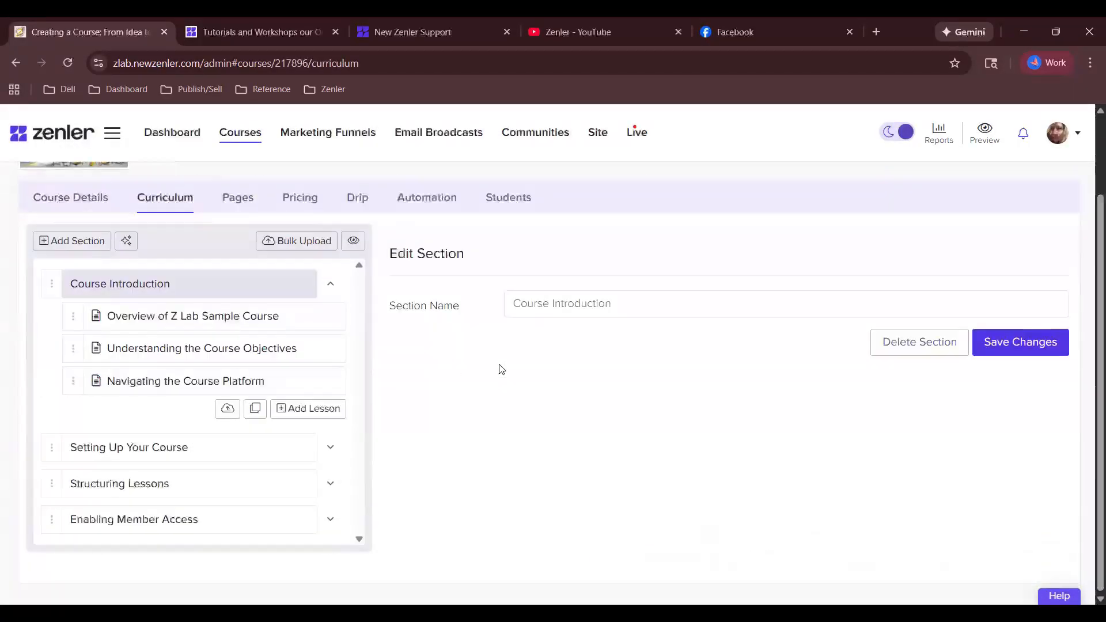
- Add the "Testing" live class as live content to the lesson "Overview of Z Lab Sample Course"
left_click(186, 331)
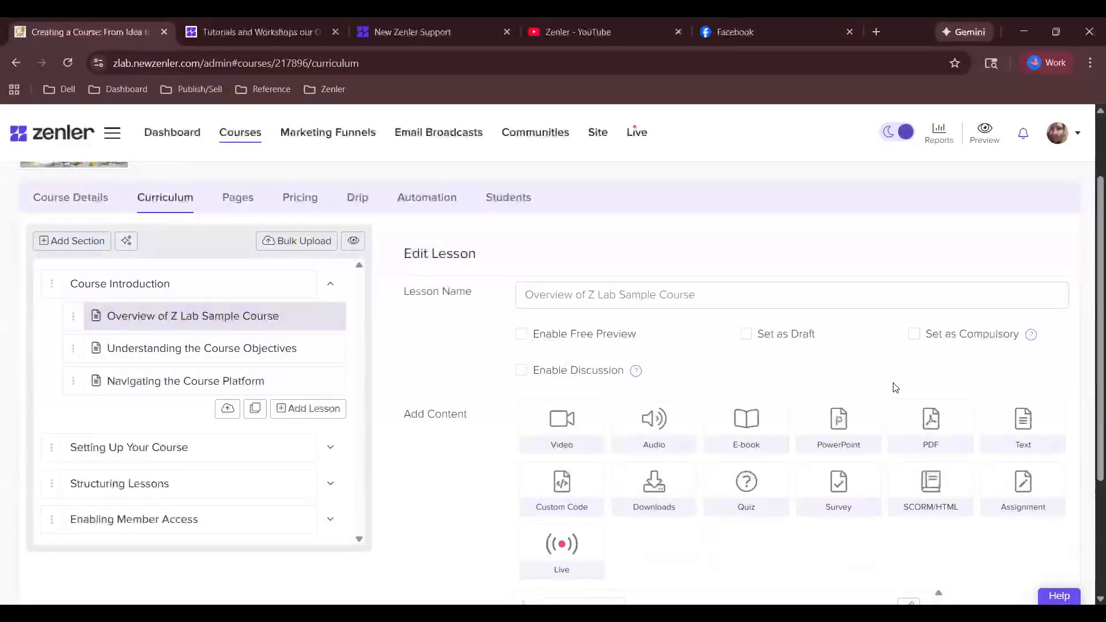
scroll(810, 375, "down", 2)
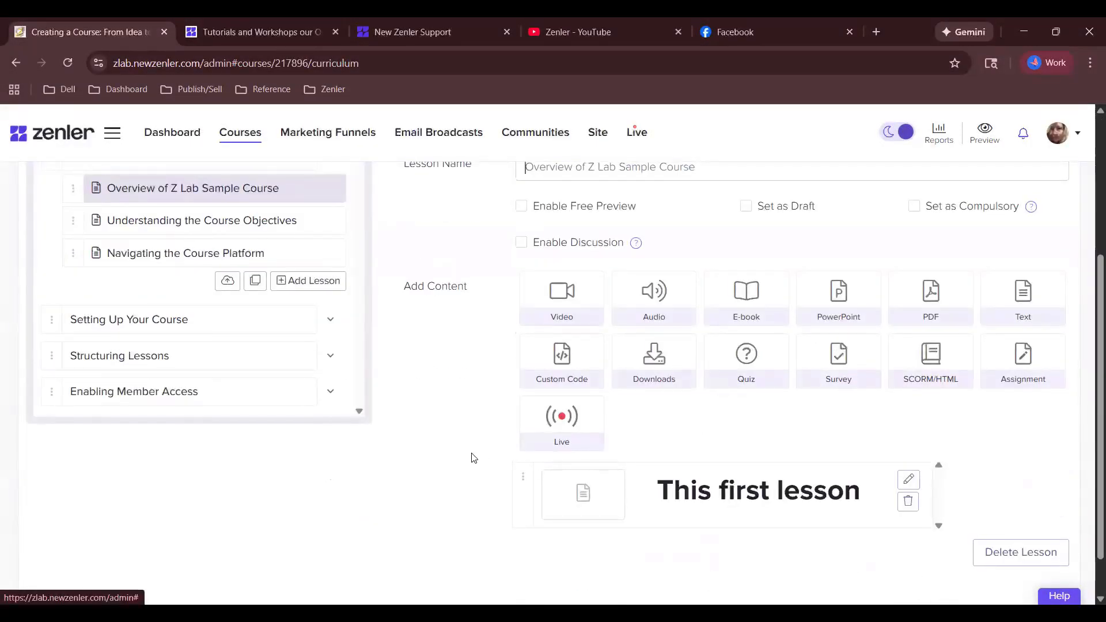
left_click(574, 424)
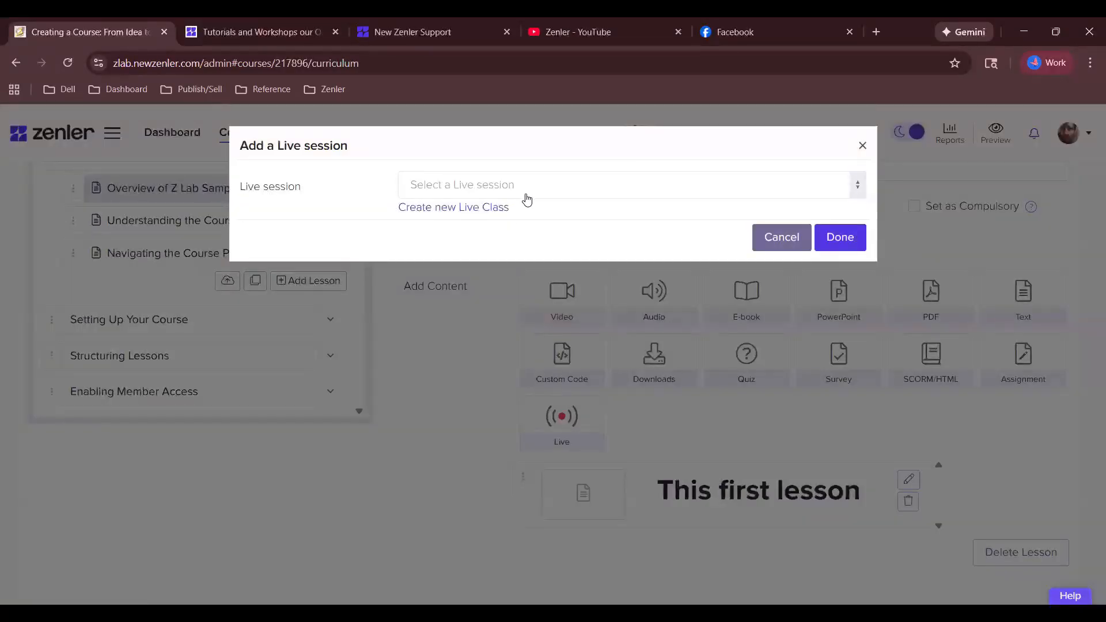
left_click(540, 182)
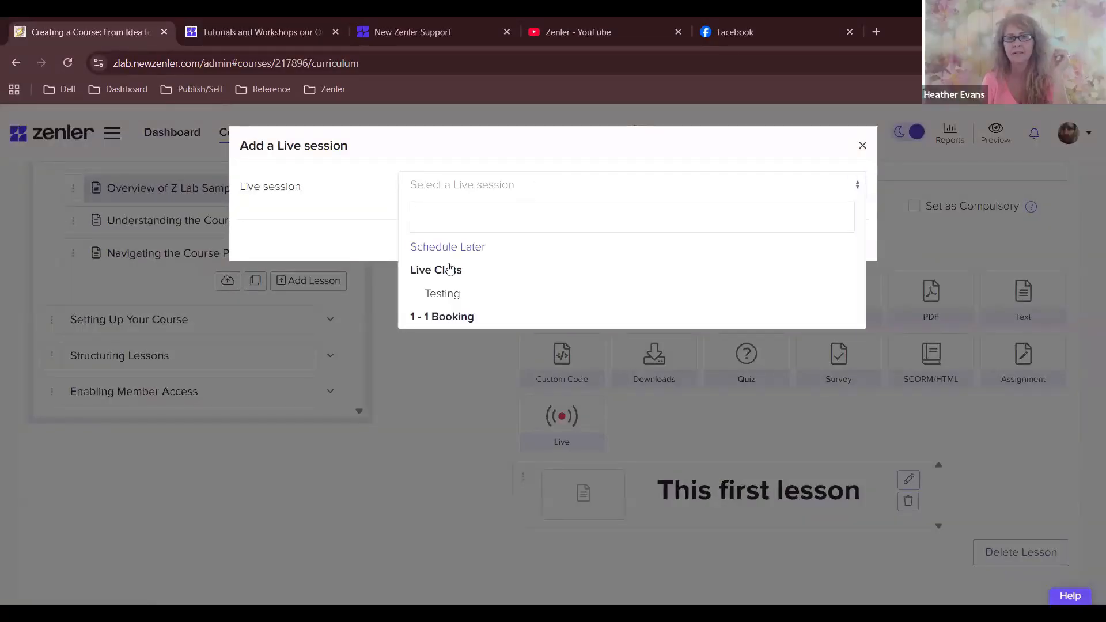
left_click(443, 294)
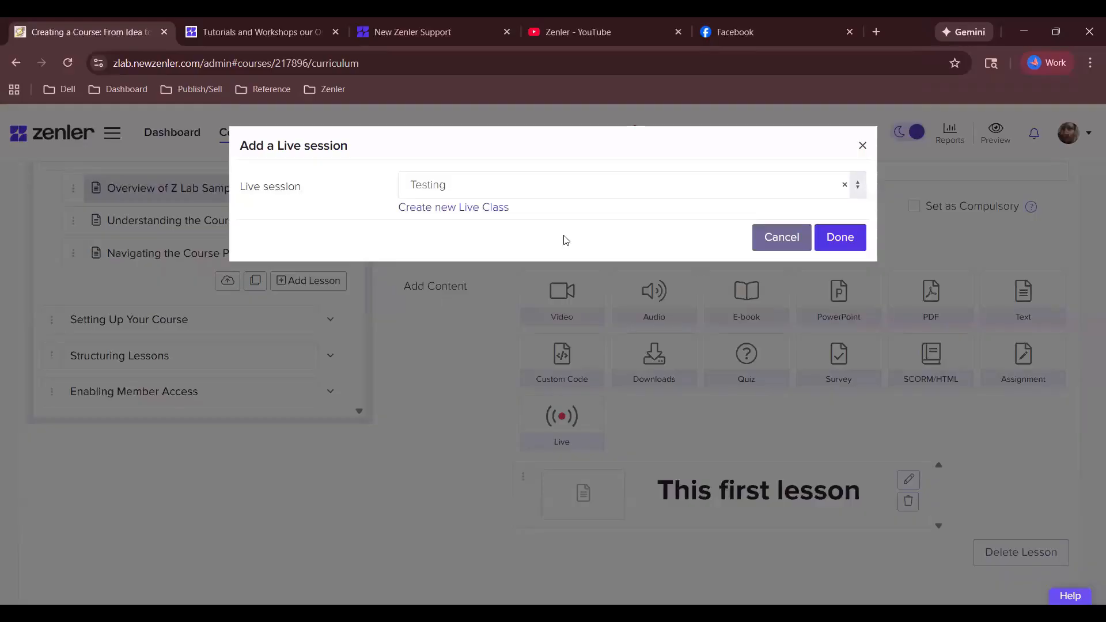
left_click(847, 241)
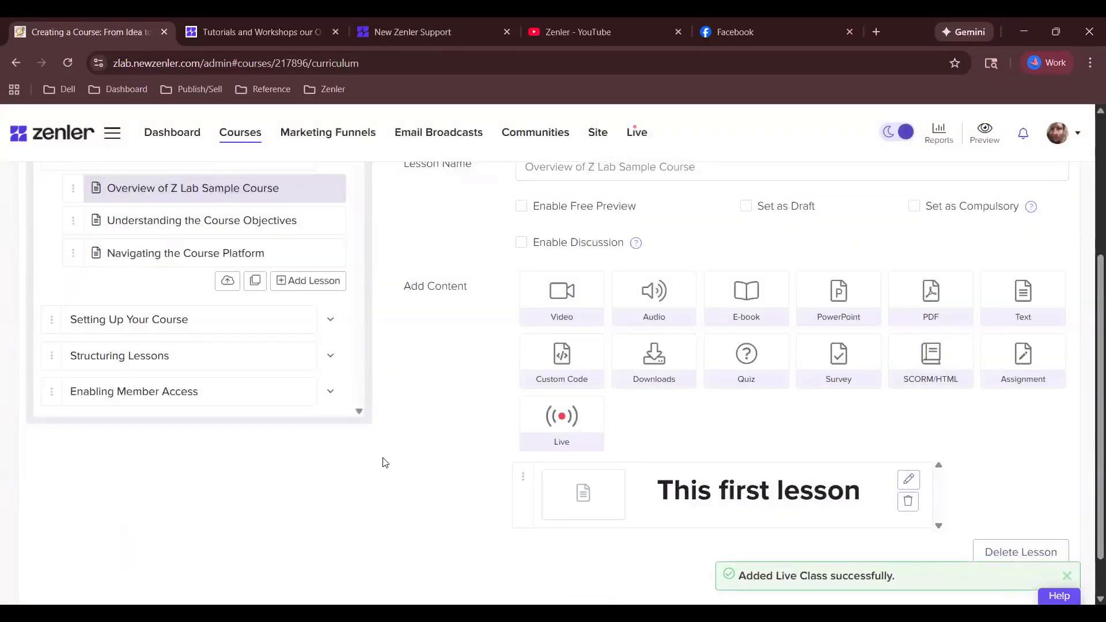
scroll(385, 463, "down", 1)
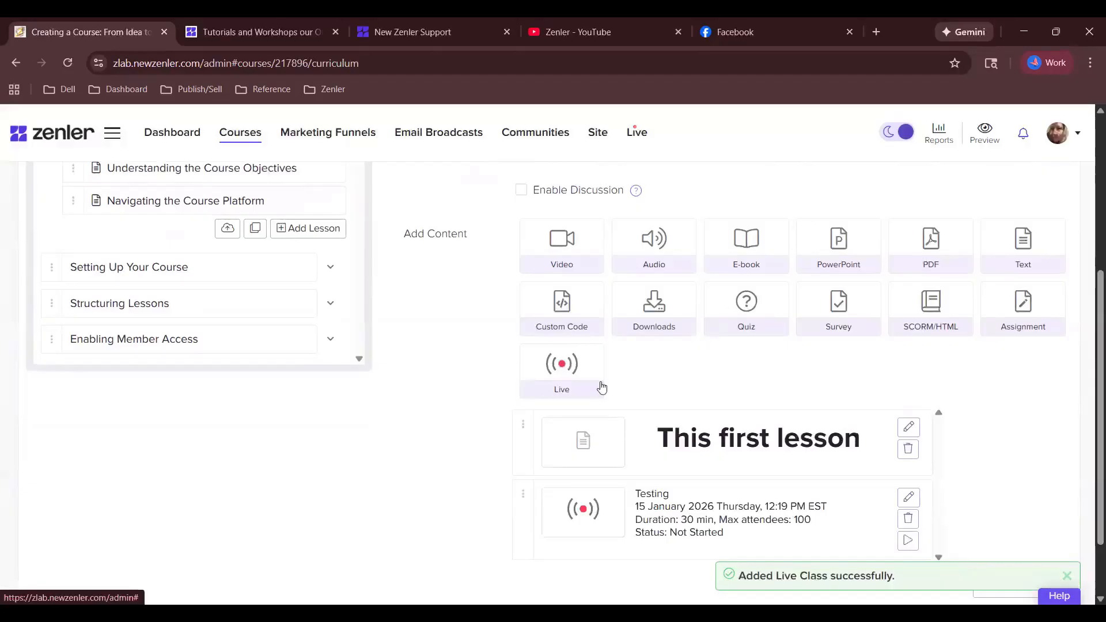
- Try to add another live session to the same lesson
left_click(569, 379)
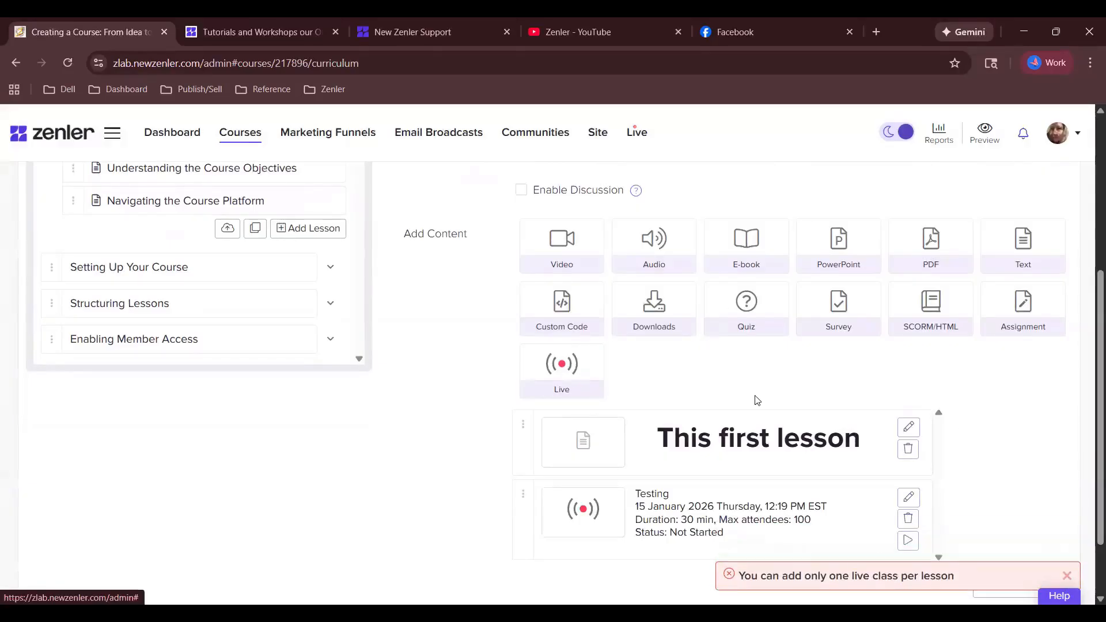
scroll(957, 457, "down", 2)
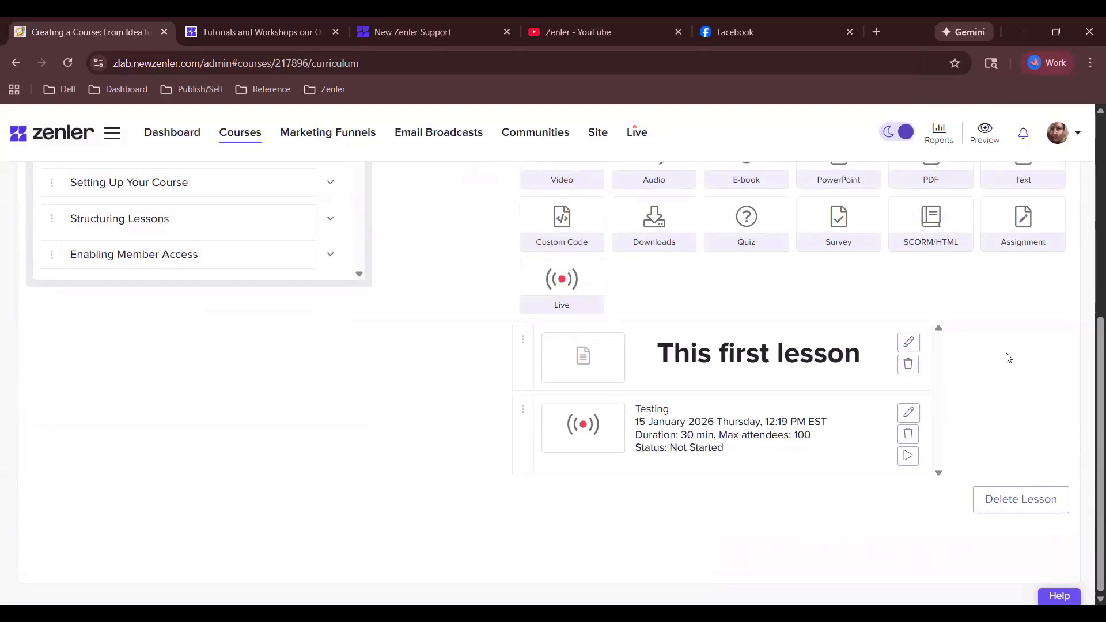
scroll(1008, 357, "up", 1)
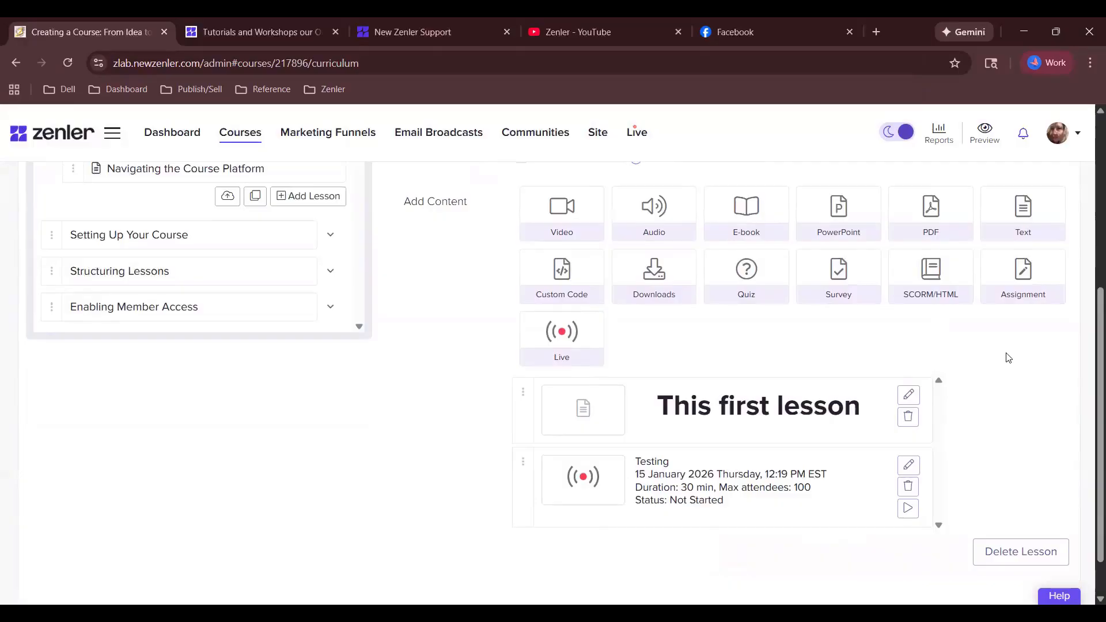
- Retry adding live content to the lesson, and look over the lesson's settings and content list
left_click(582, 341)
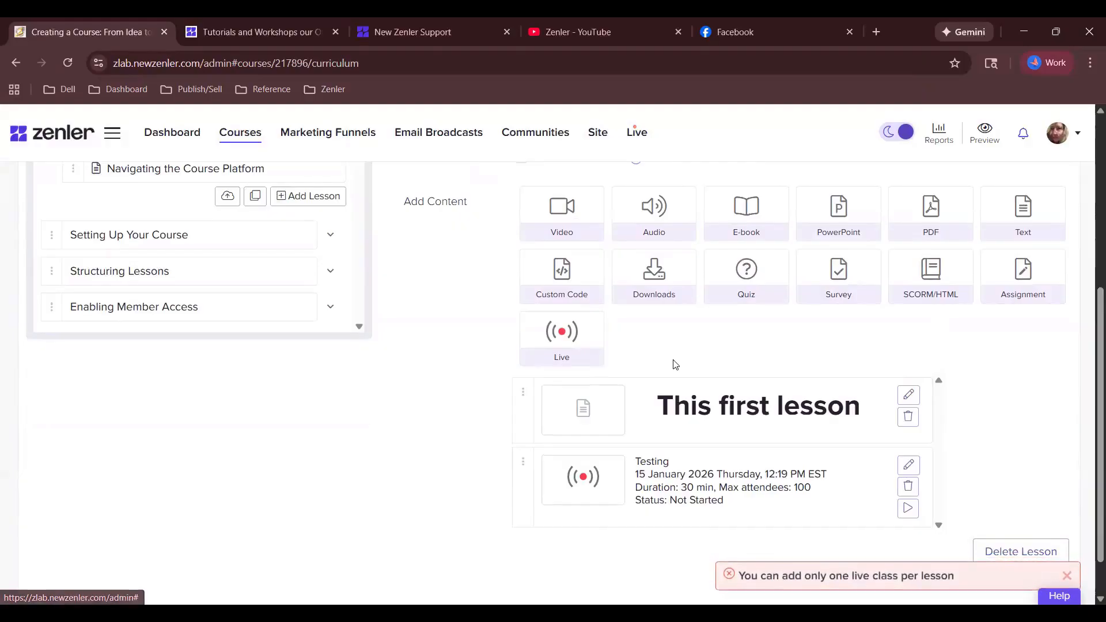
scroll(675, 365, "up", 1)
scroll(675, 365, "up", 3)
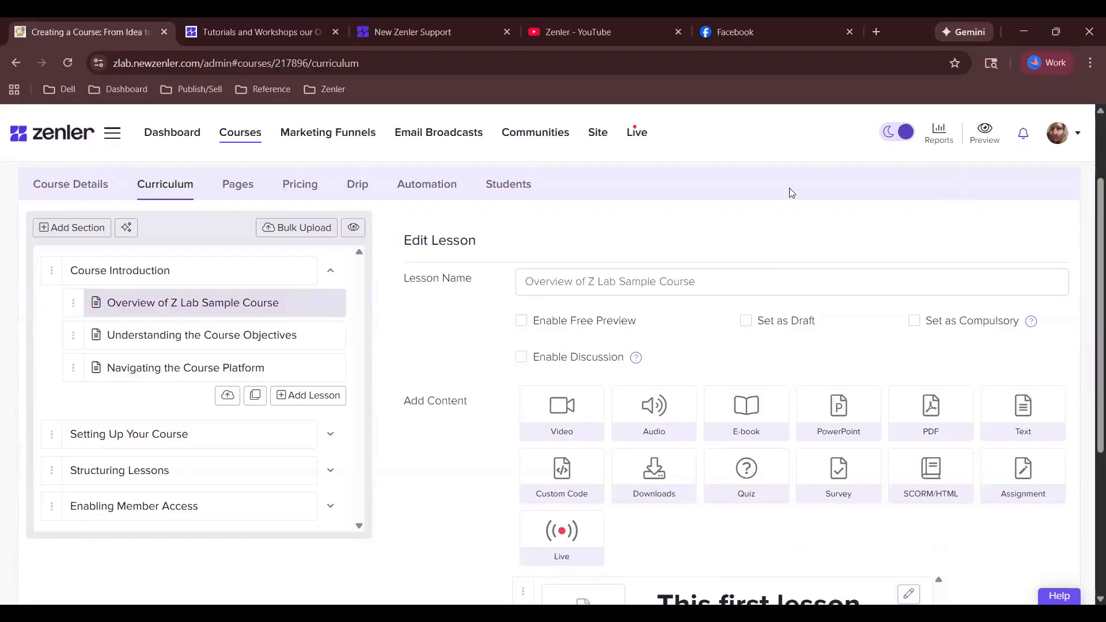
scroll(792, 193, "down", 4)
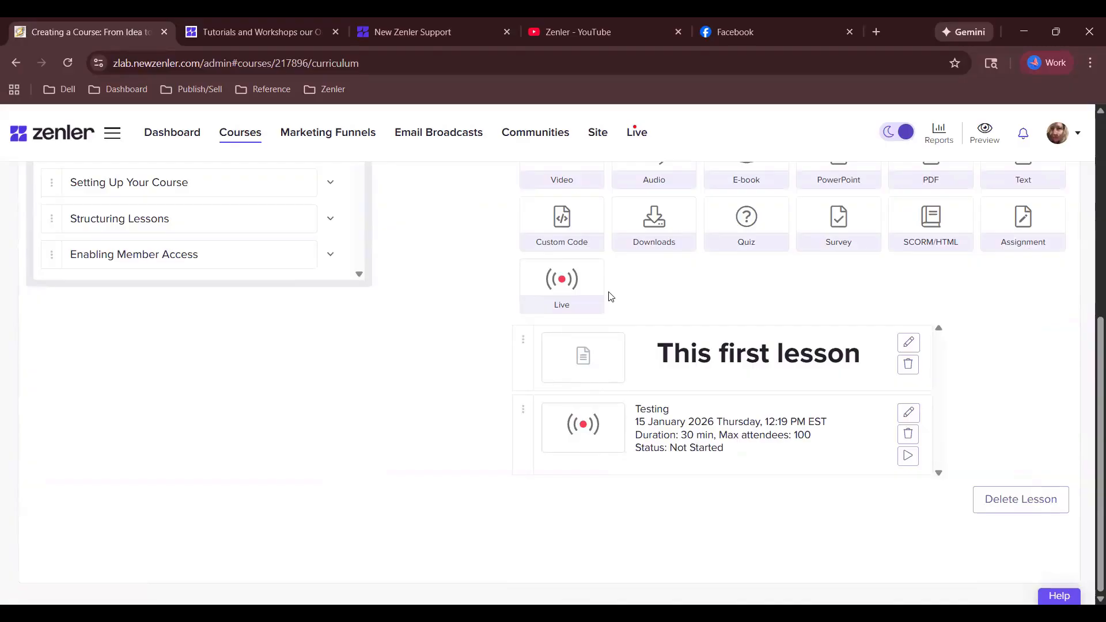
scroll(457, 294, "up", 6)
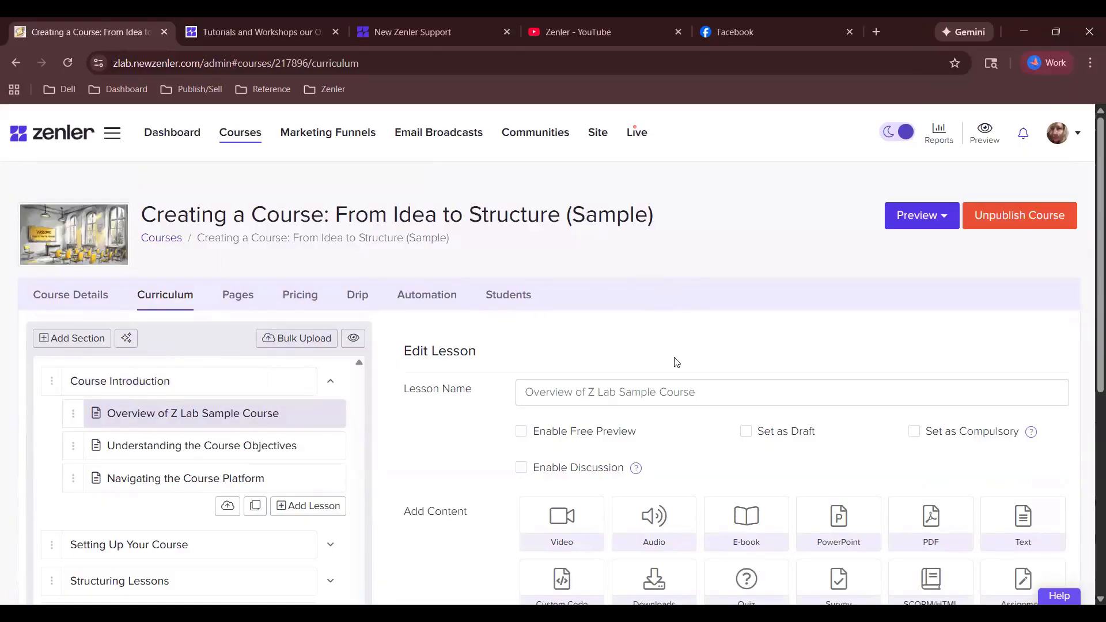
scroll(678, 362, "down", 6)
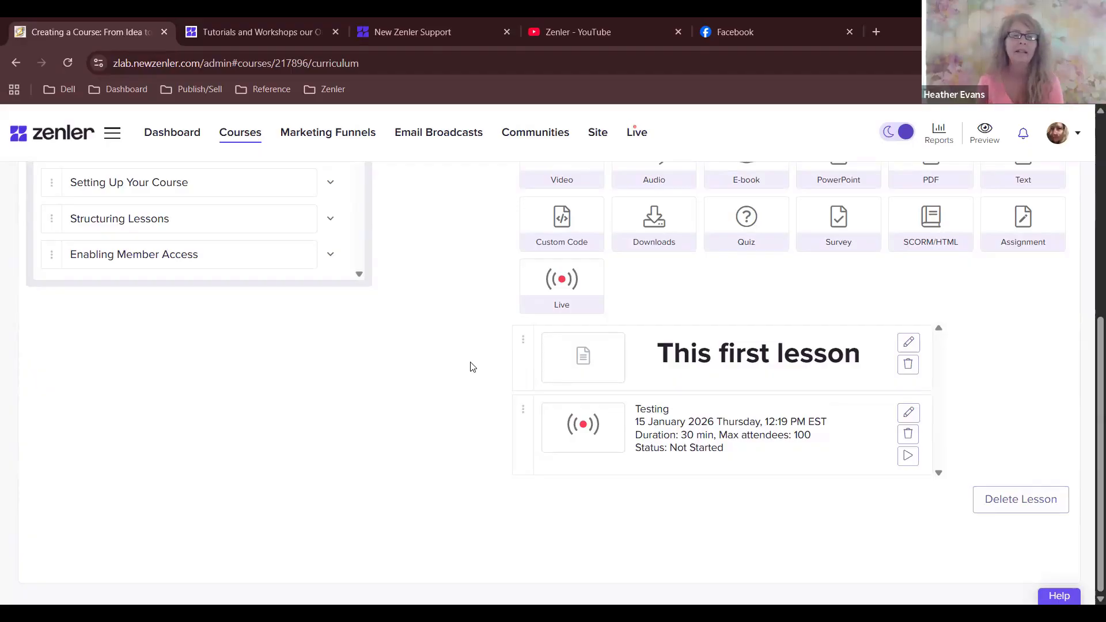
scroll(471, 367, "up", 6)
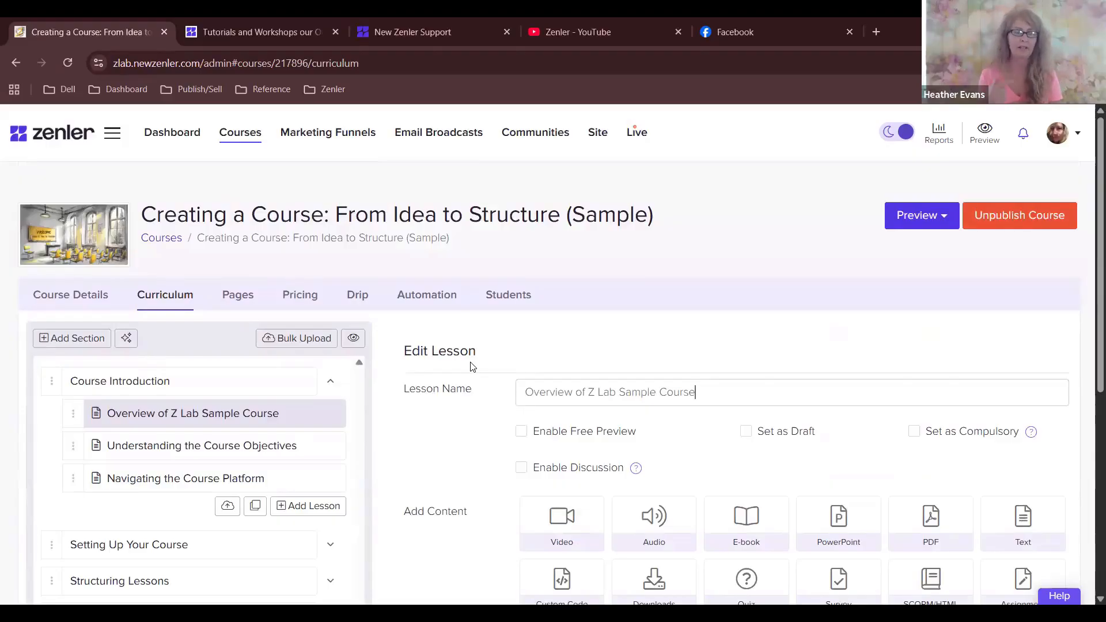
scroll(471, 367, "down", 6)
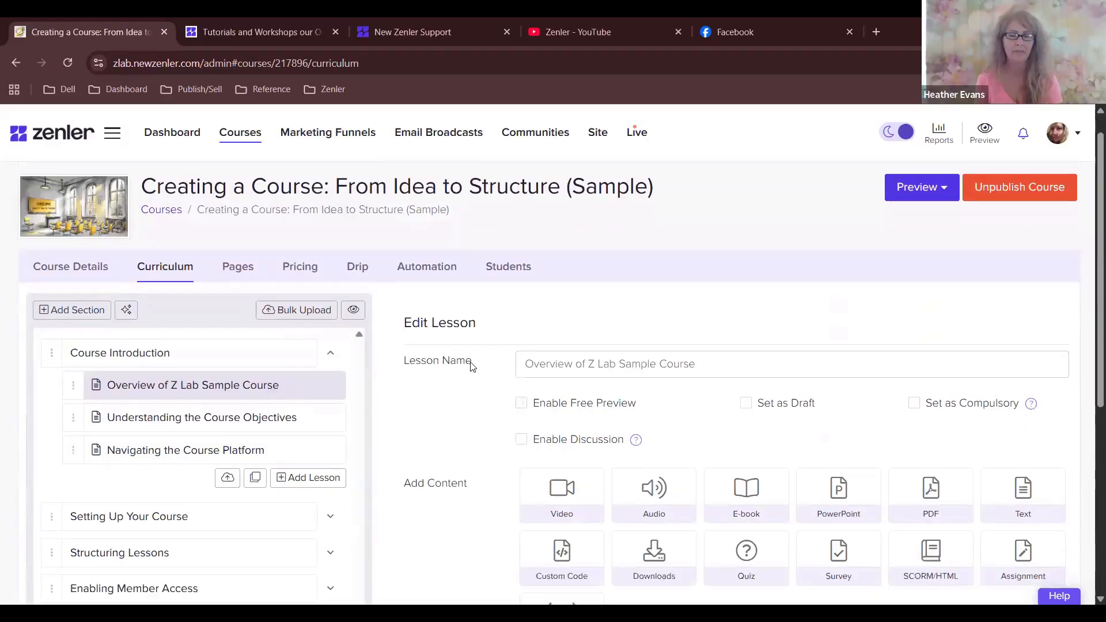
scroll(471, 367, "up", 6)
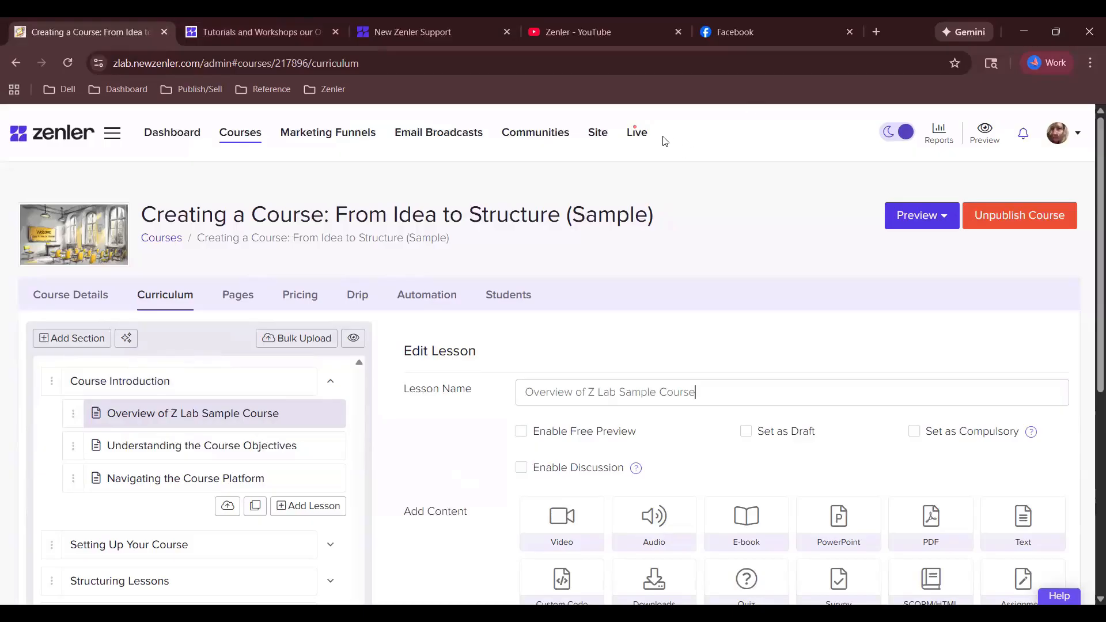
- Open the "Testing" live class for editing from the list of live classes
left_click(637, 133)
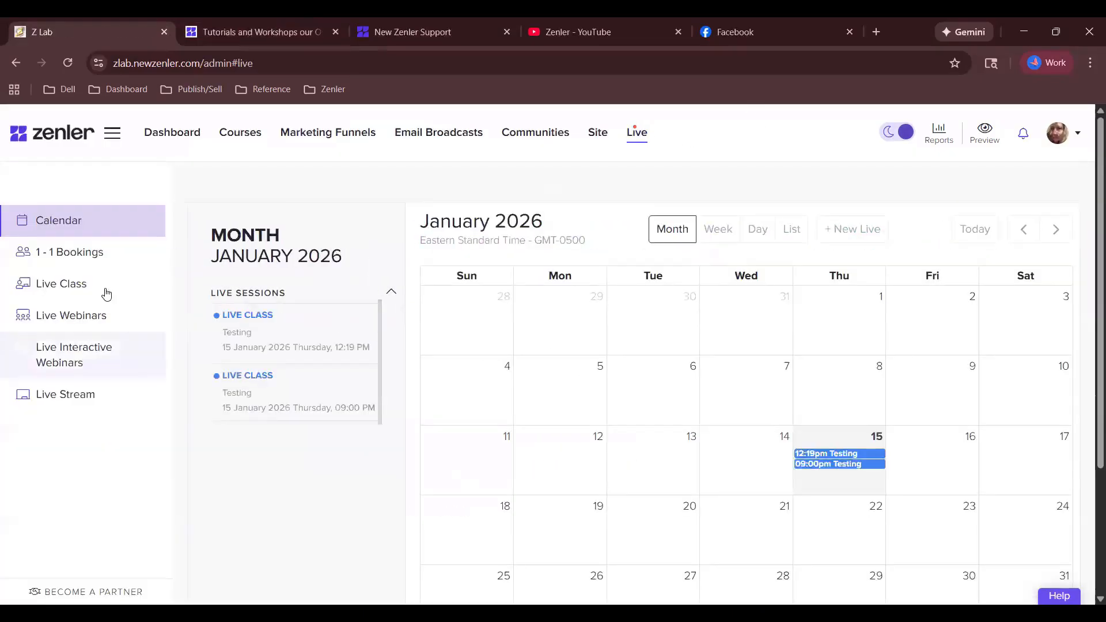
left_click(100, 283)
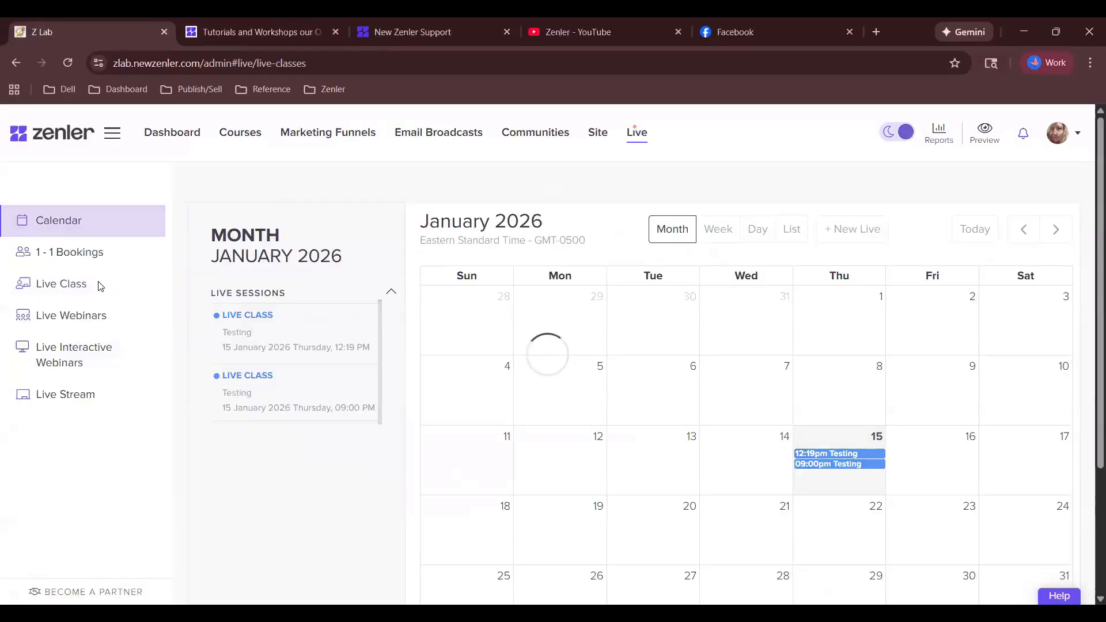
scroll(811, 408, "down", 3)
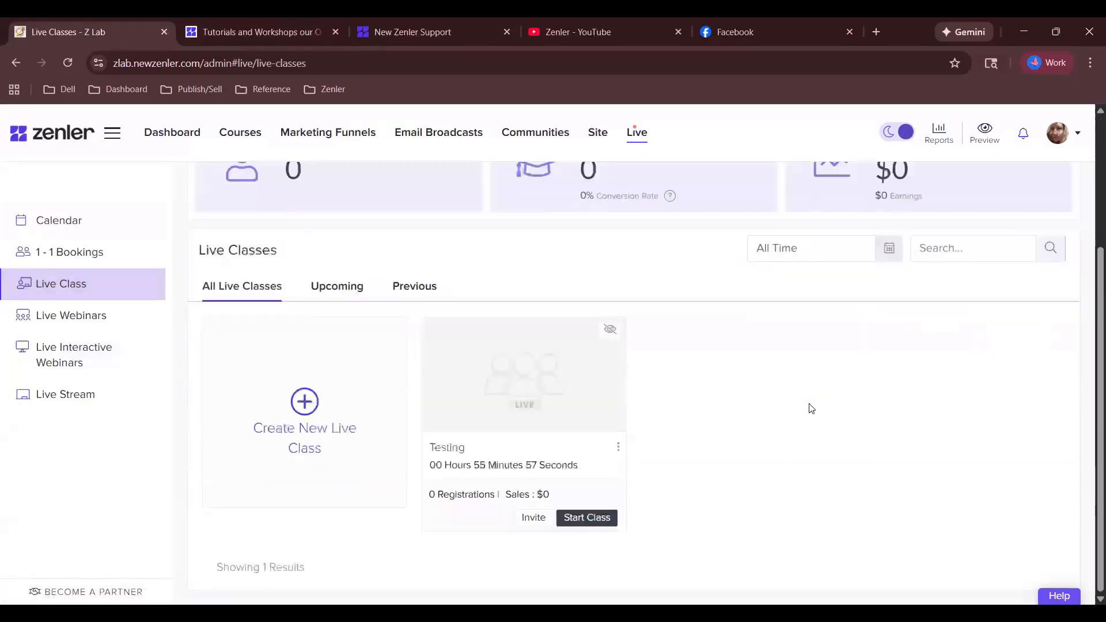
left_click(514, 403)
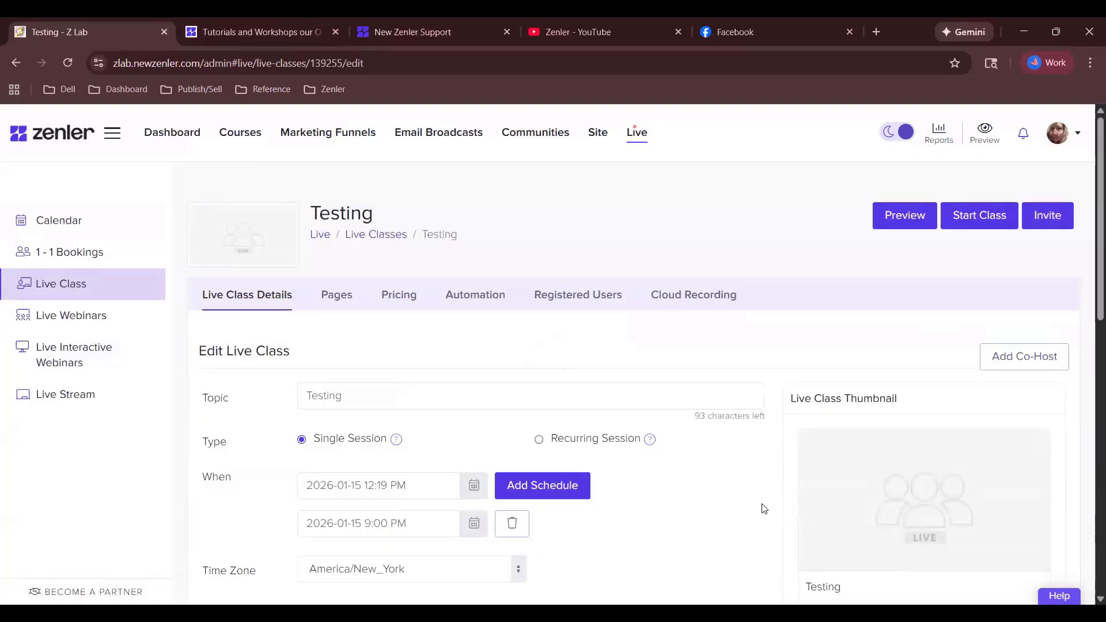
- Review the schedule, security and visibility details of the live class and copy its direct join link
scroll(762, 508, "down", 9)
scroll(749, 507, "up", 3)
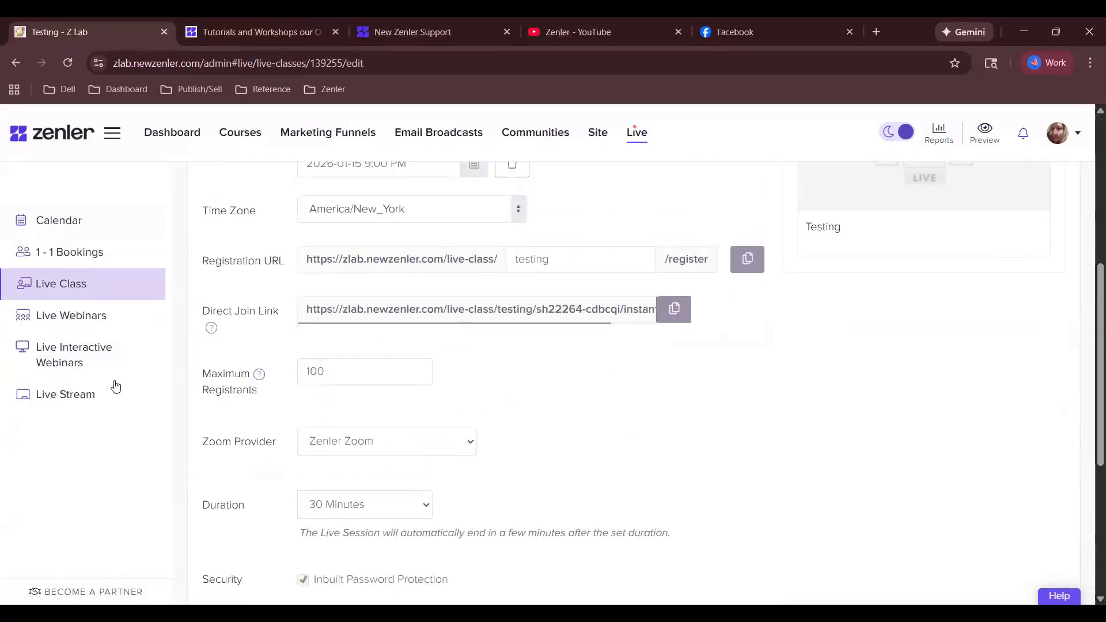
left_click(675, 310)
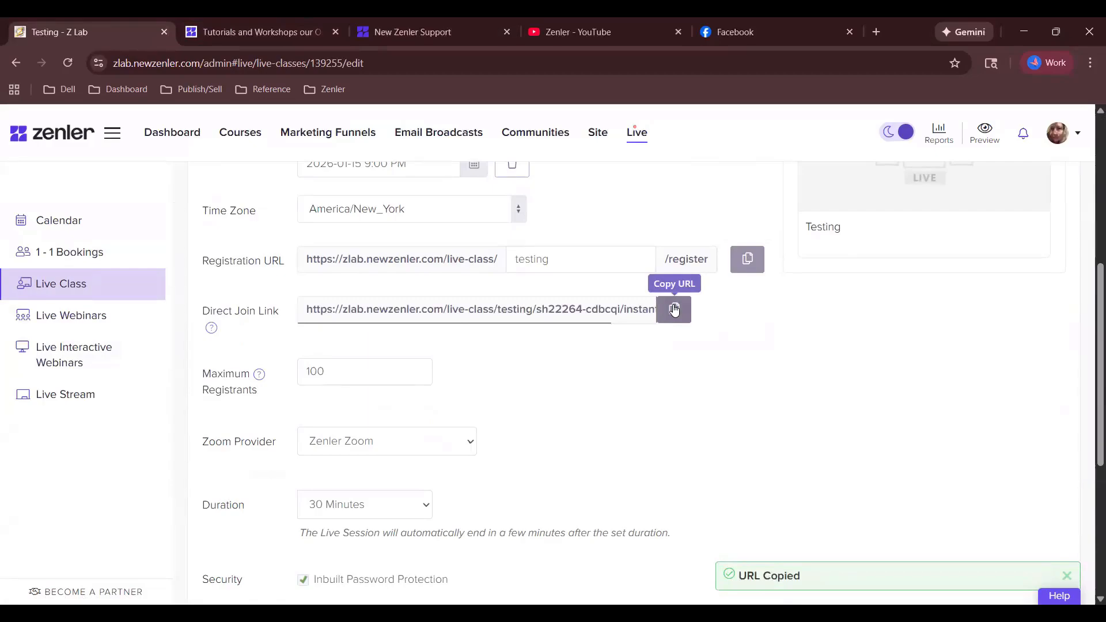
scroll(827, 396, "up", 6)
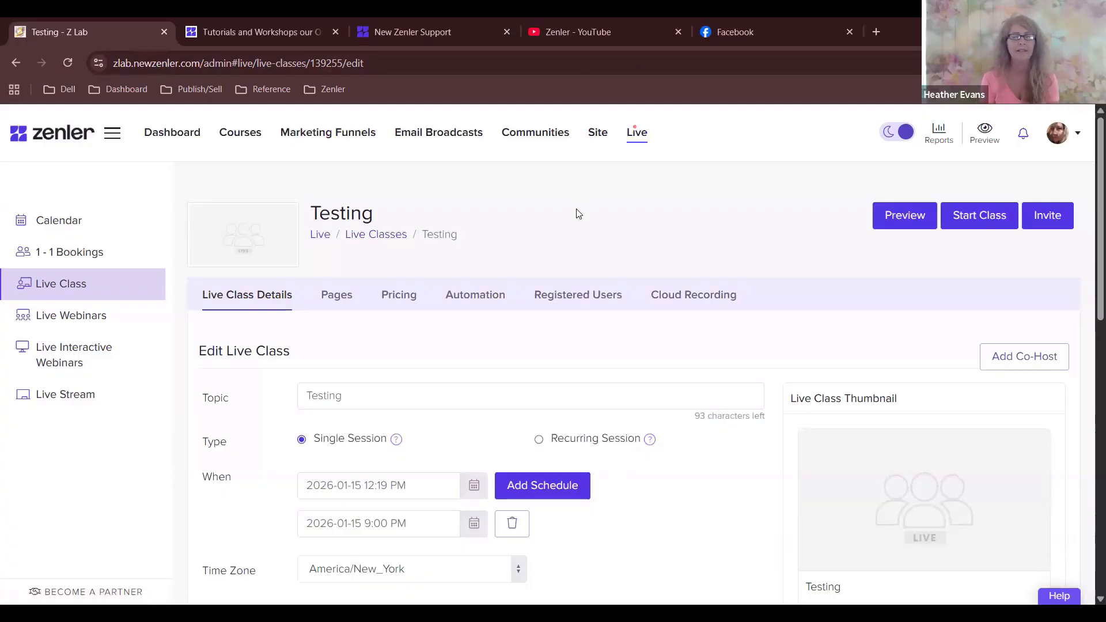
scroll(691, 326, "down", 10)
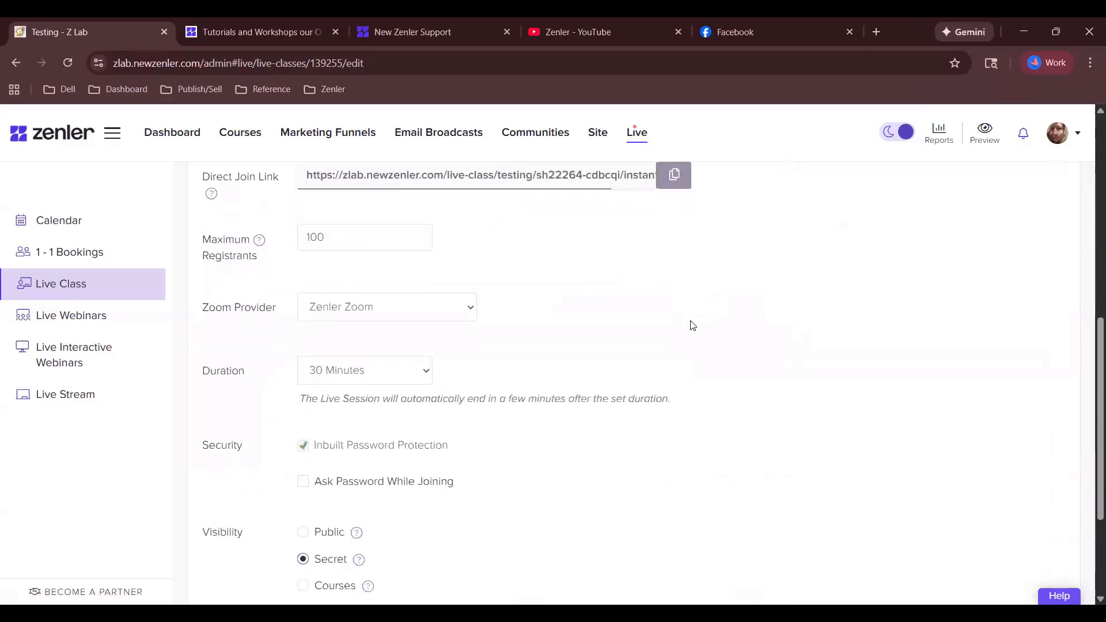
scroll(693, 326, "up", 3)
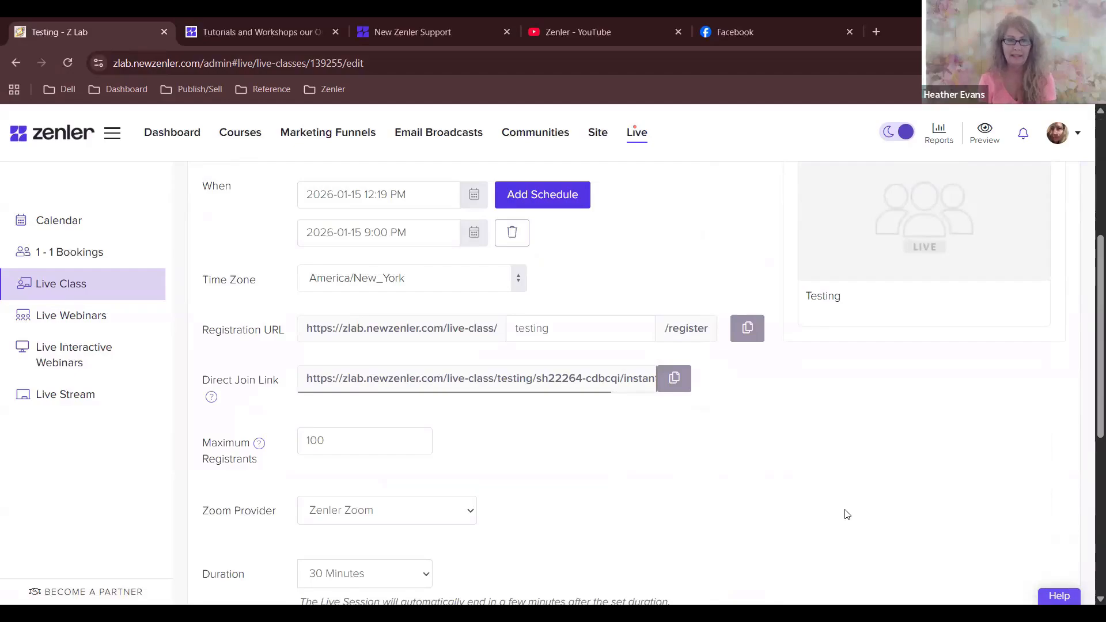
left_click(677, 386)
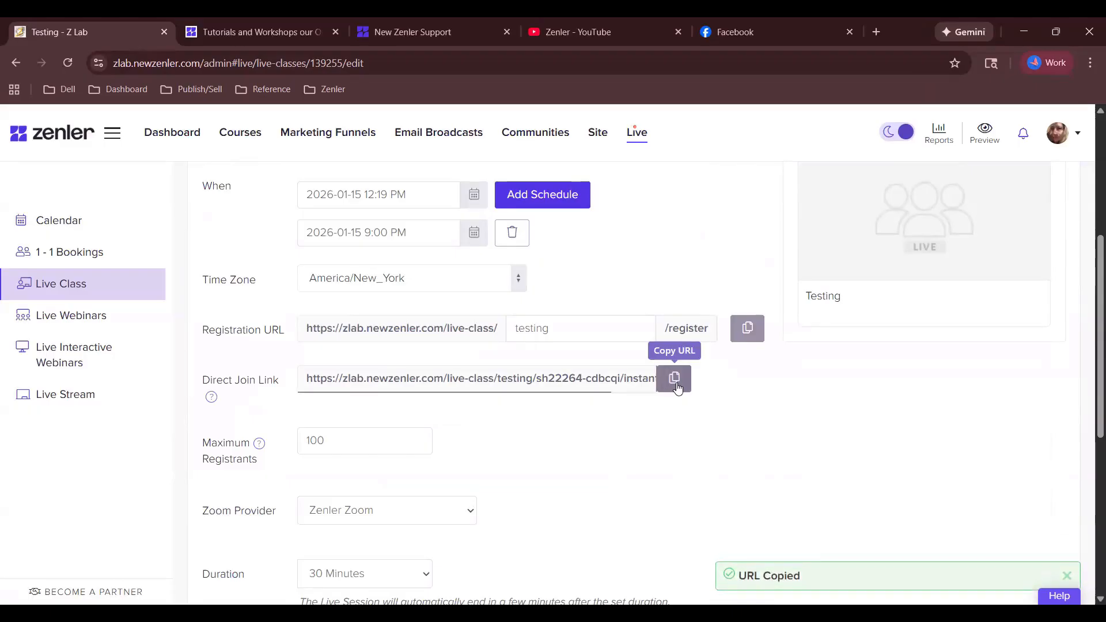
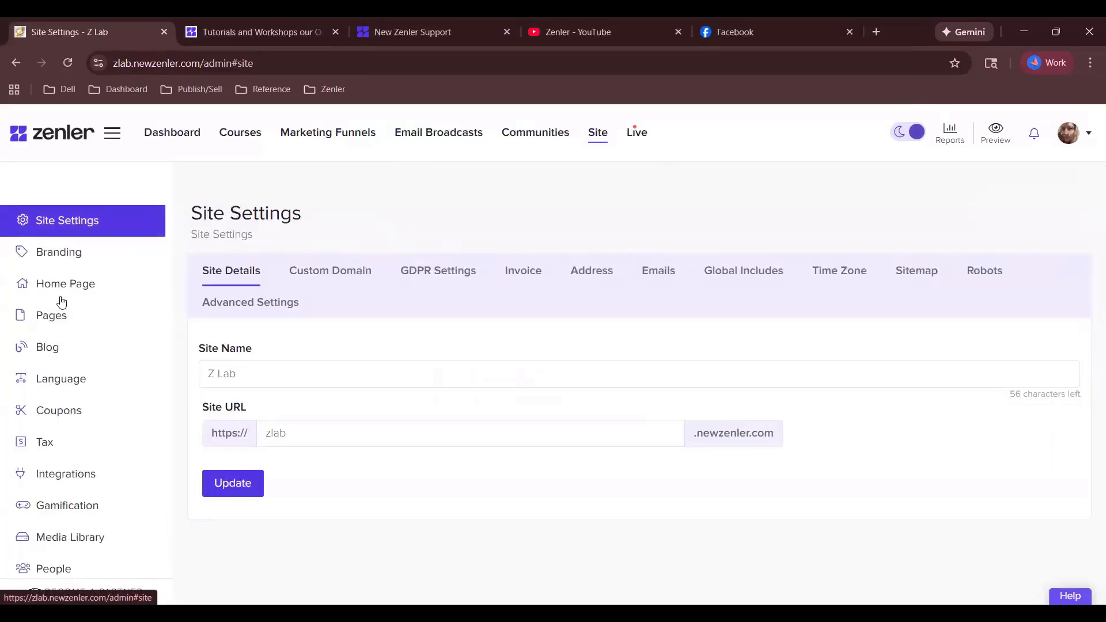
- Open the site page "Z Lab Home" in the page editor
left_click(67, 316)
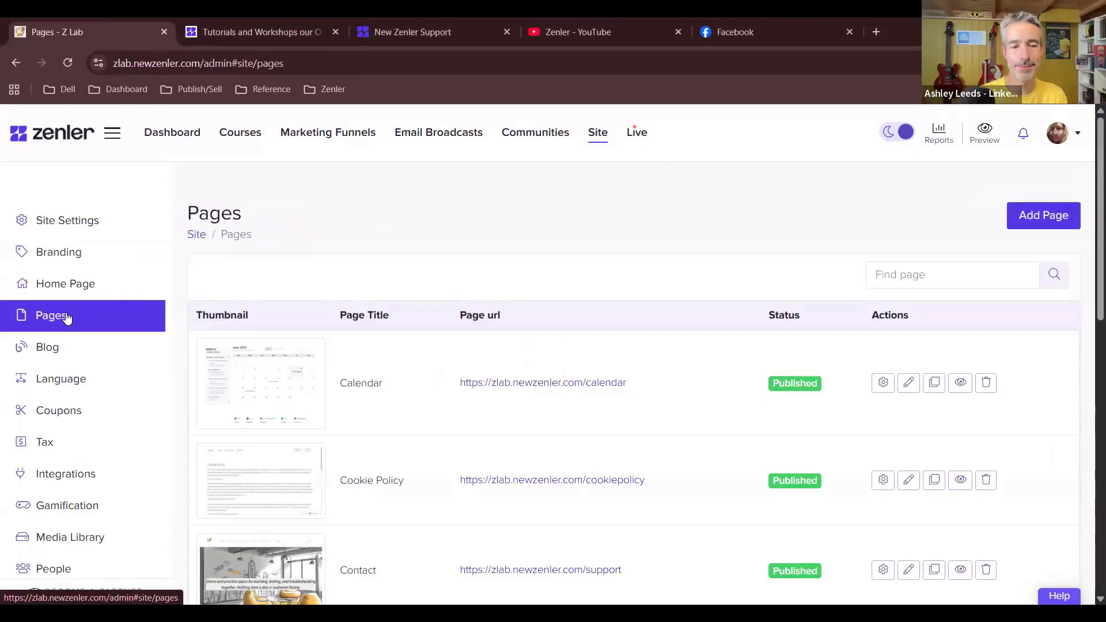
scroll(644, 266, "down", 10)
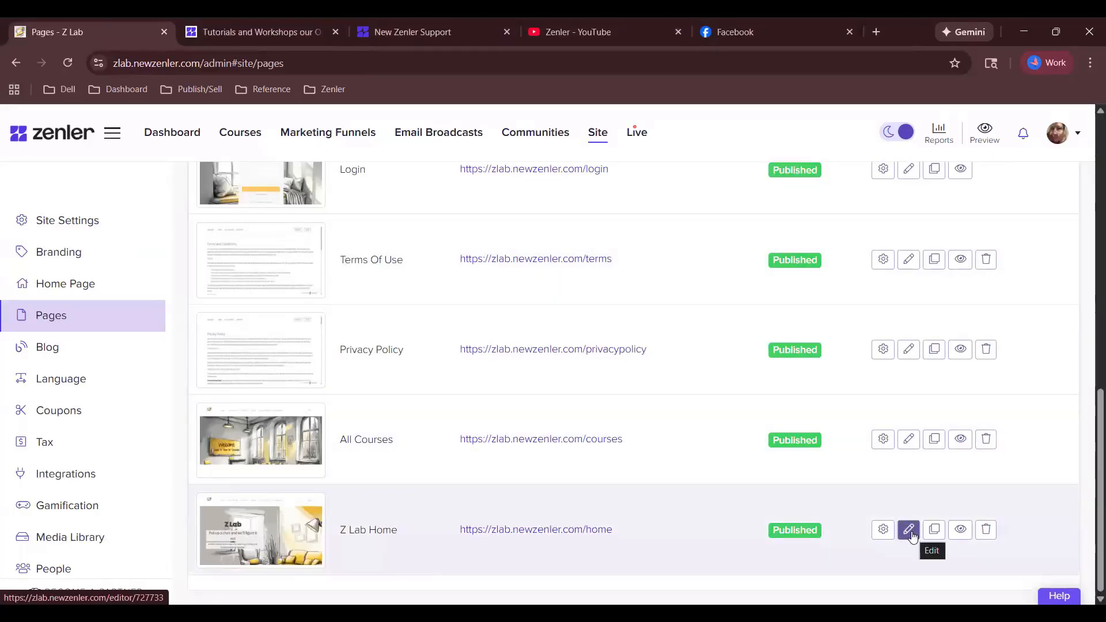
left_click(911, 532)
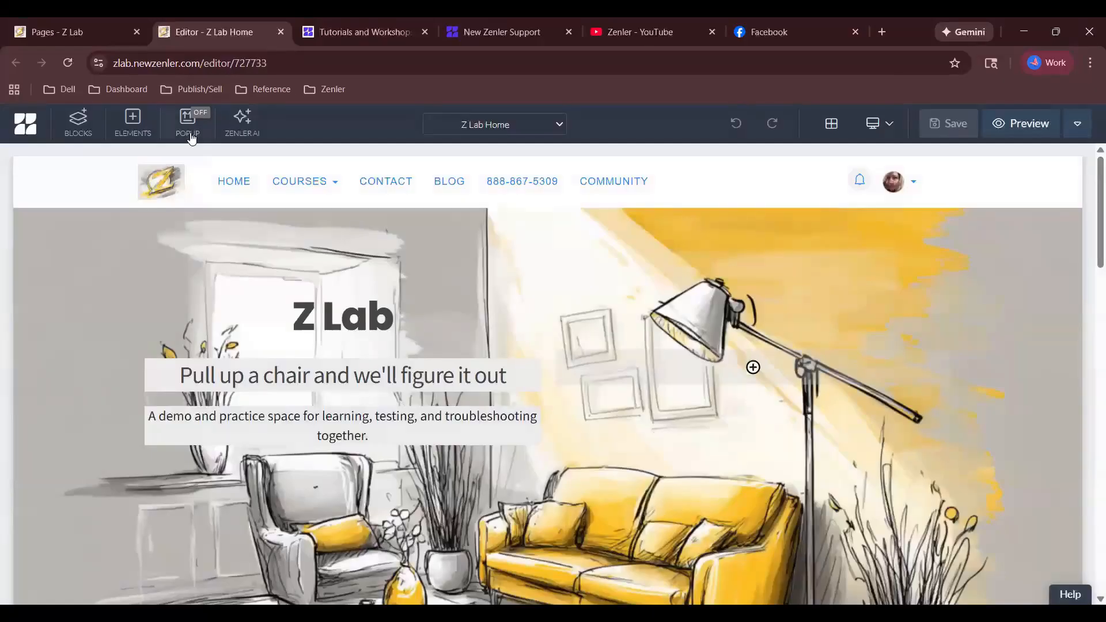
- Look at the home page's popup design and the Zenler AI writing options
left_click(190, 136)
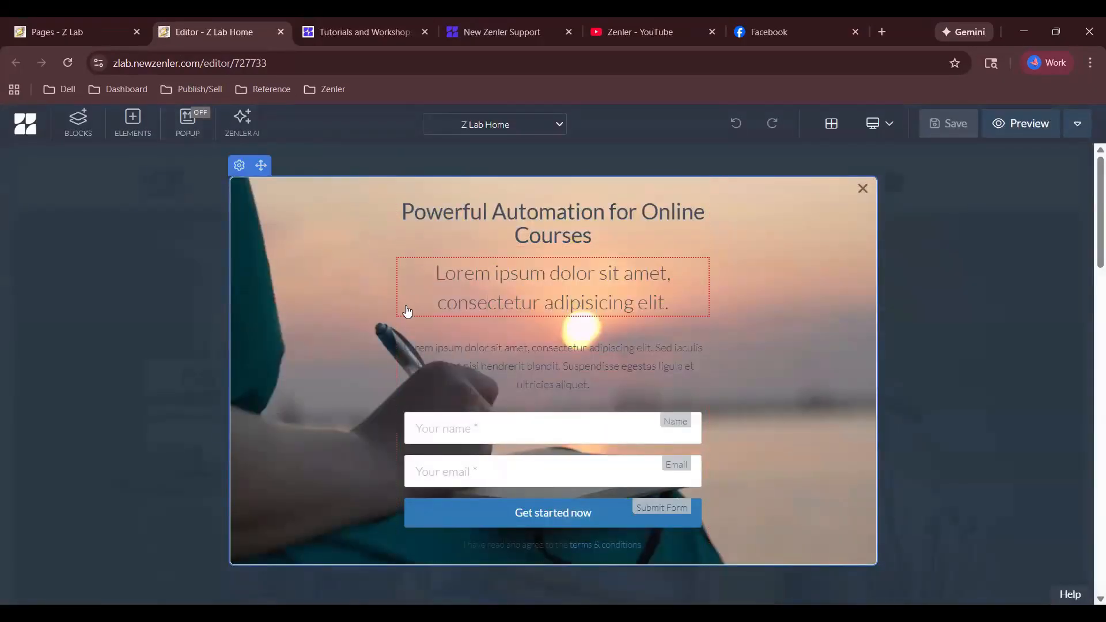
left_click(864, 189)
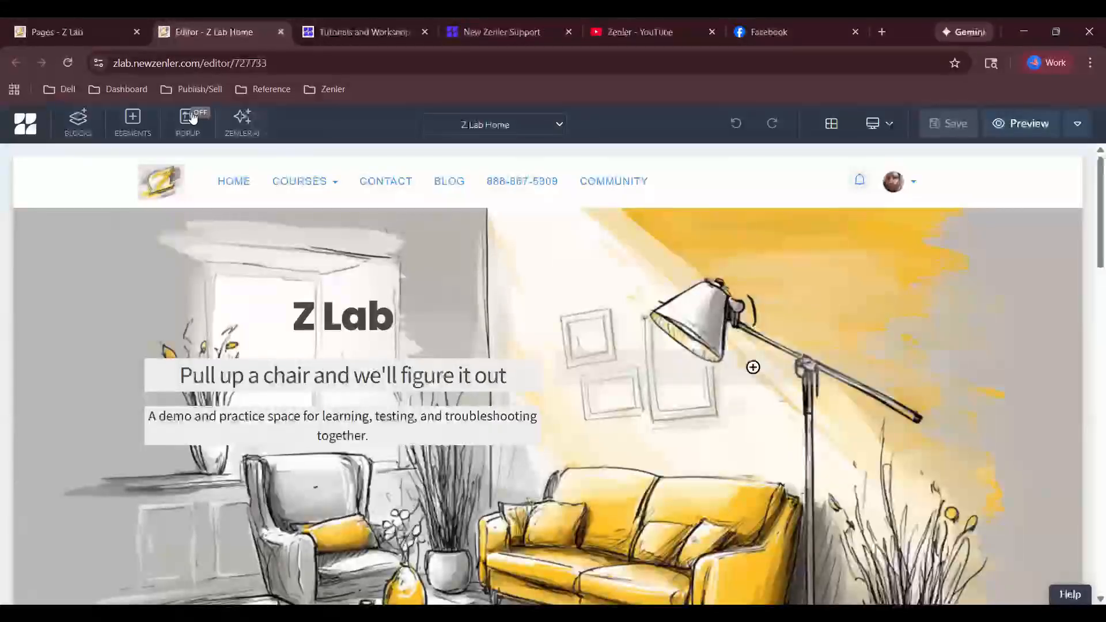
left_click(242, 121)
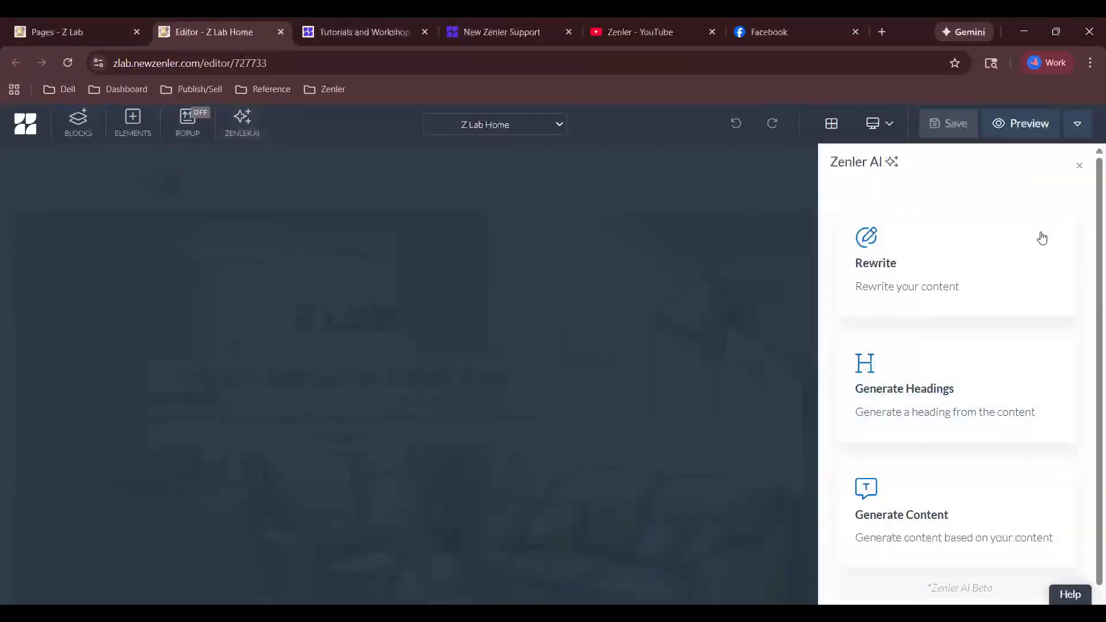
left_click(1080, 168)
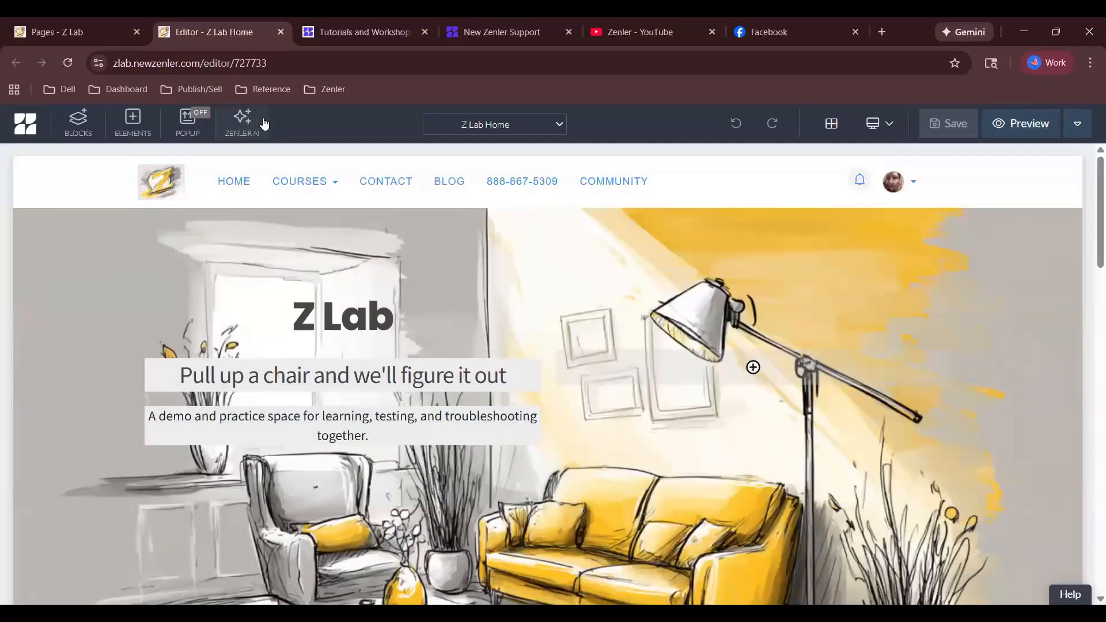
- Activate the popup on the Z Lab Home page and save the page
left_click(178, 119)
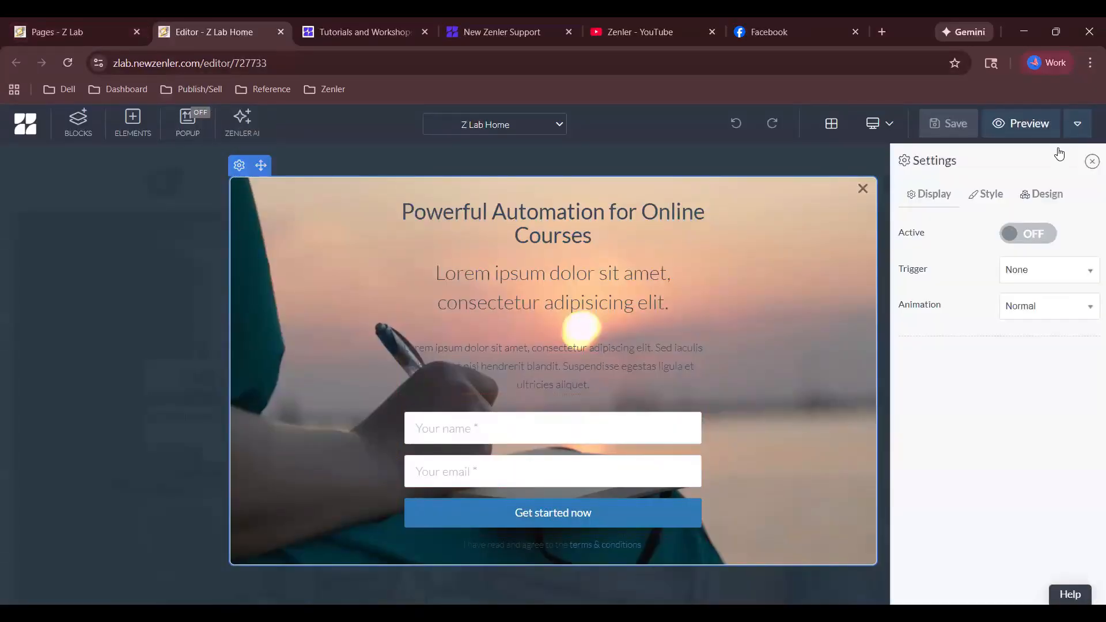
left_click(1044, 241)
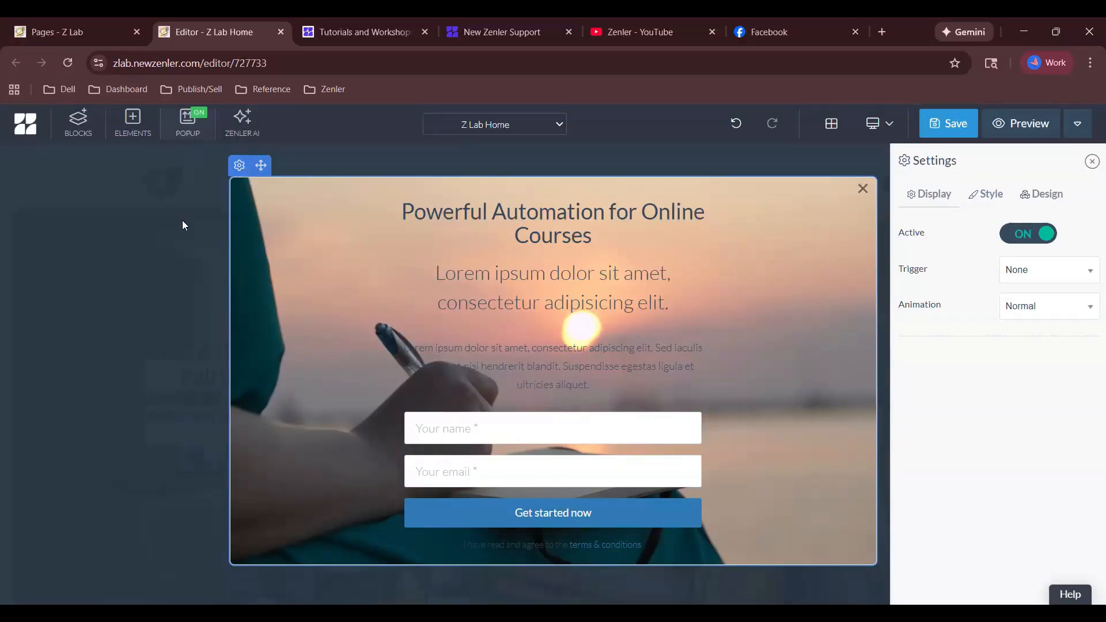
left_click(957, 124)
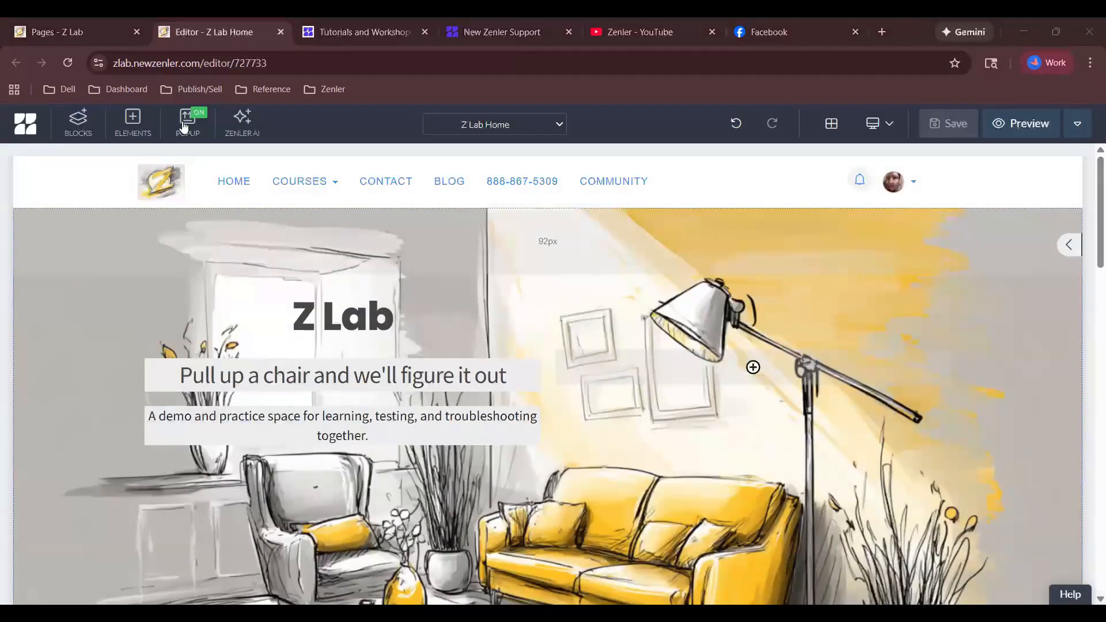
- Set the popup's trigger to After Delay and close the popup settings
left_click(184, 126)
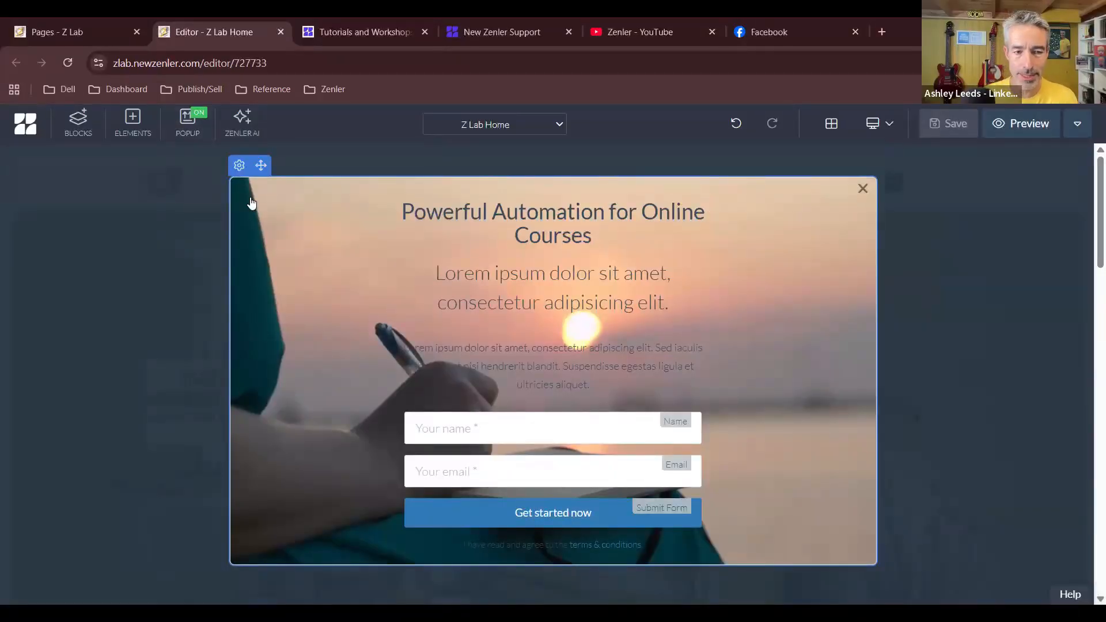
left_click(239, 165)
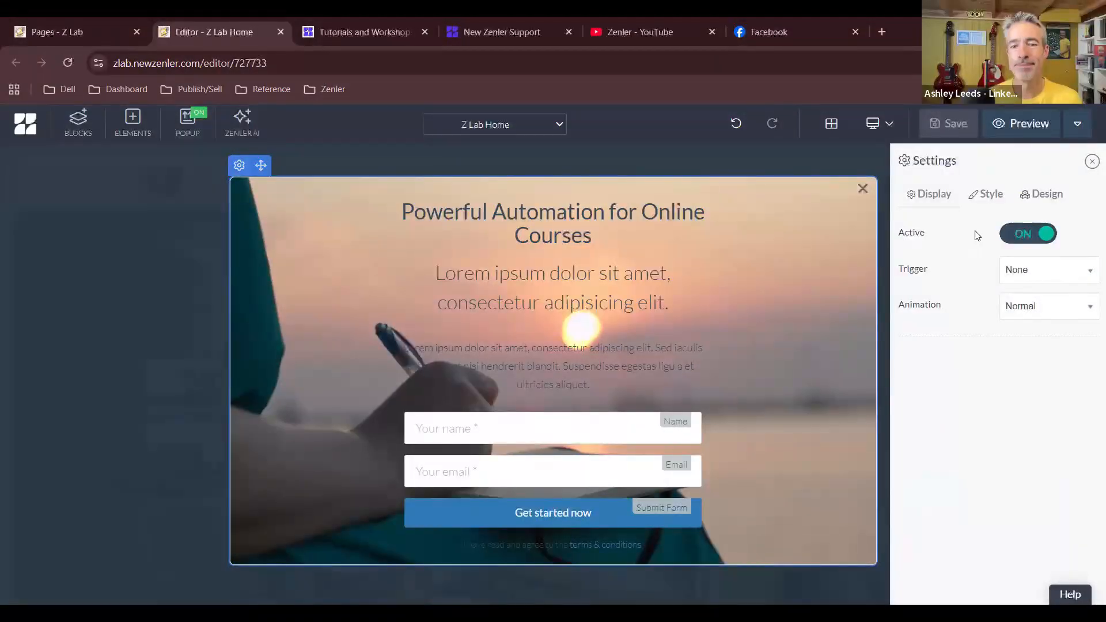
left_click(1018, 280)
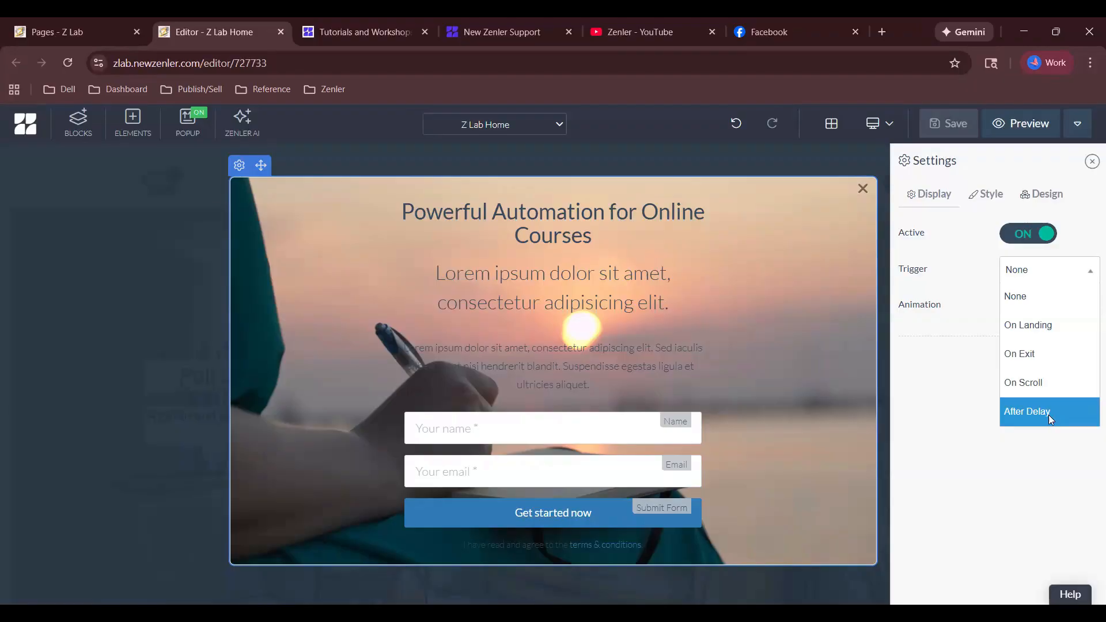
left_click(1049, 414)
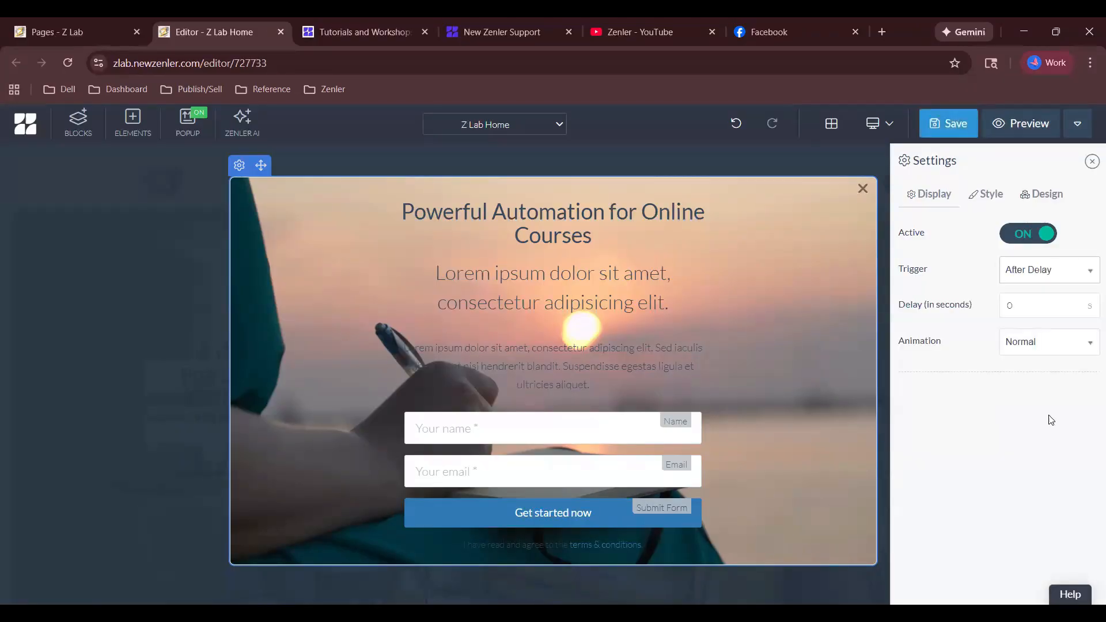
left_click(1045, 280)
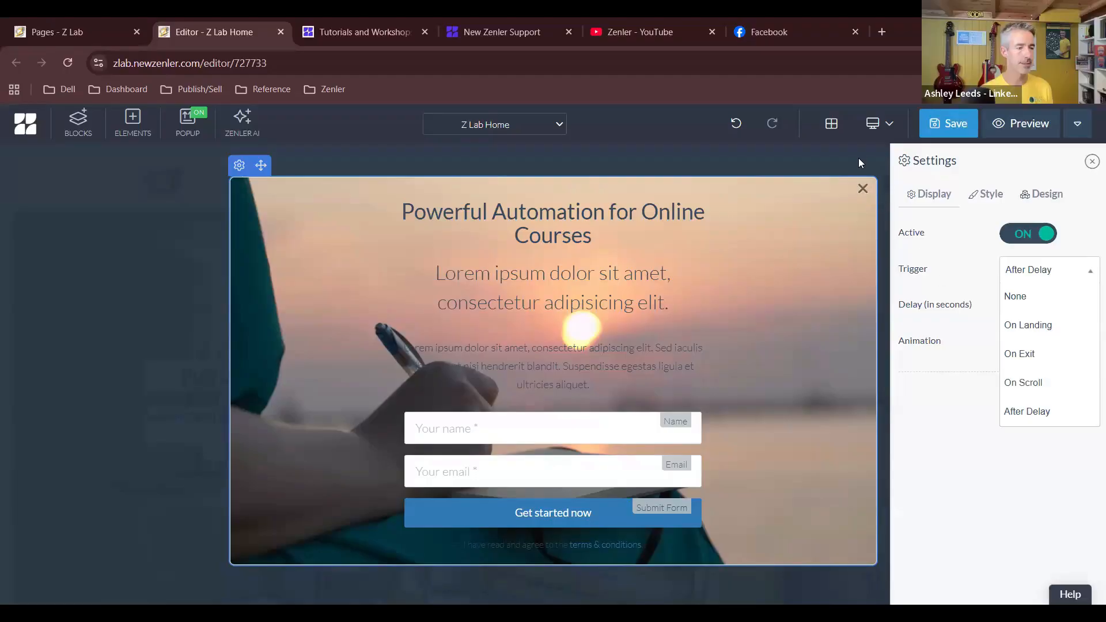
left_click(810, 166)
left_click(809, 166)
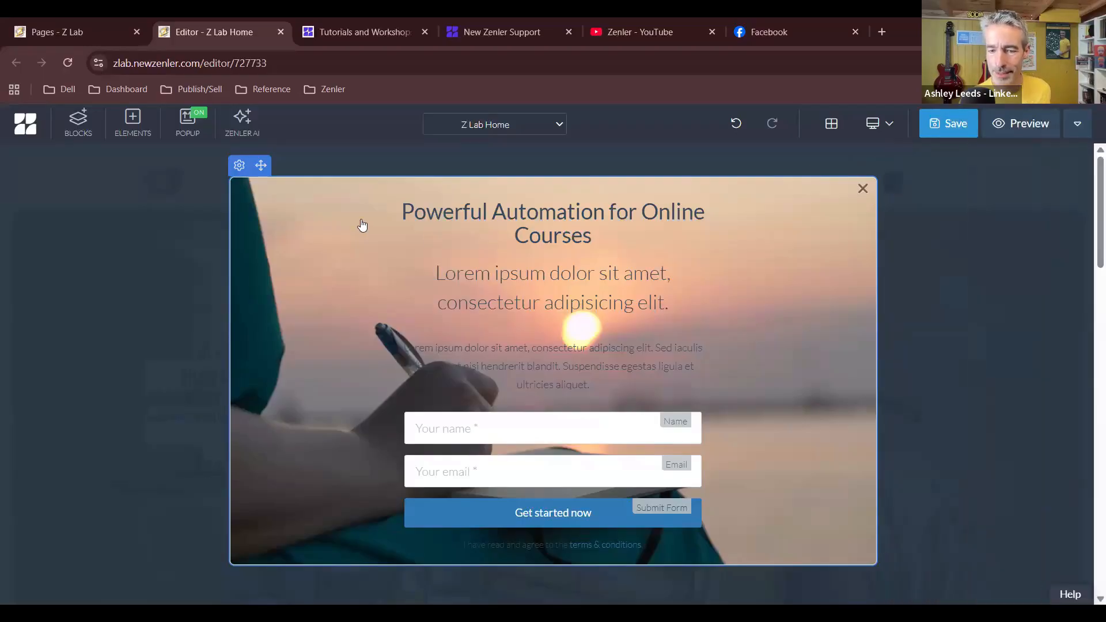
- Look at the Zenler AI options and the animation choices in the popup's display settings, leaving them unchanged
left_click(242, 121)
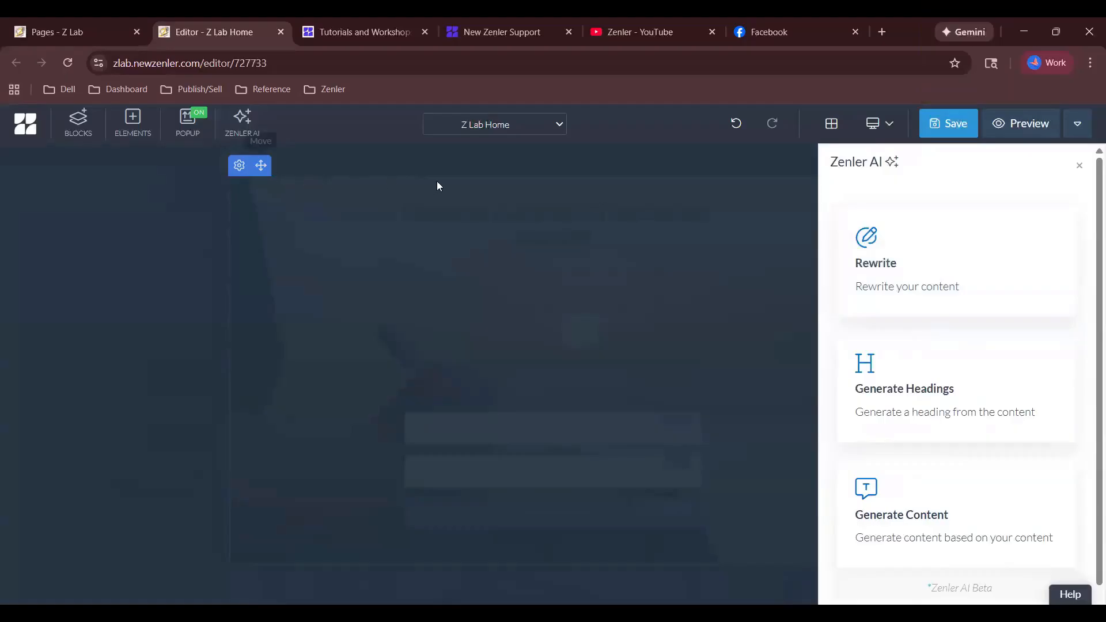
left_click(1080, 168)
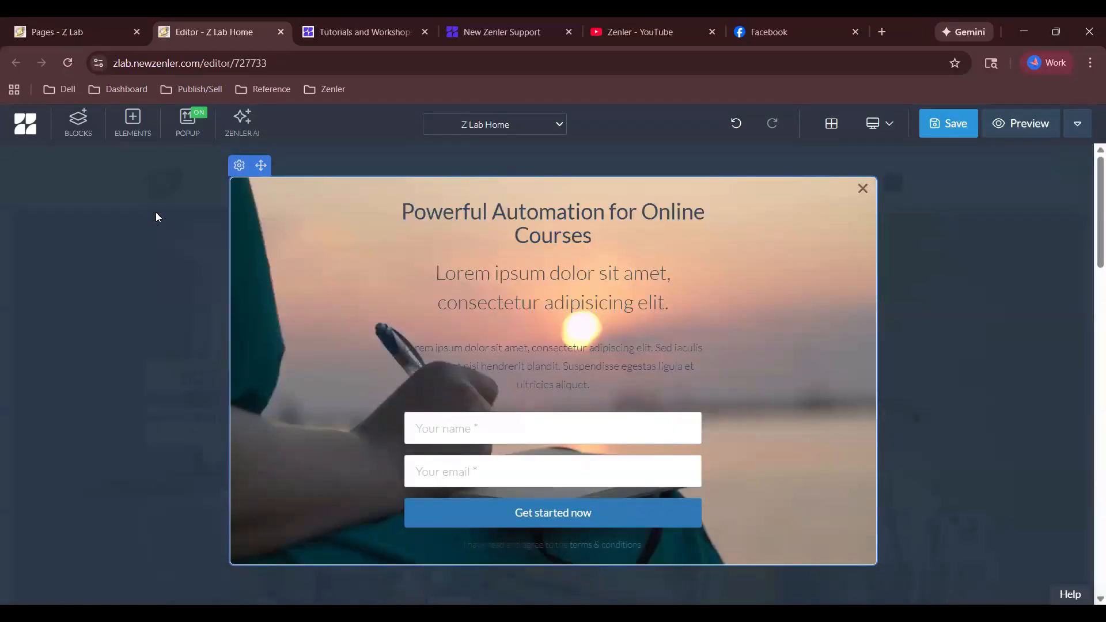
left_click(237, 166)
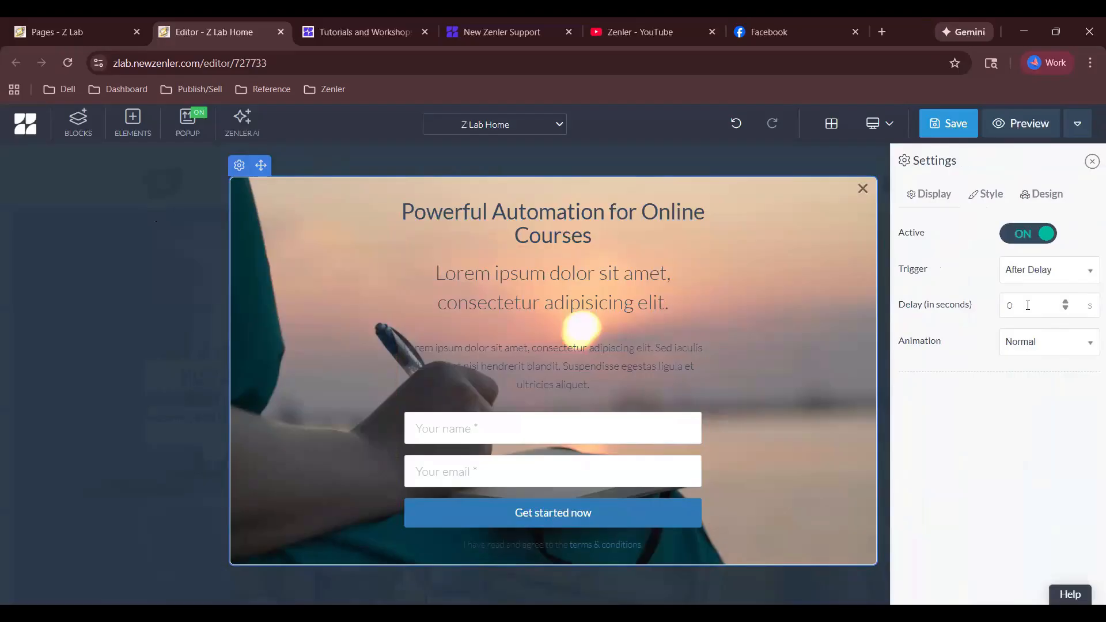
left_click(1019, 349)
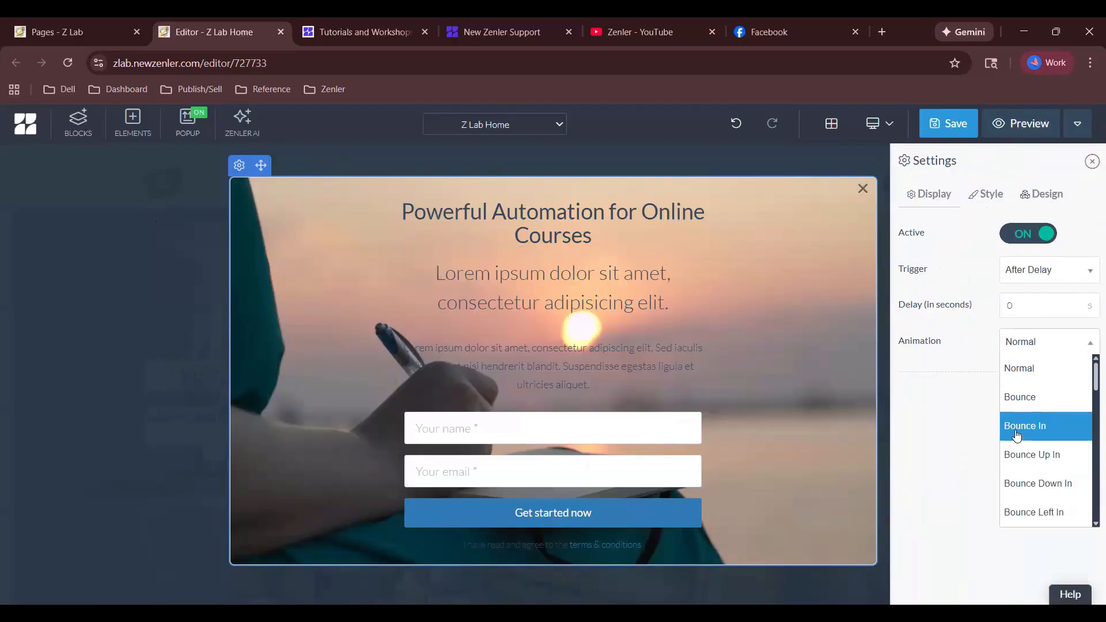
scroll(1018, 435, "down", 3)
scroll(1018, 436, "down", 7)
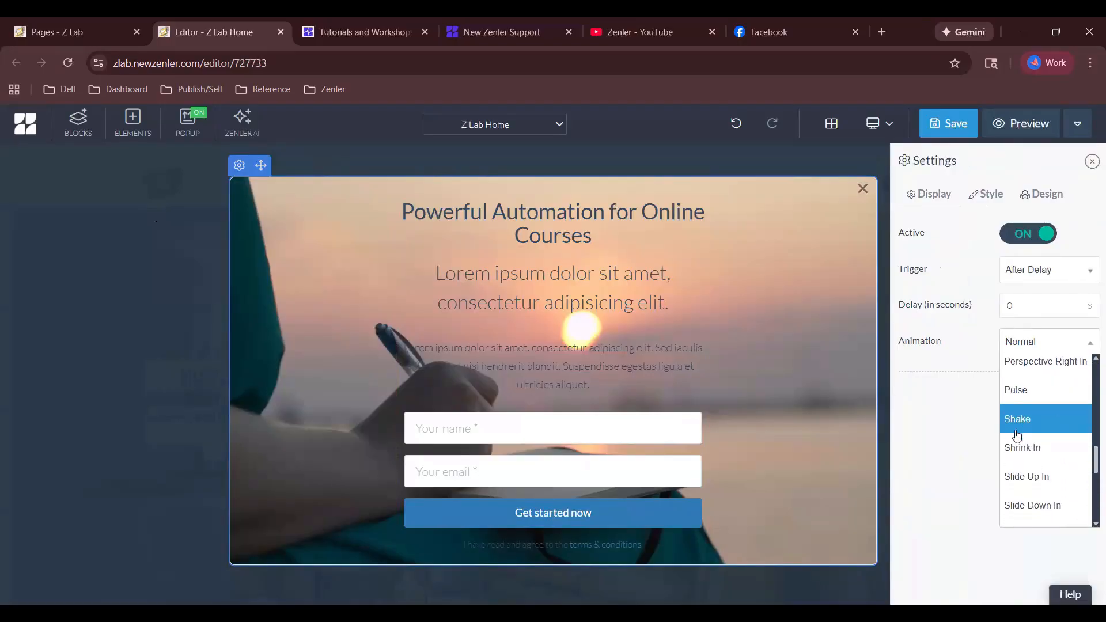
scroll(1017, 436, "down", 3)
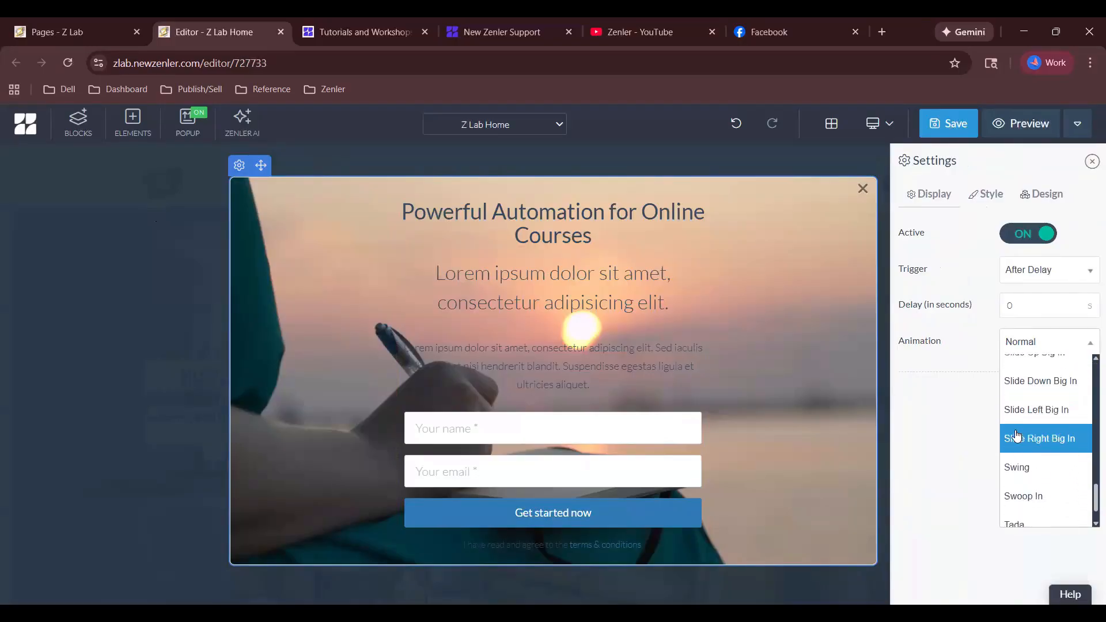
scroll(1017, 436, "down", 1)
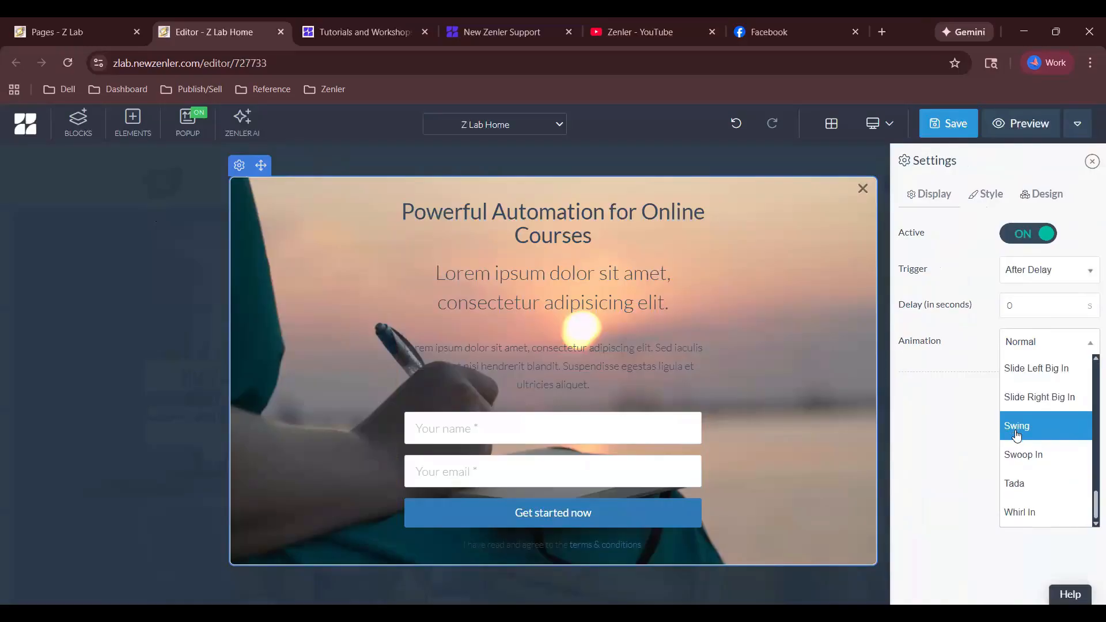
left_click(952, 338)
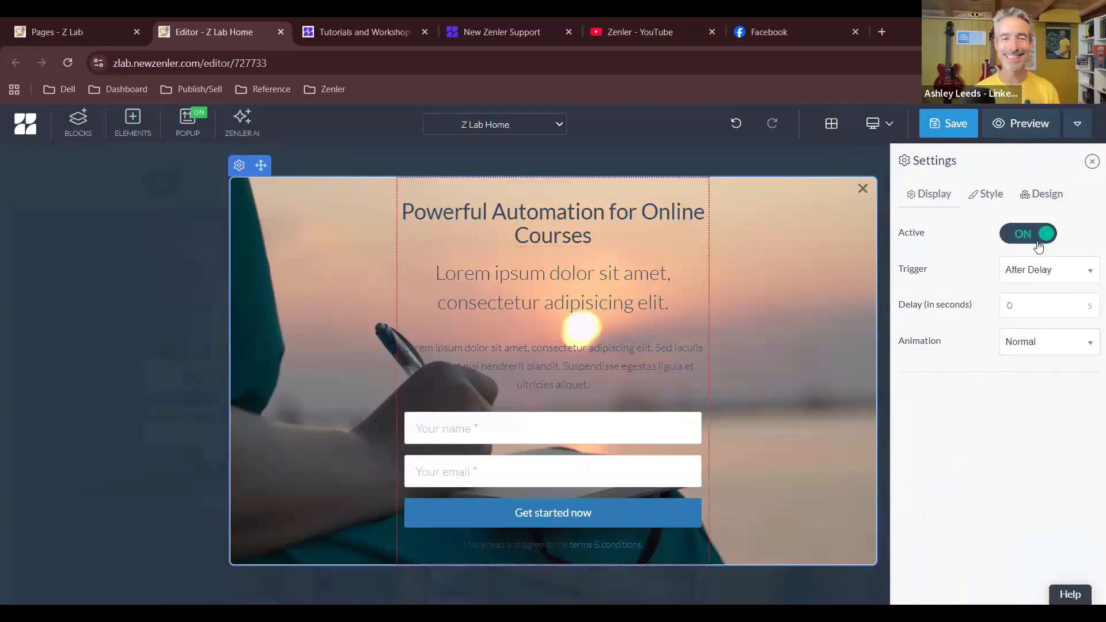
left_click(1092, 162)
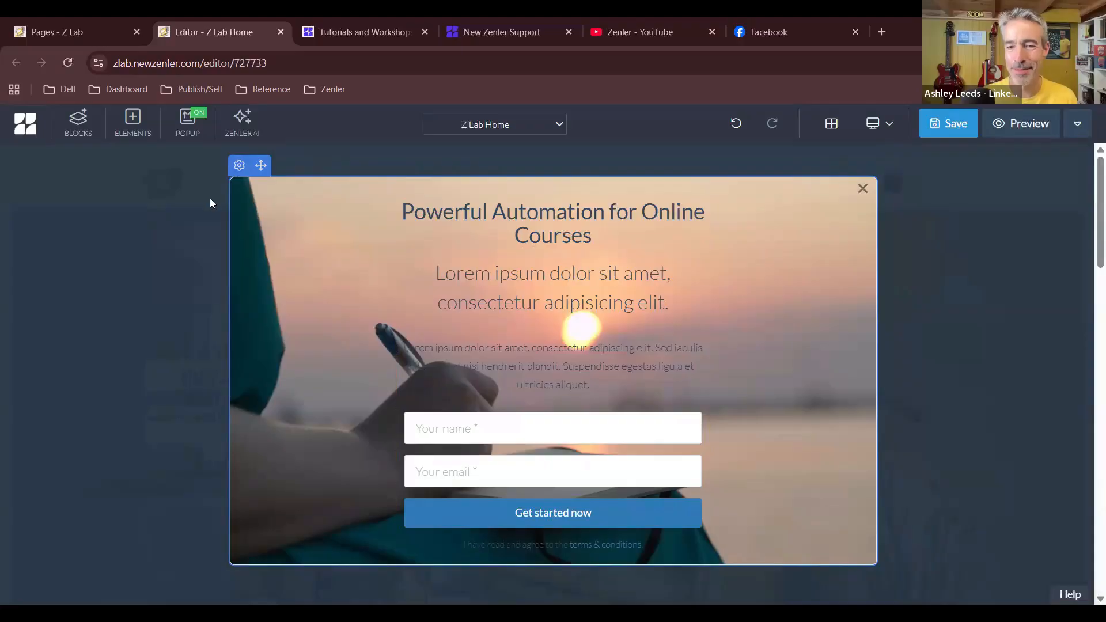
- Close the popup design and look at the Zenler AI options for the home page itself
left_click(862, 190)
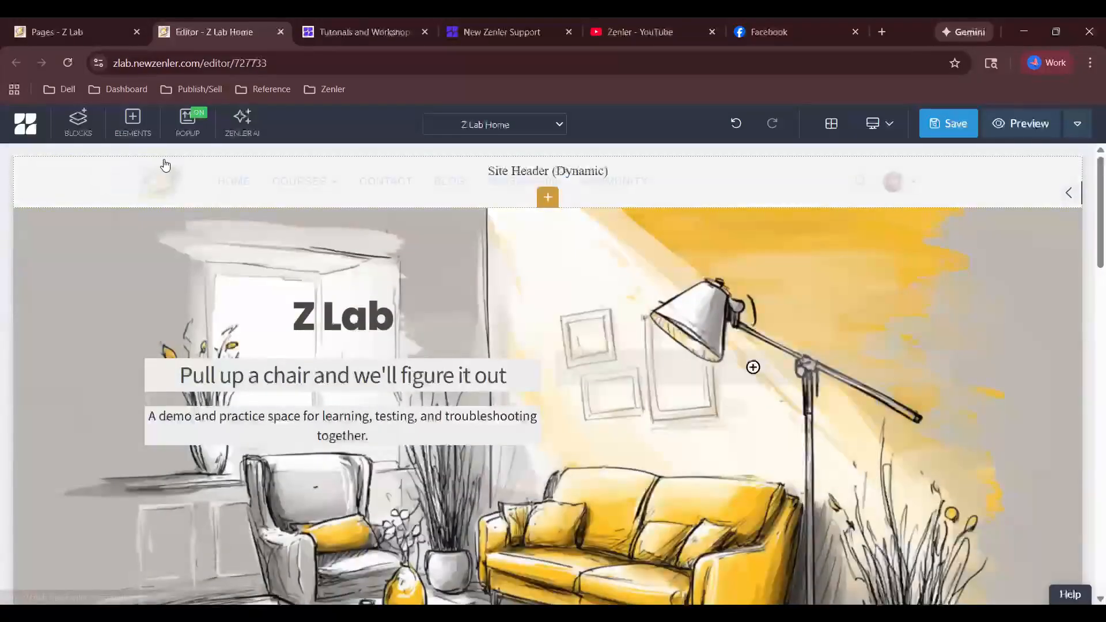
left_click(242, 122)
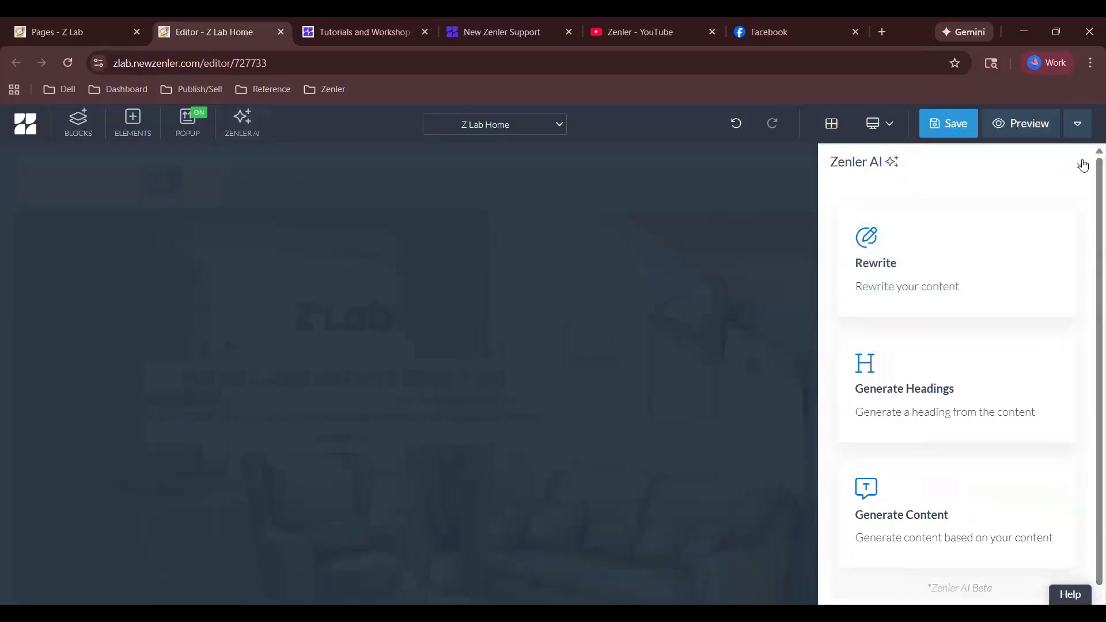
left_click(1079, 166)
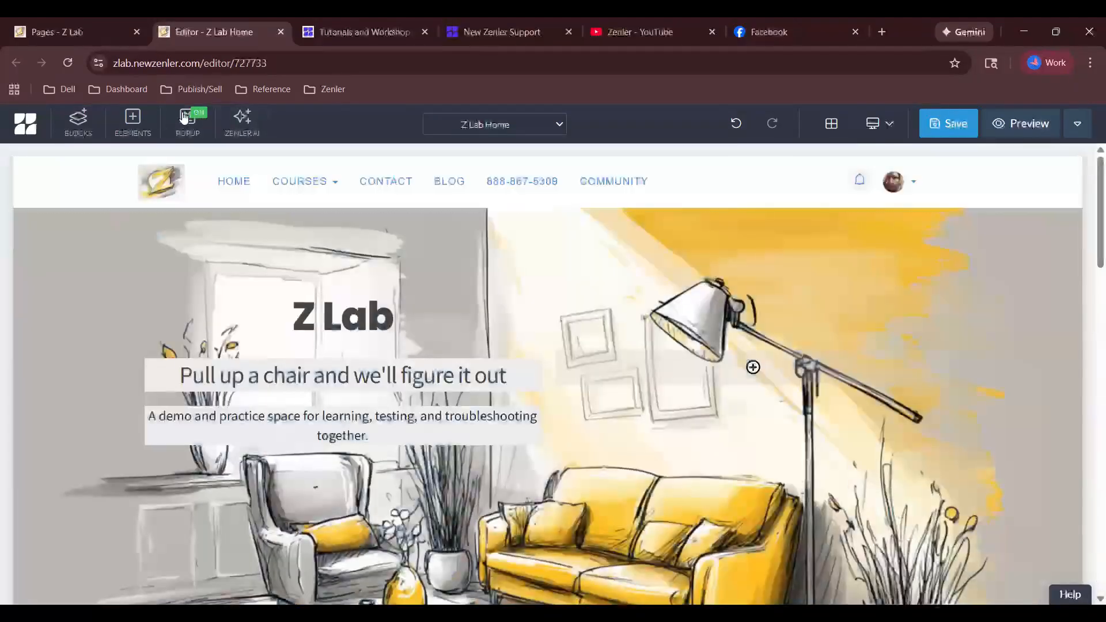
- Deactivate the home page's popup and close its settings
left_click(173, 126)
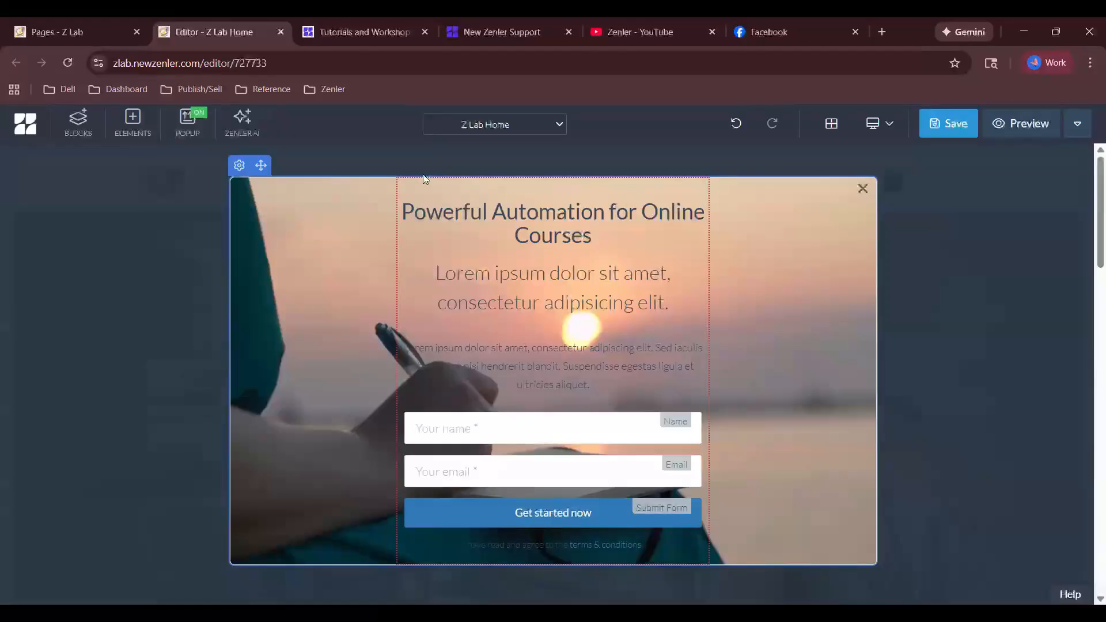
left_click(239, 166)
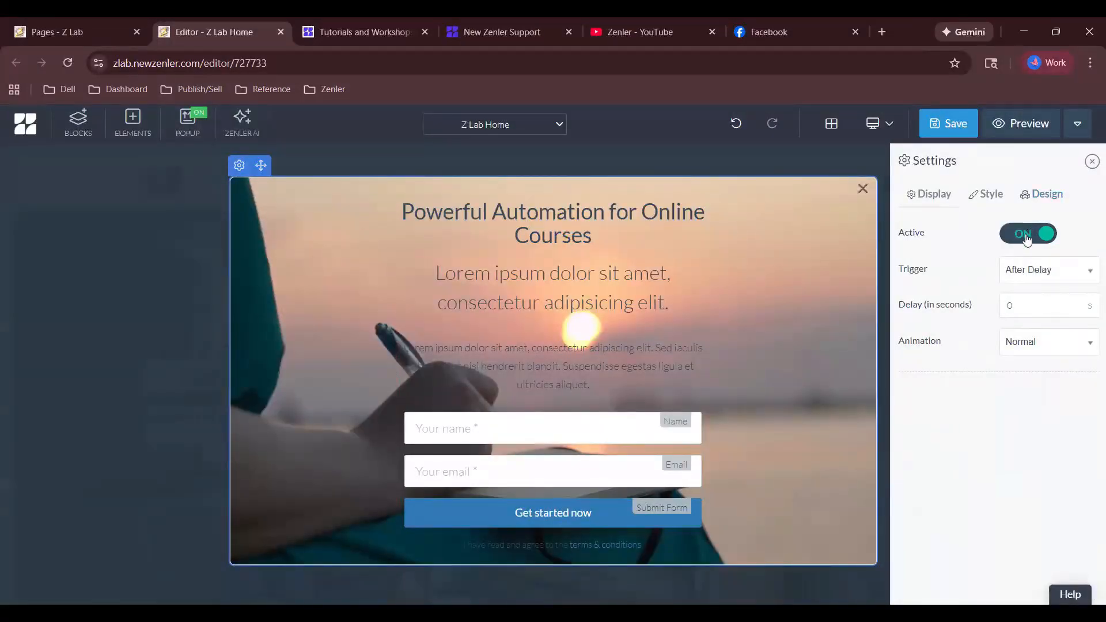
left_click(1028, 237)
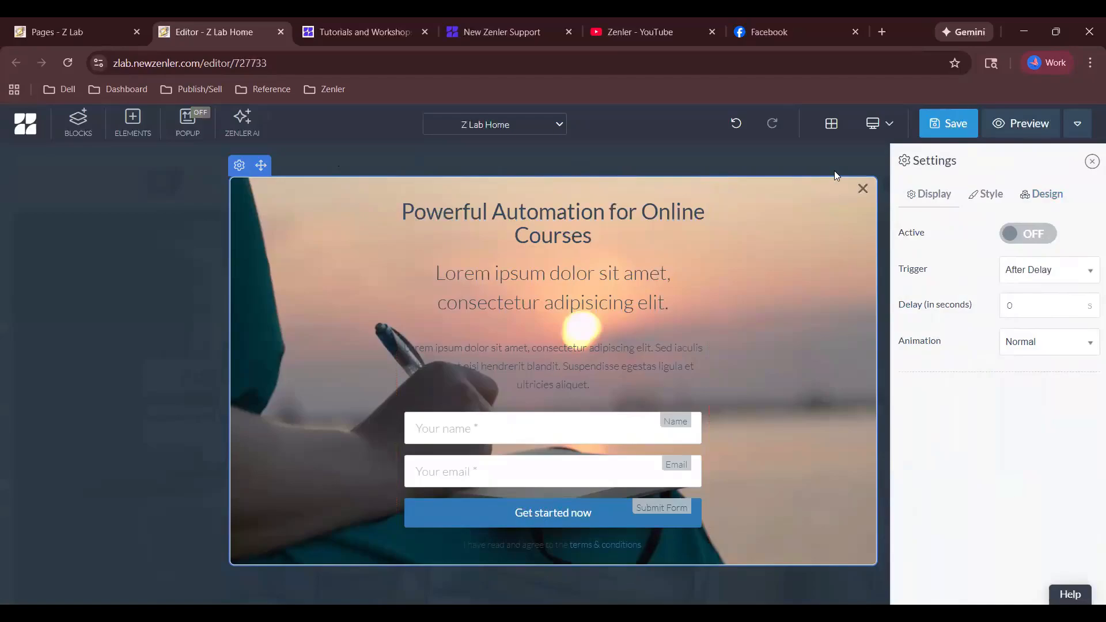
left_click(1093, 161)
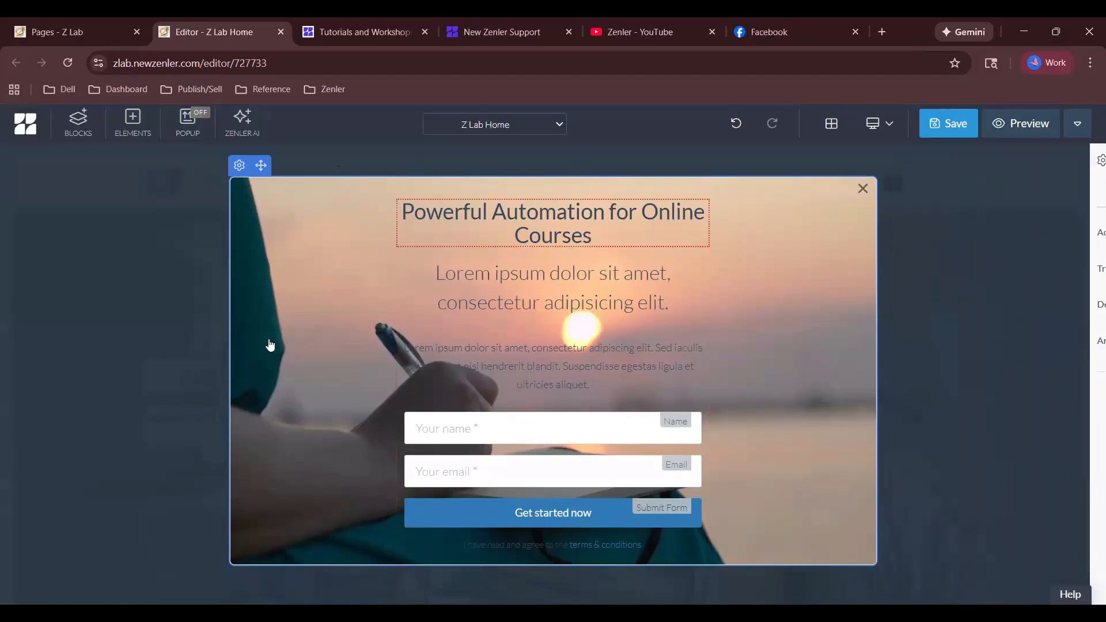
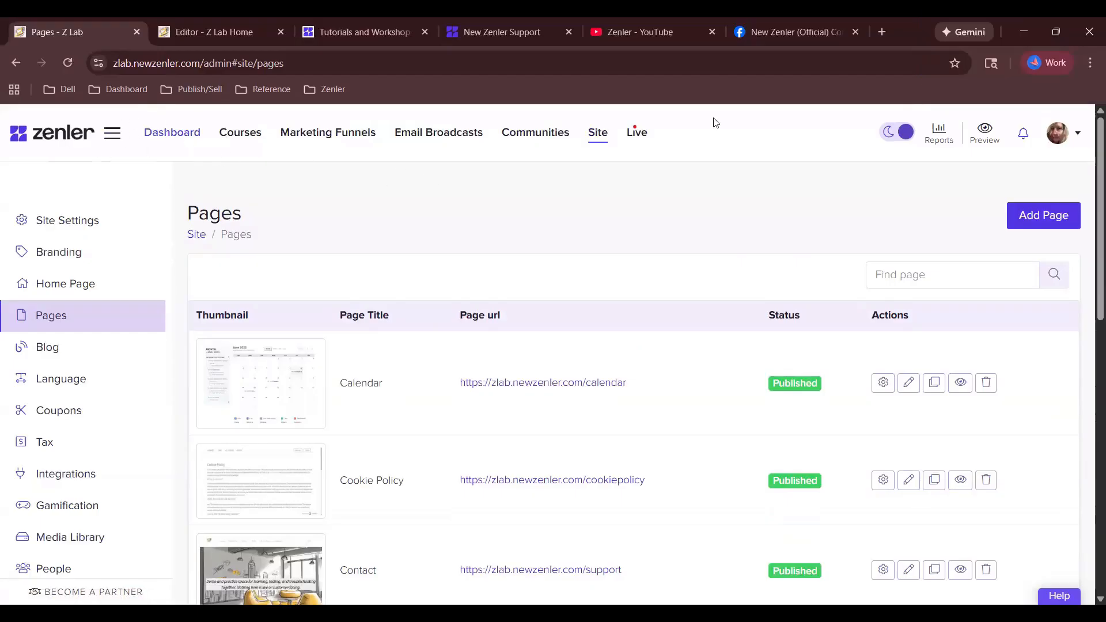
- Examine the site's Branding settings in the admin area, including logo, favicon, fonts and theme colors
left_click(600, 139)
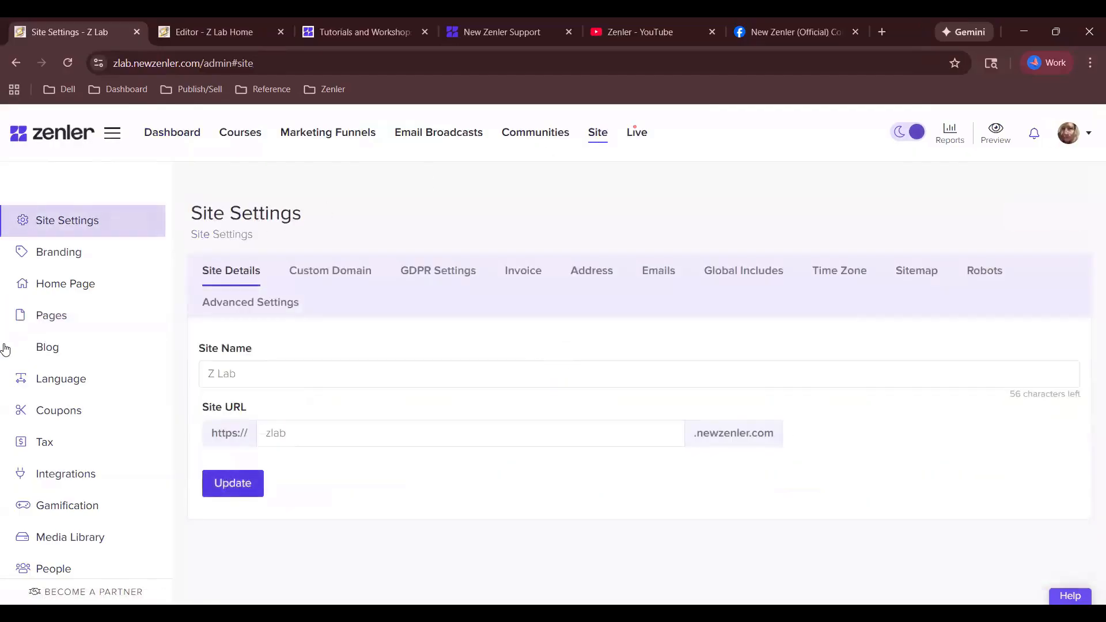
left_click(5, 348)
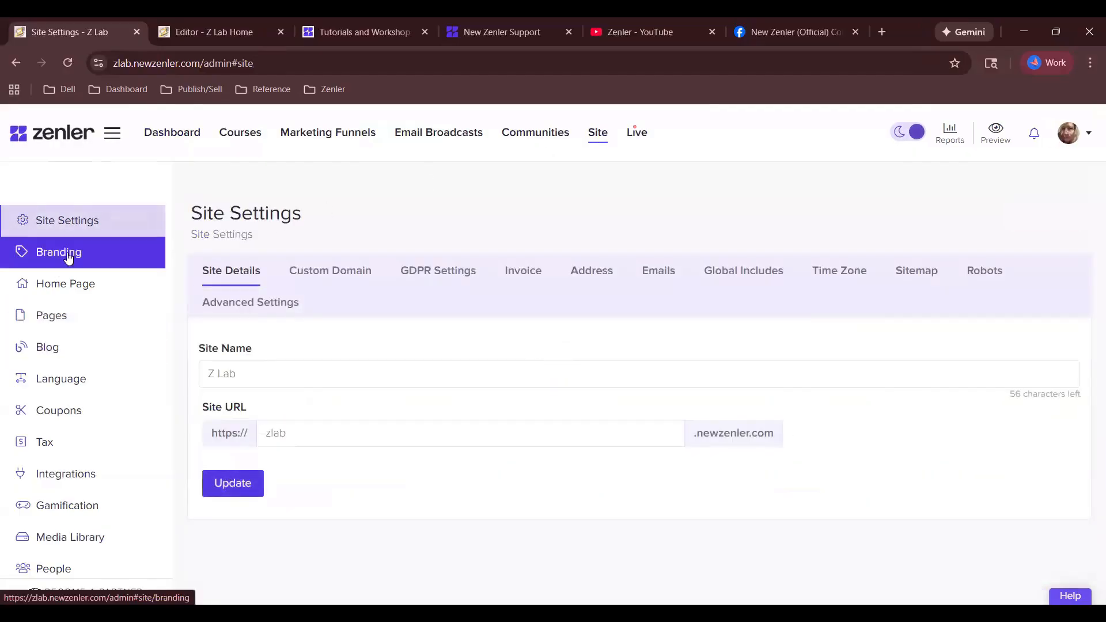
left_click(67, 253)
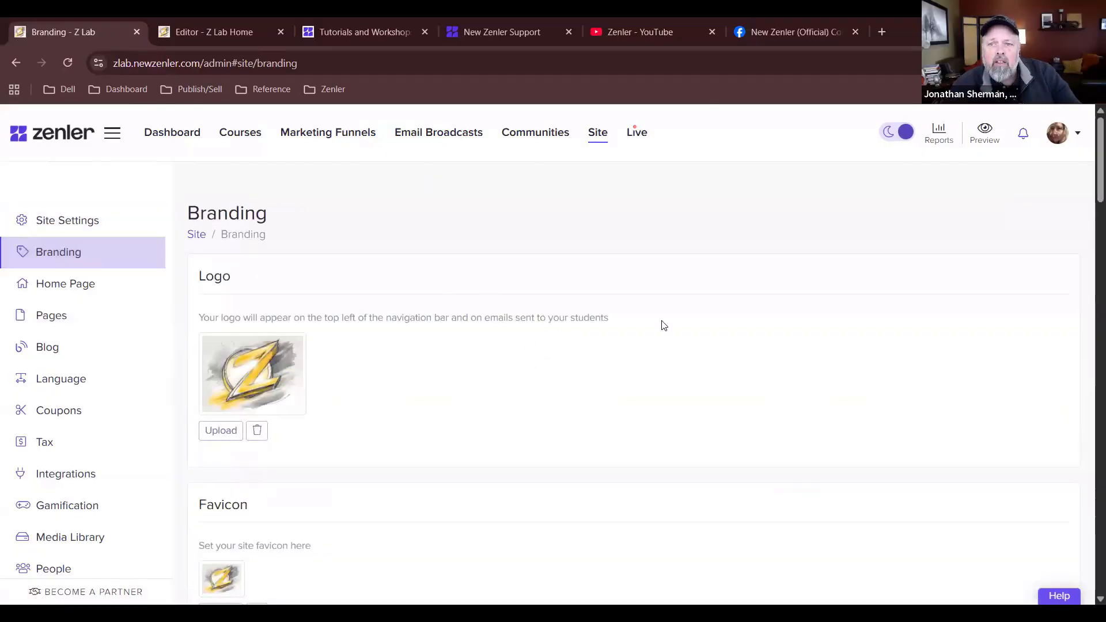
scroll(664, 326, "down", 4)
scroll(664, 326, "down", 15)
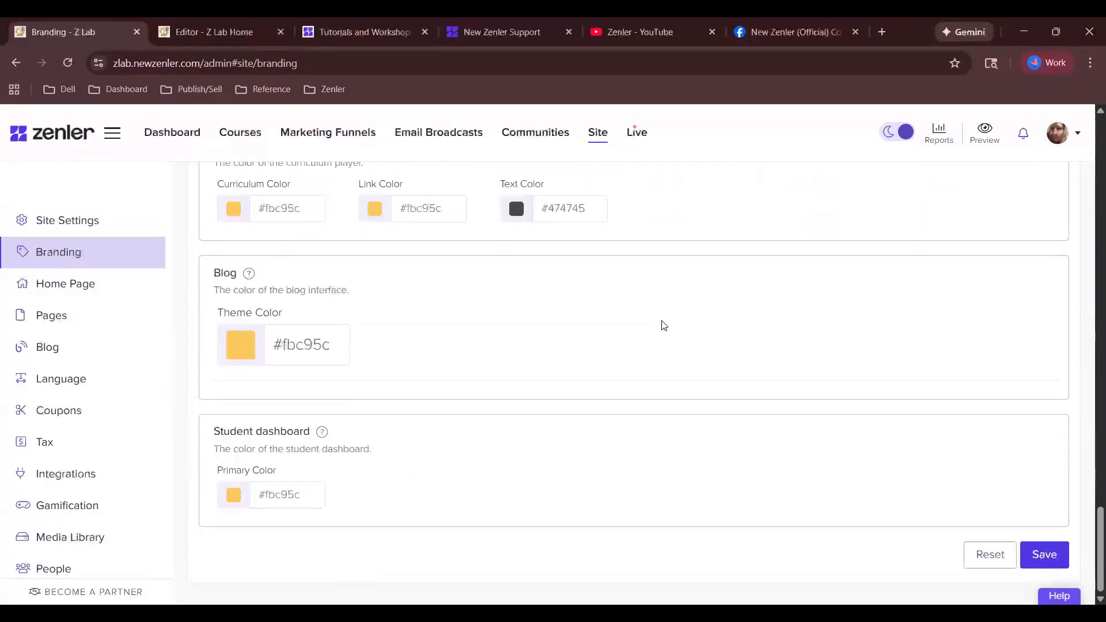
scroll(664, 326, "up", 10)
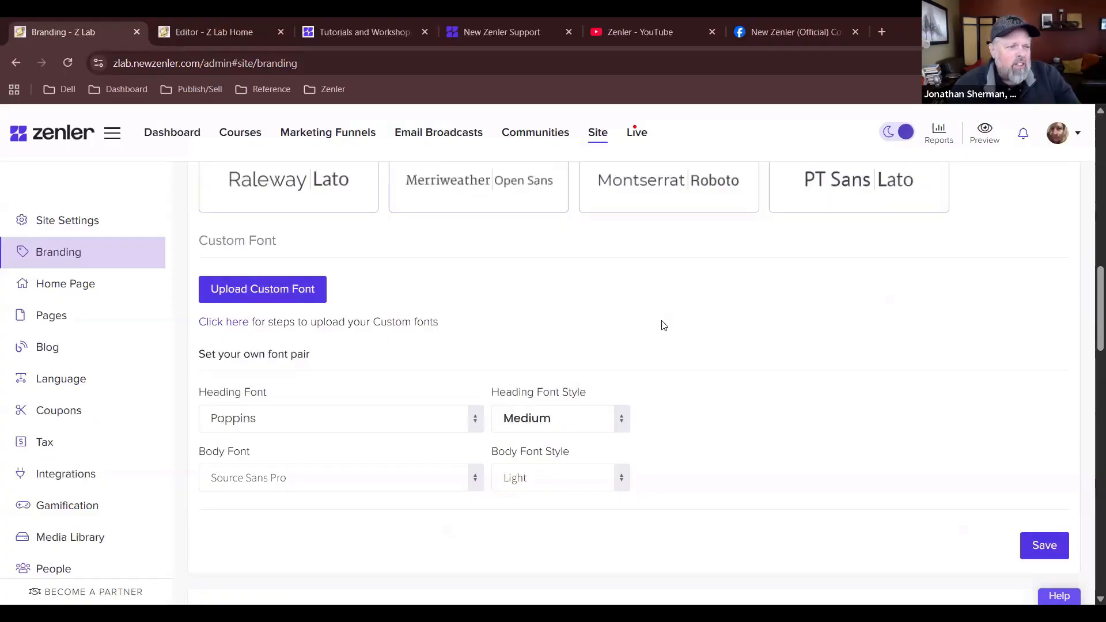
scroll(346, 332, "up", 1)
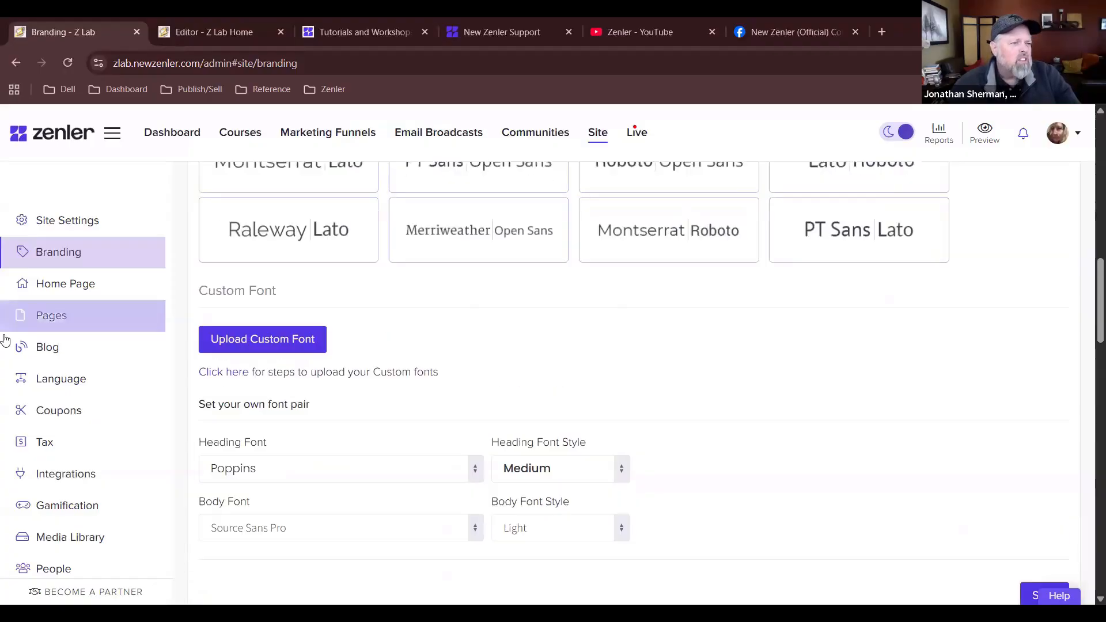
- Open the Z Lab Home page from the site's page list in the page editor
left_click(53, 224)
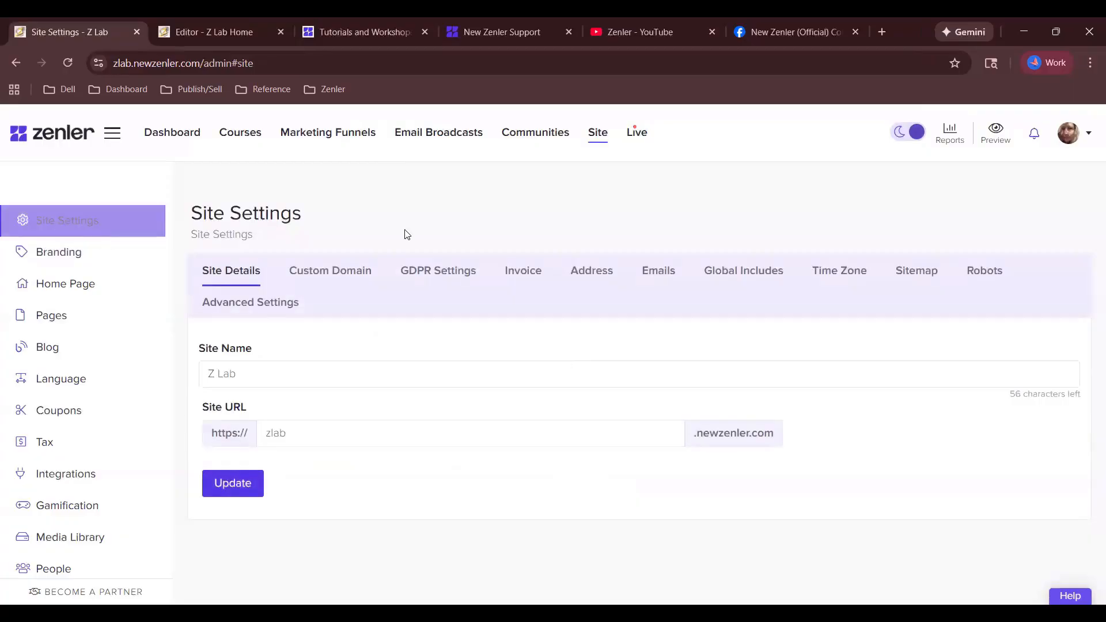
left_click(50, 316)
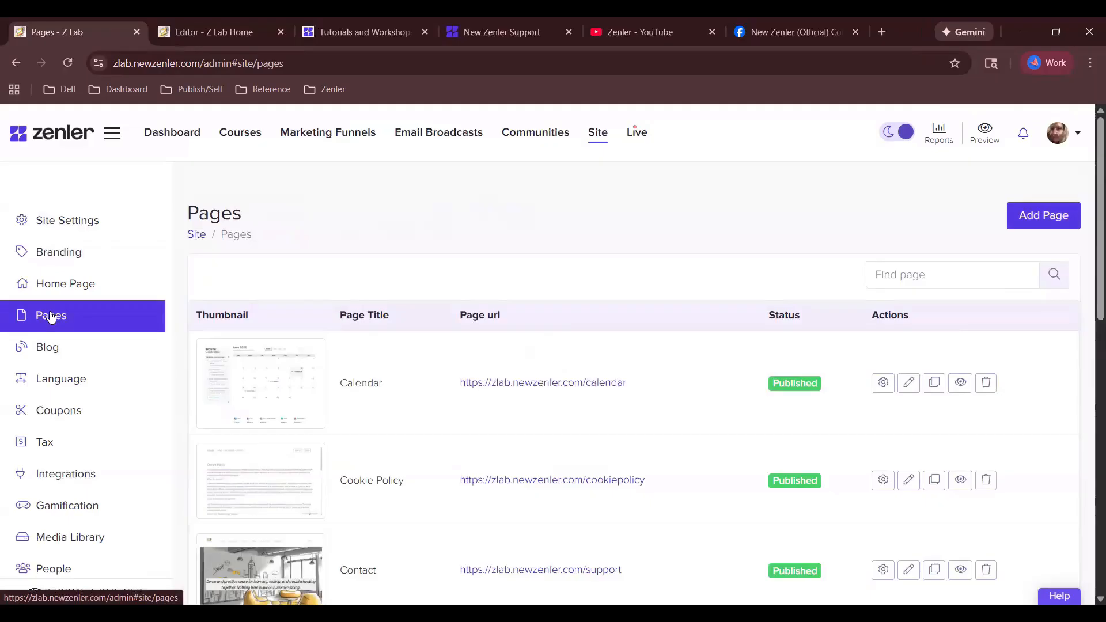
scroll(608, 299, "down", 10)
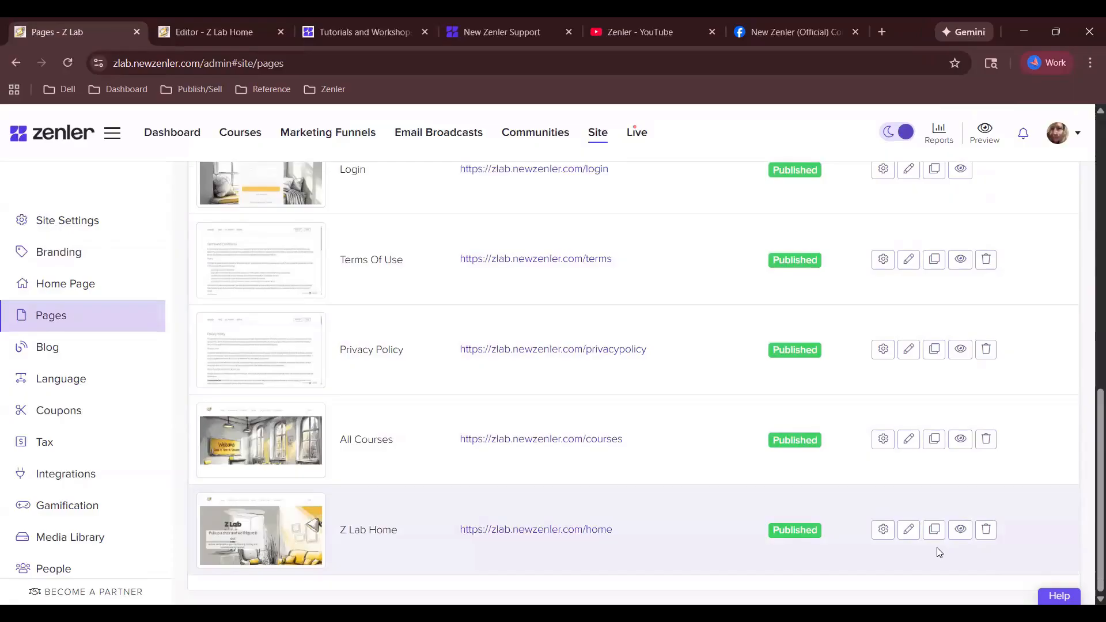
left_click(909, 530)
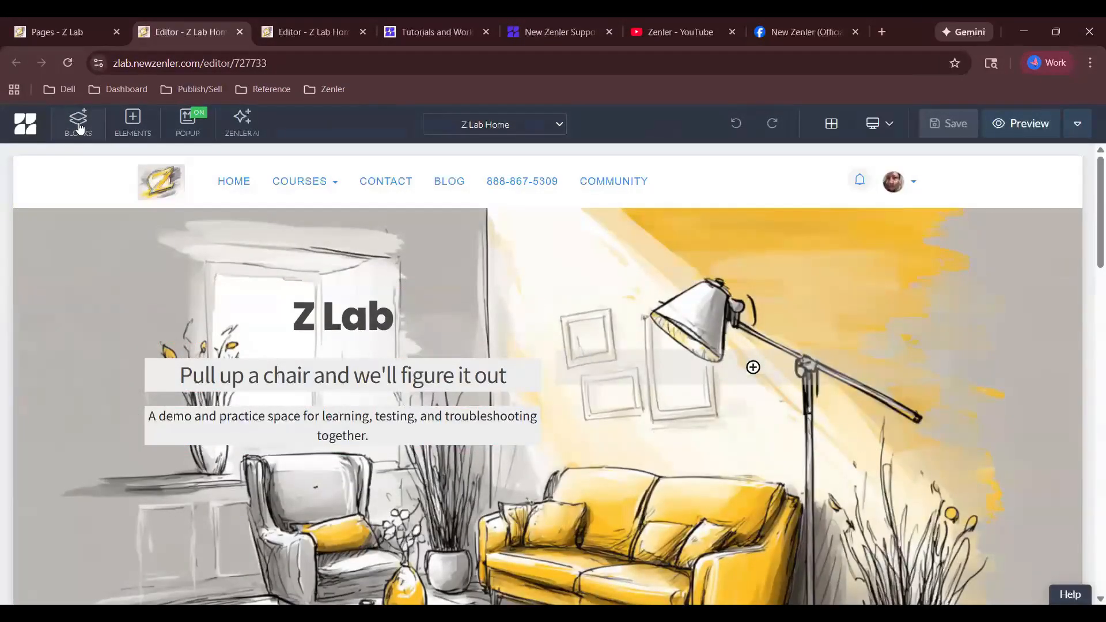
- Look through the available block categories and return to the home page's Z Lab hero block
left_click(80, 128)
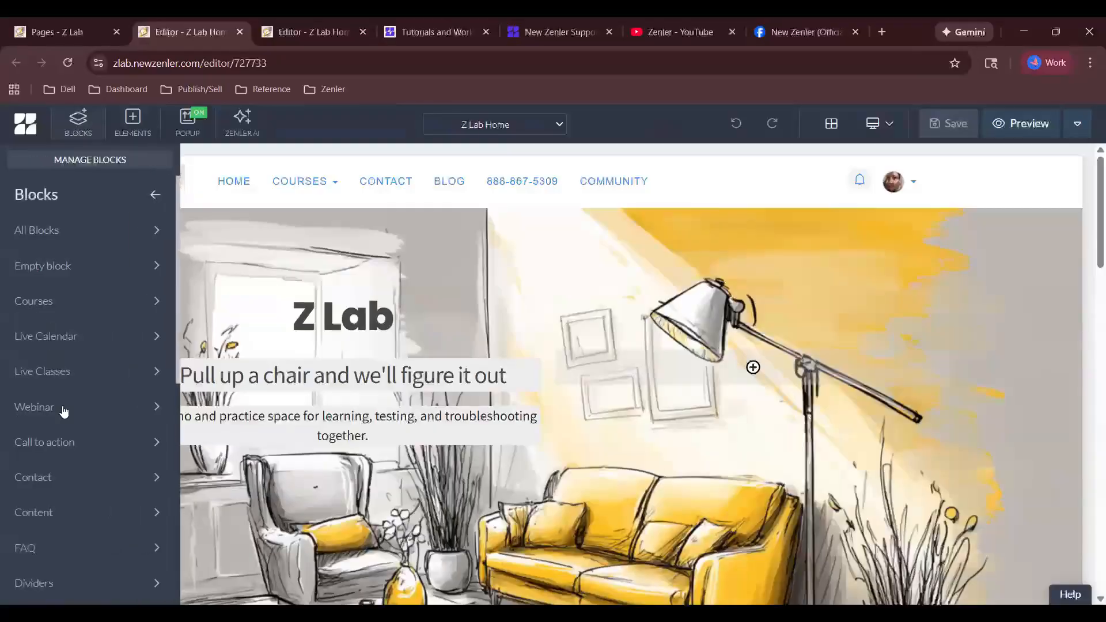
scroll(63, 412, "down", 8)
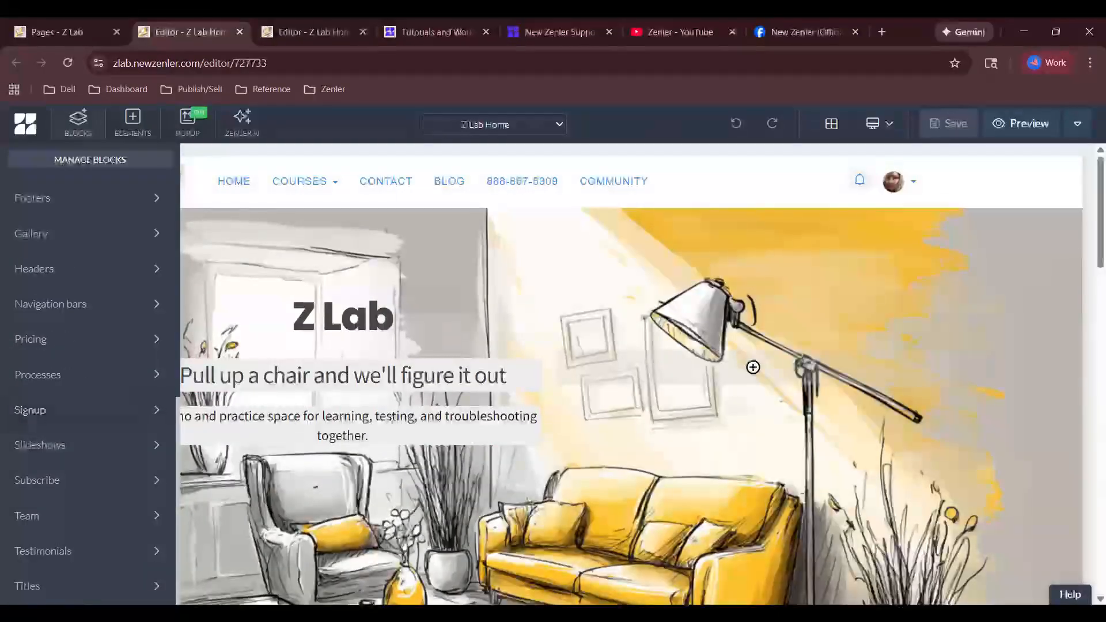
left_click(268, 248)
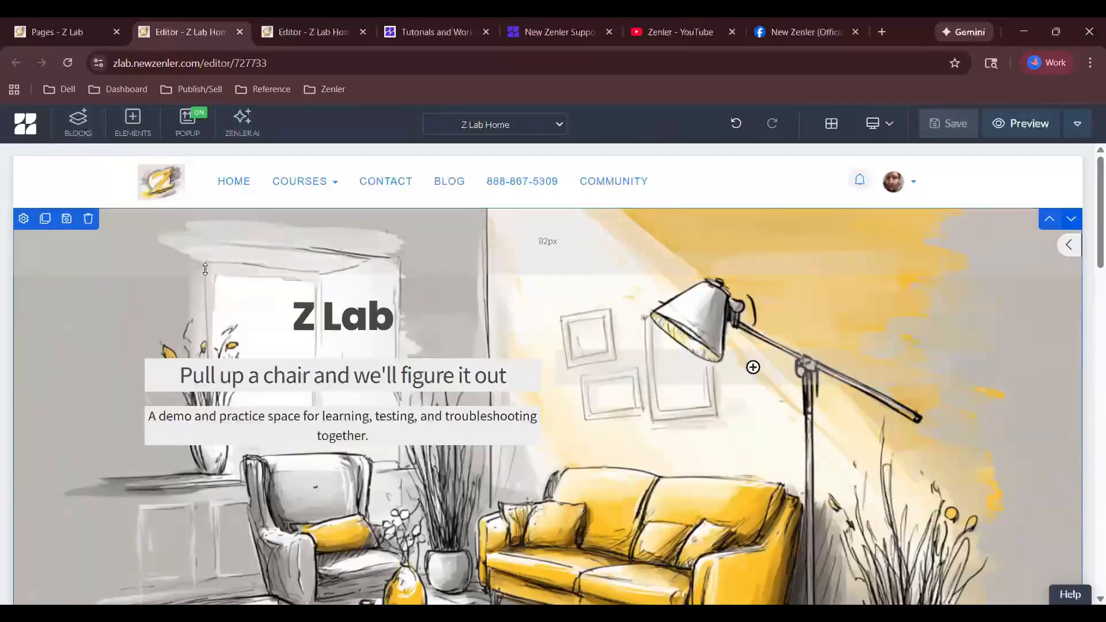
- Duplicate the Z Lab hero block on the home page and select the lower of the two blocks
left_click(47, 222)
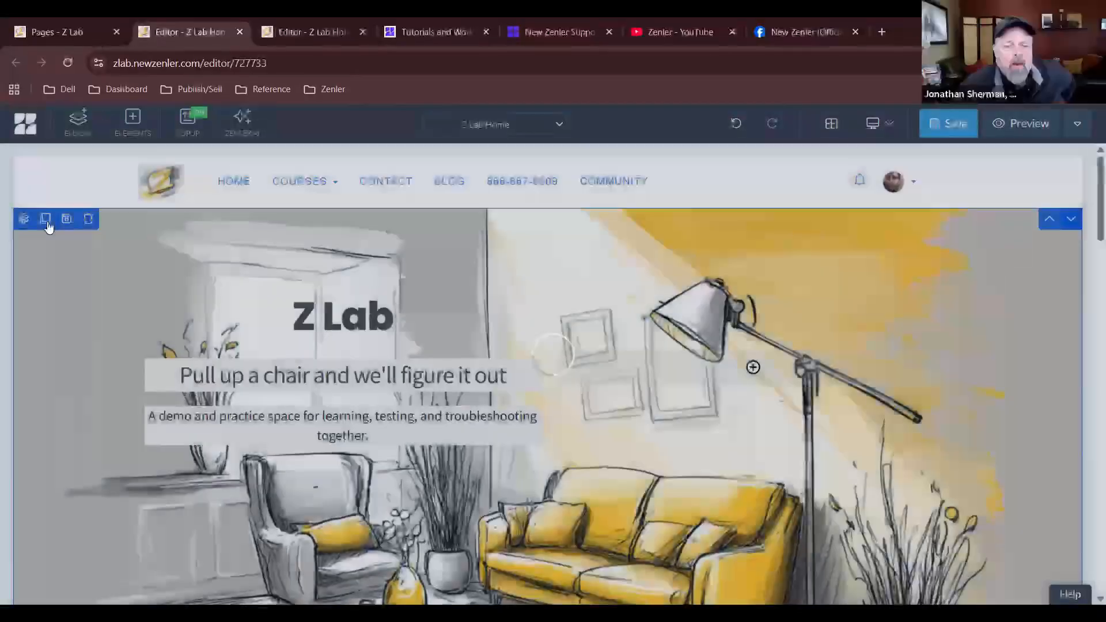
scroll(491, 403, "down", 3)
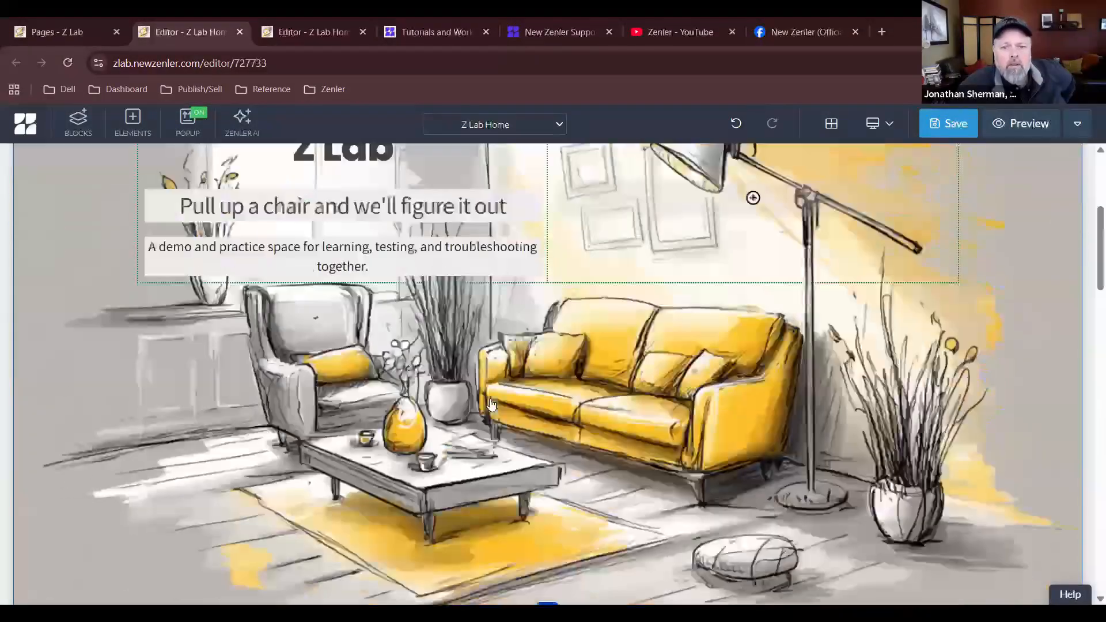
scroll(491, 403, "down", 7)
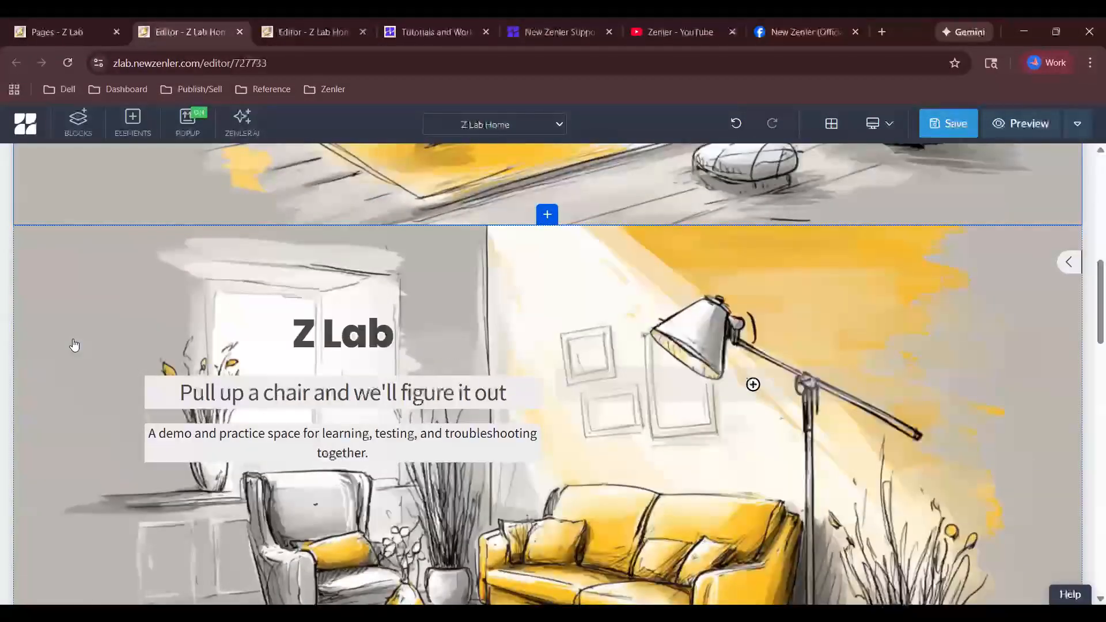
left_click(74, 344)
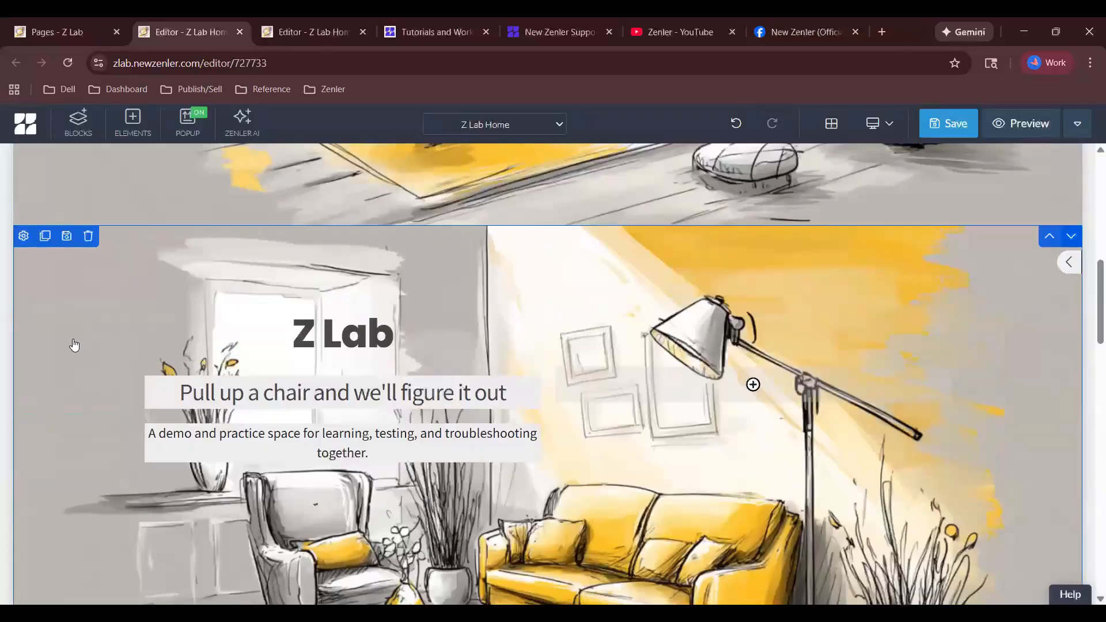
scroll(302, 316, "up", 3)
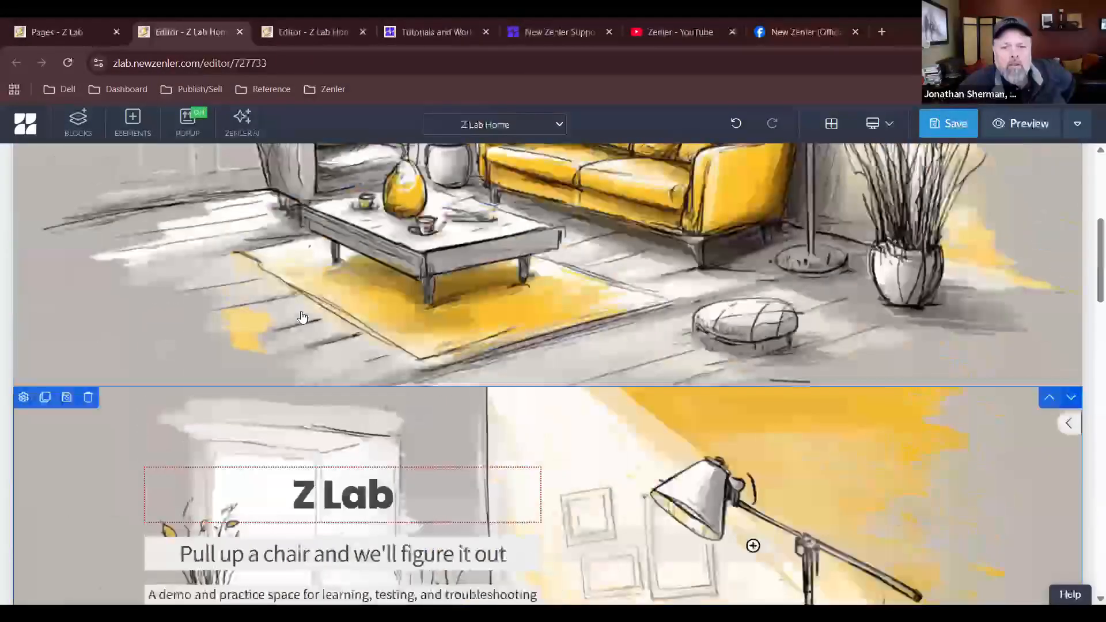
- Delete the duplicated lower Z Lab hero block from the home page and save the page
scroll(302, 316, "down", 5)
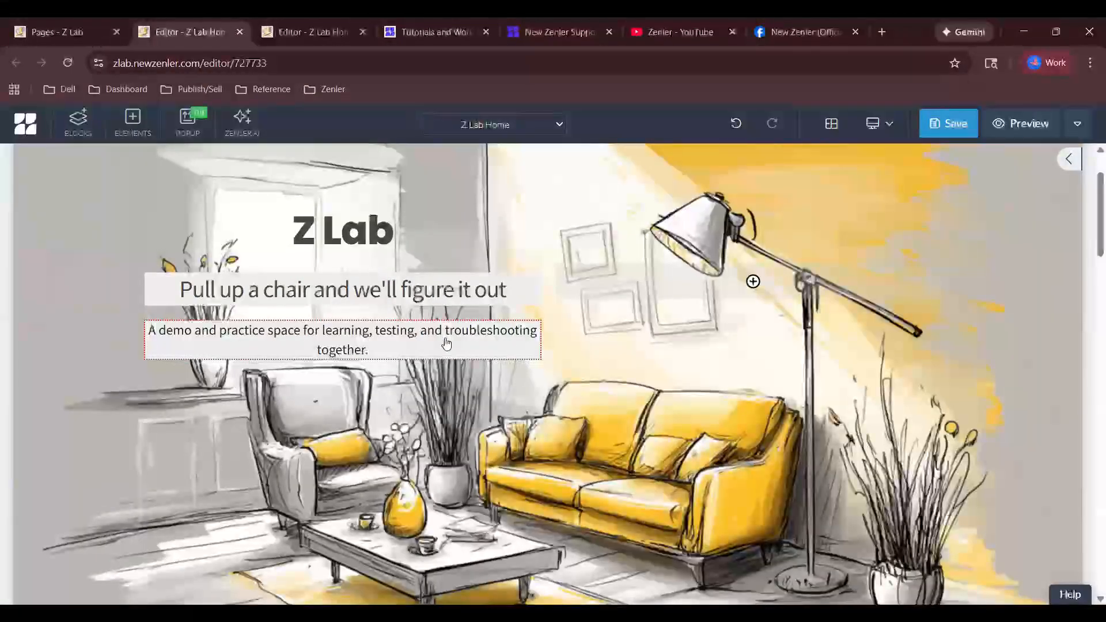
scroll(447, 344, "down", 5)
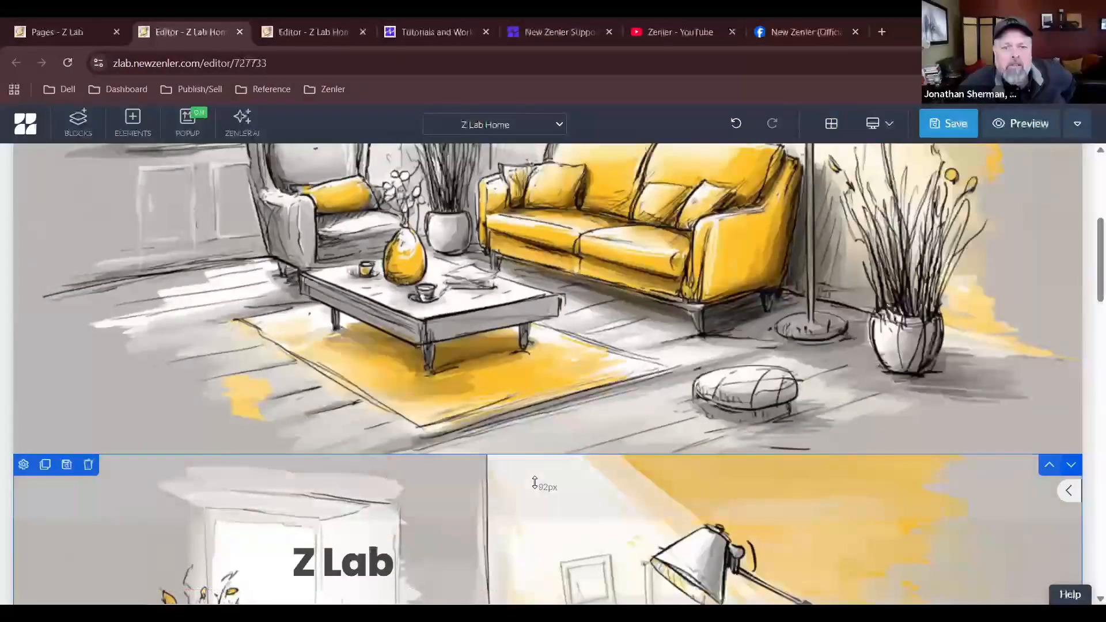
scroll(535, 483, "down", 5)
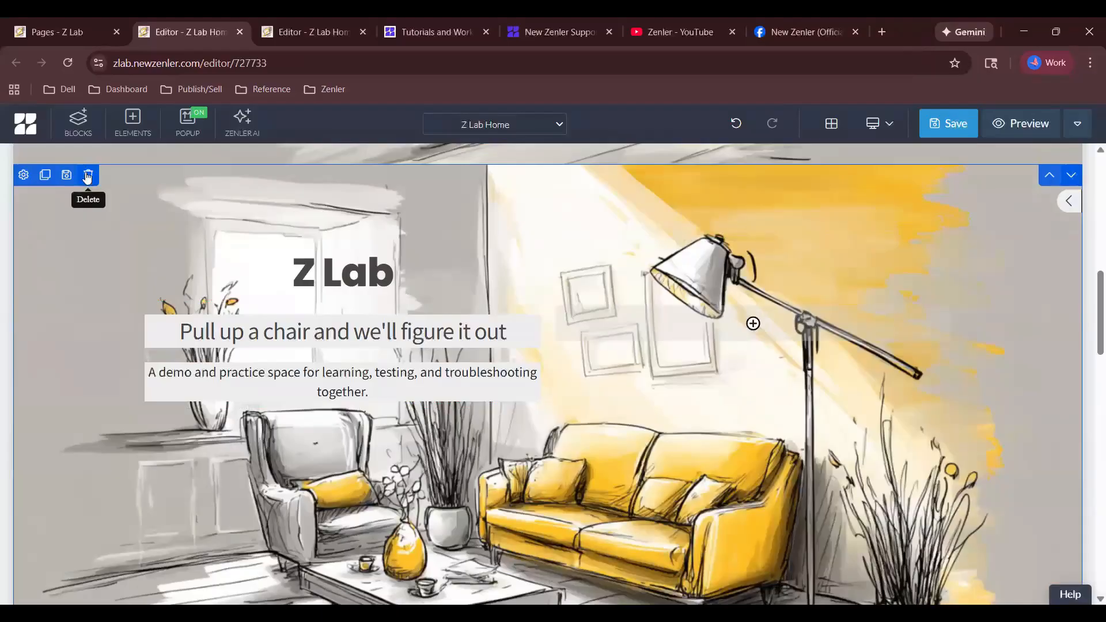
left_click(88, 176)
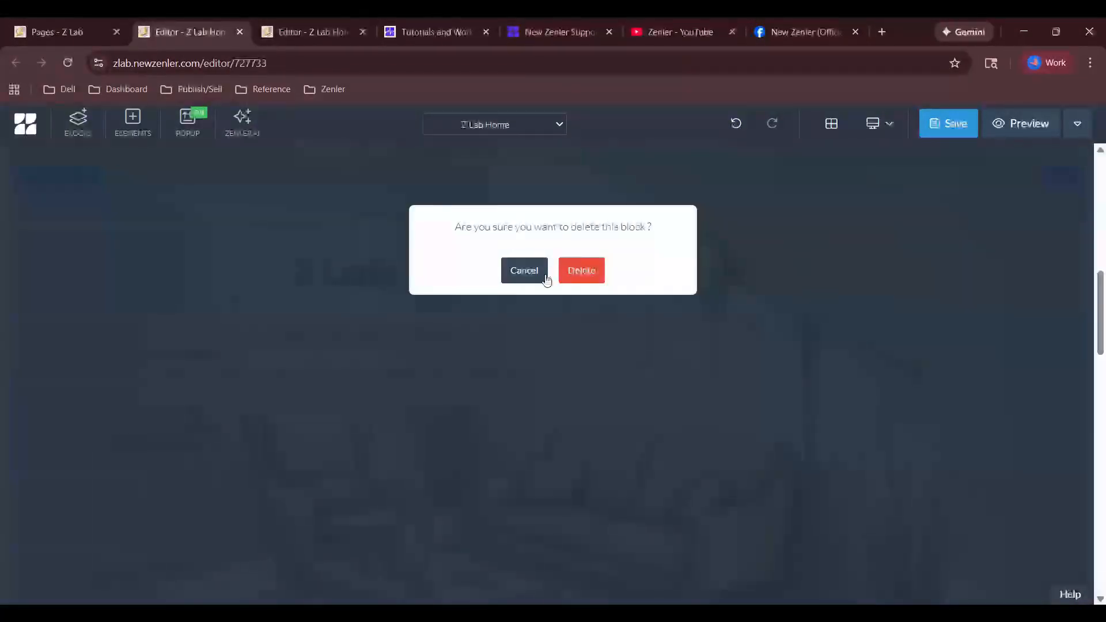
left_click(580, 268)
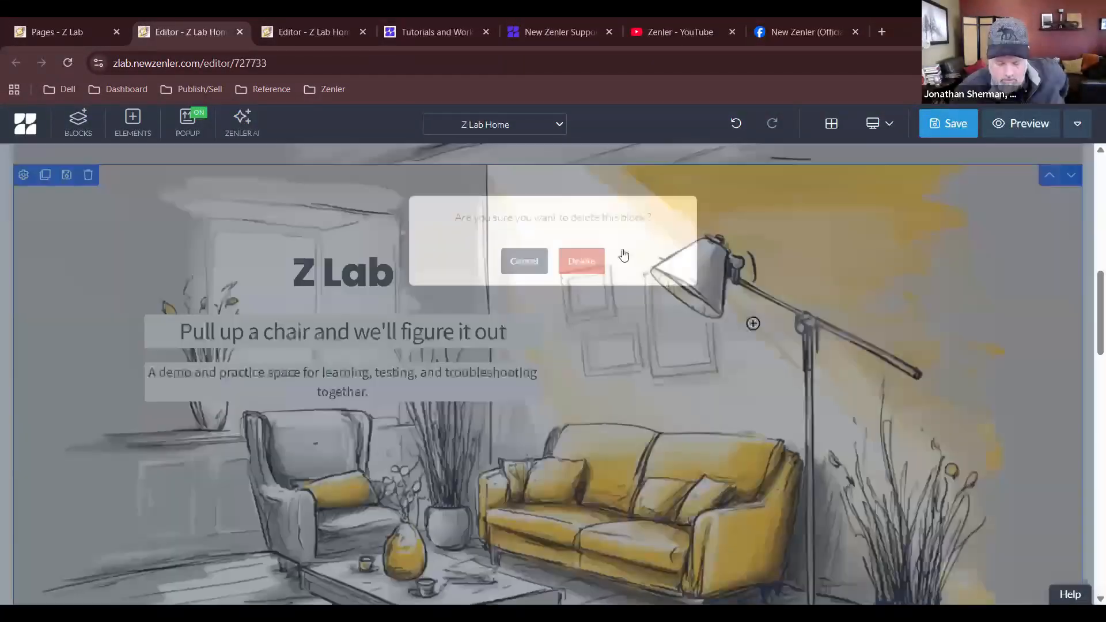
left_click(965, 116)
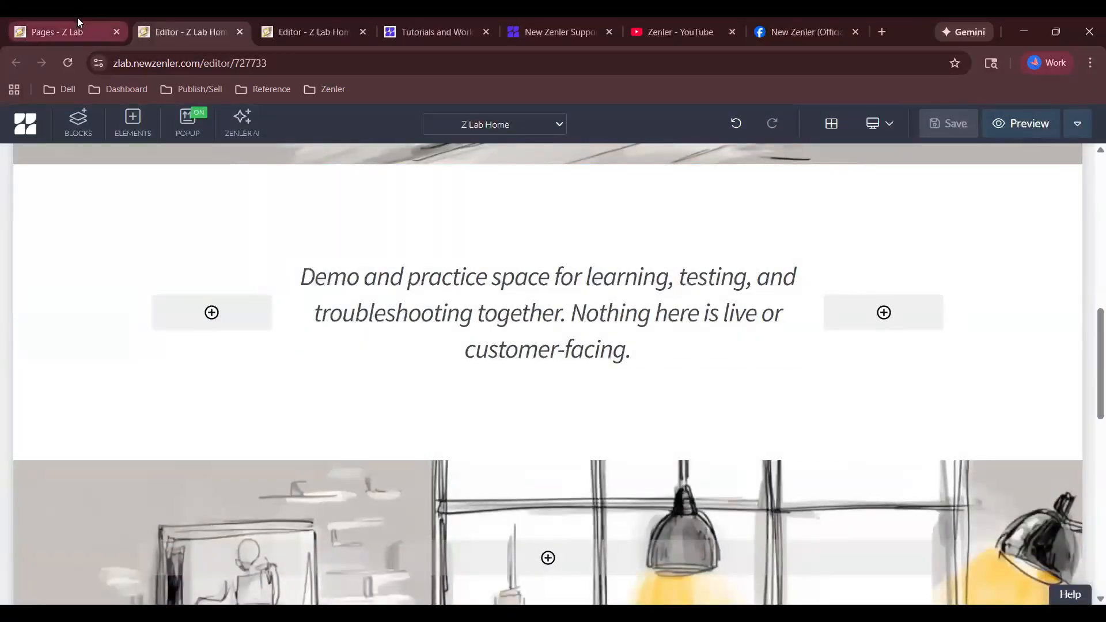
- Close this home page editor, switch to the other open Z Lab Home editor and dismiss its popup design
left_click(77, 17)
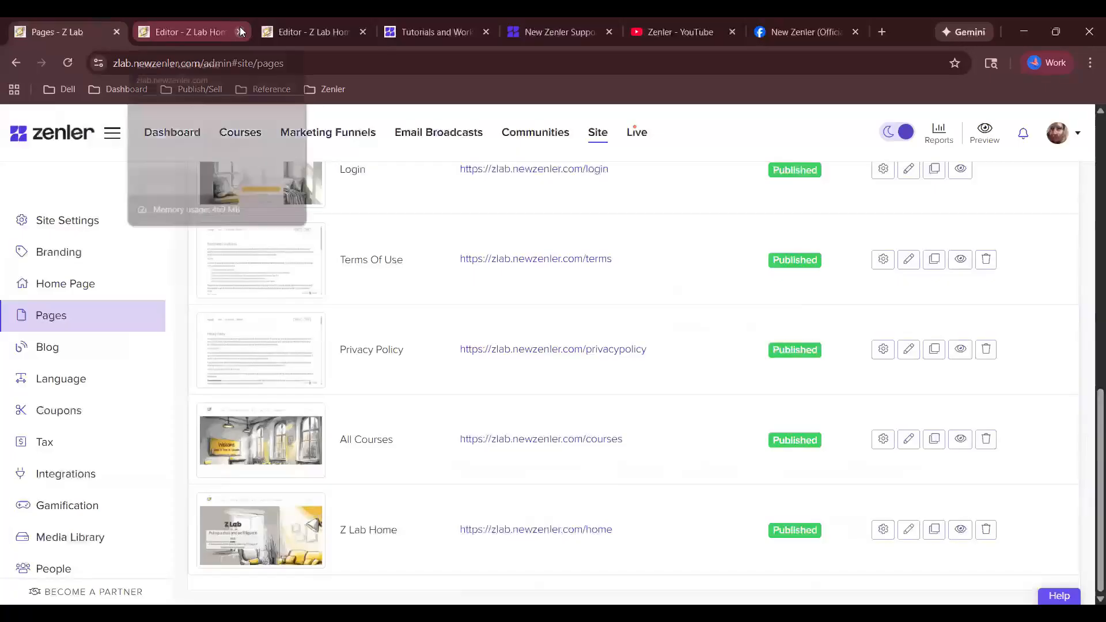
left_click(240, 32)
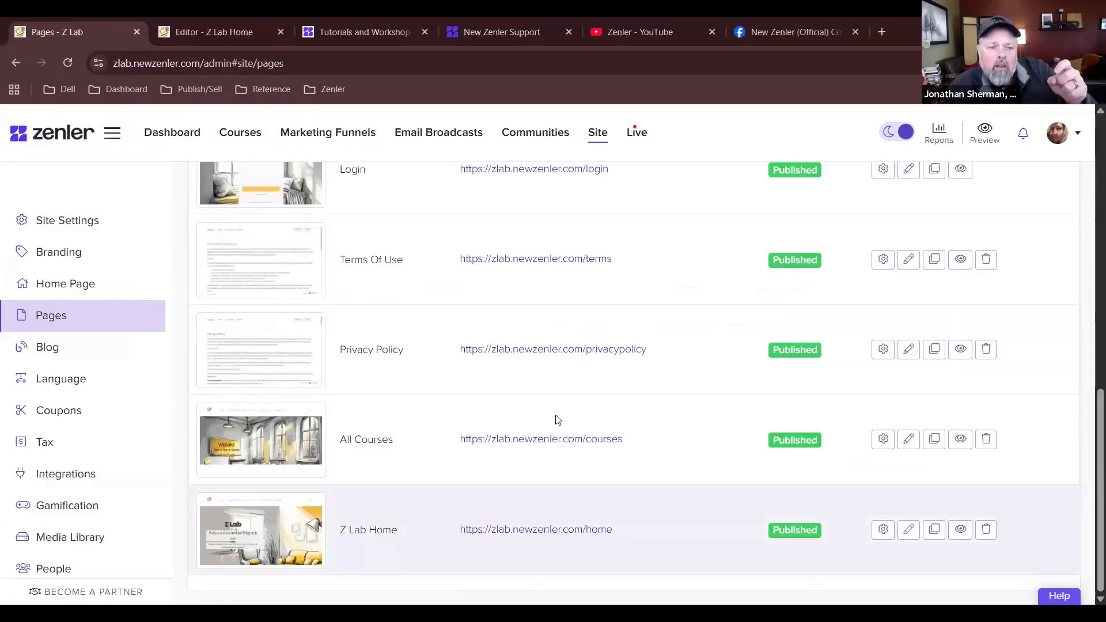
left_click(212, 32)
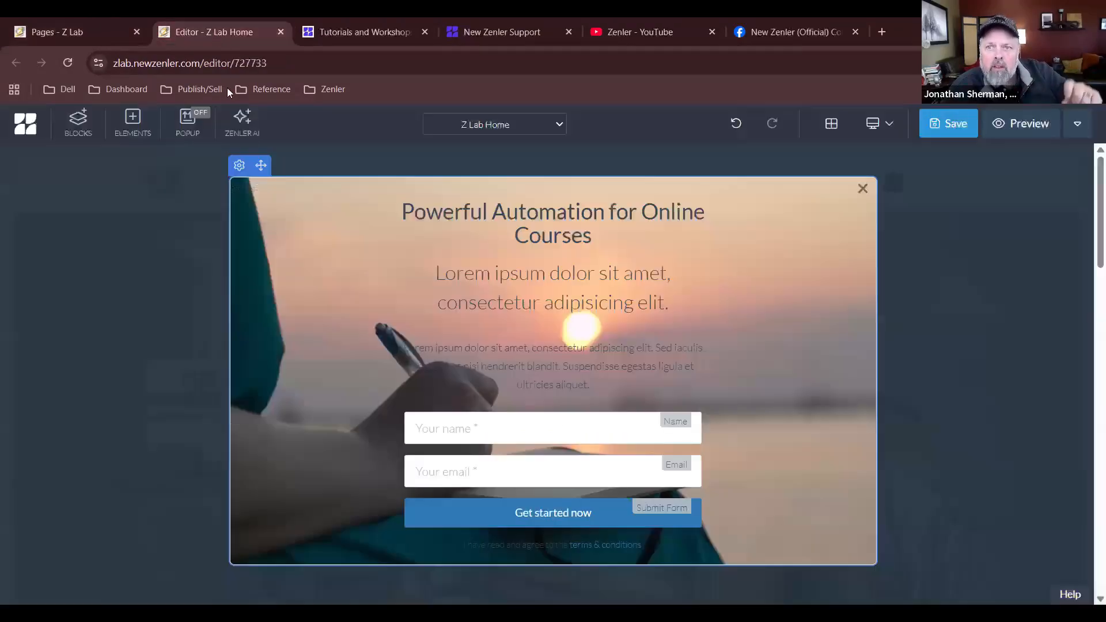
left_click(864, 192)
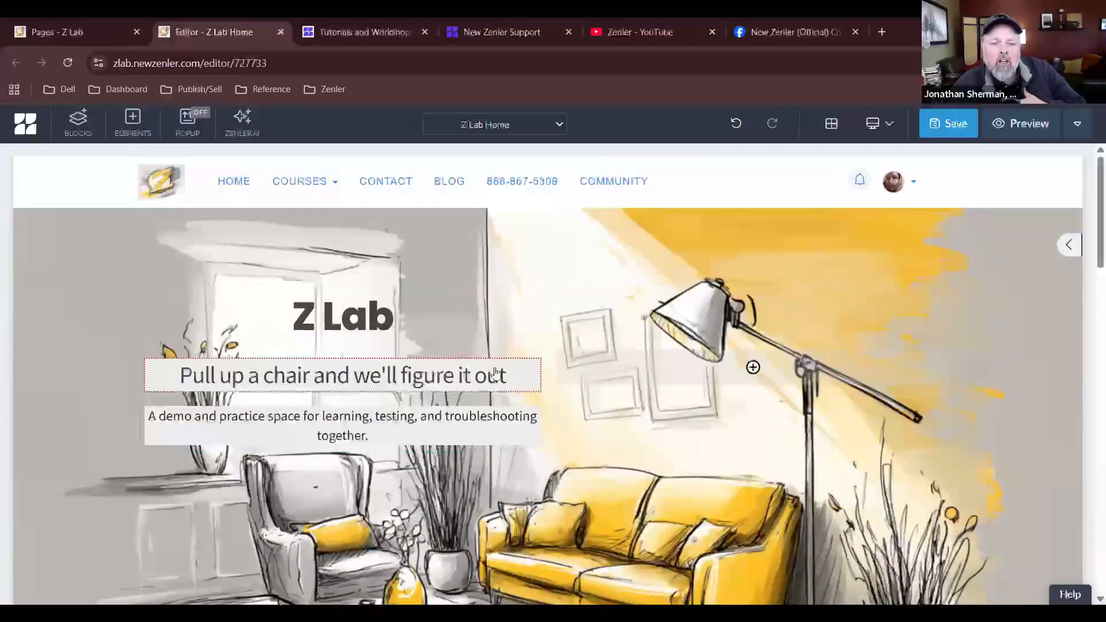
- Shorten the Z Lab hero block by reducing its bottom padding so it ends partway down the background illustration
left_click(499, 374)
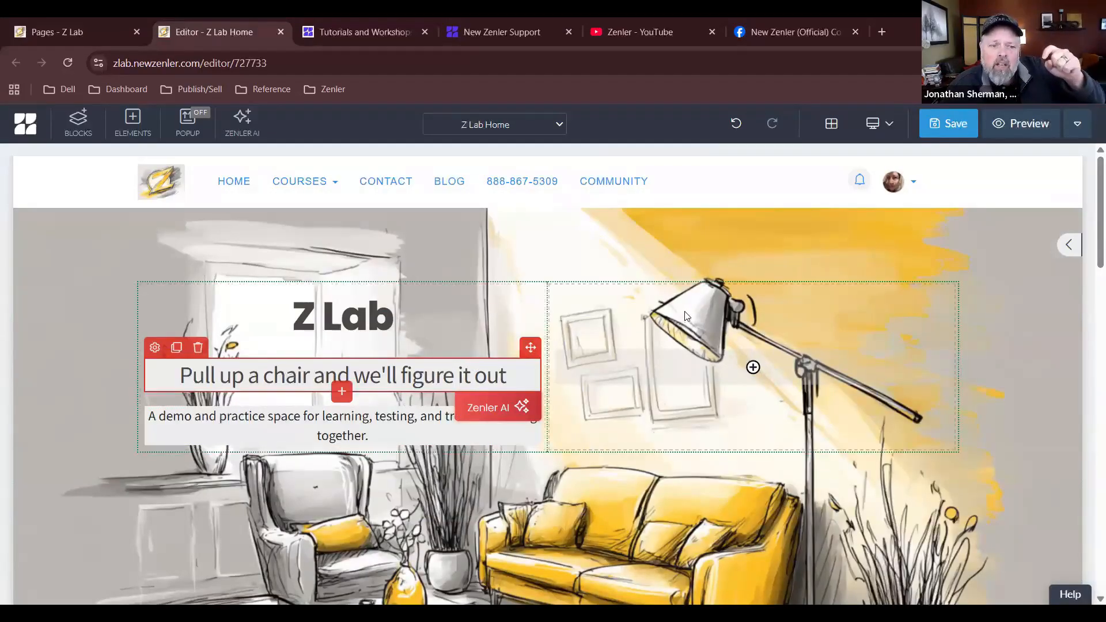
scroll(686, 316, "down", 6)
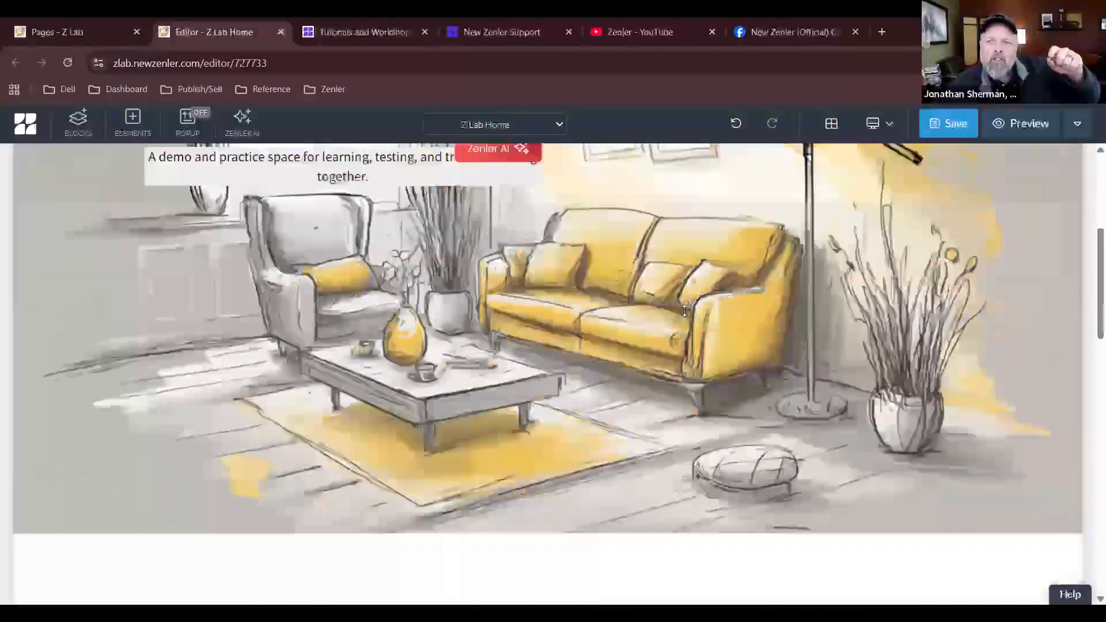
scroll(684, 311, "up", 5)
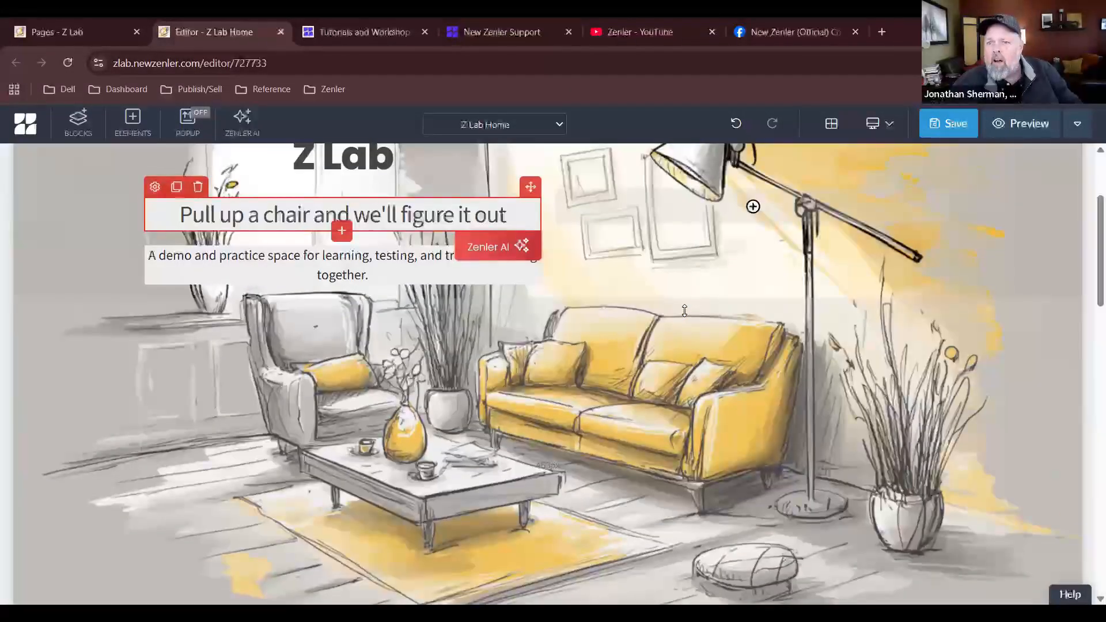
scroll(685, 311, "down", 15)
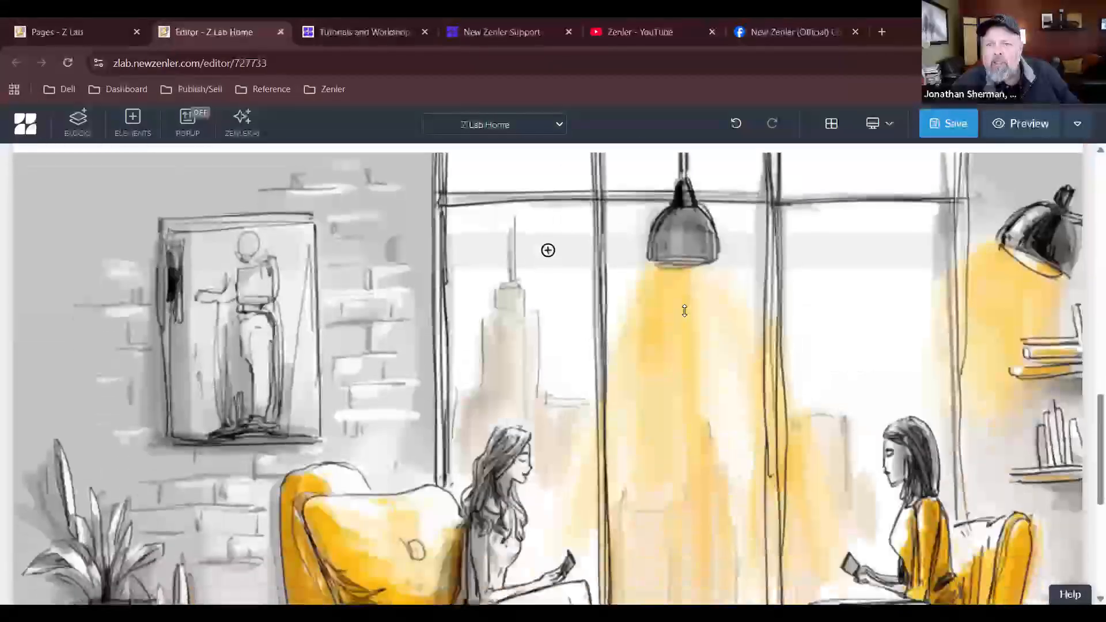
scroll(685, 311, "down", 2)
scroll(684, 311, "up", 10)
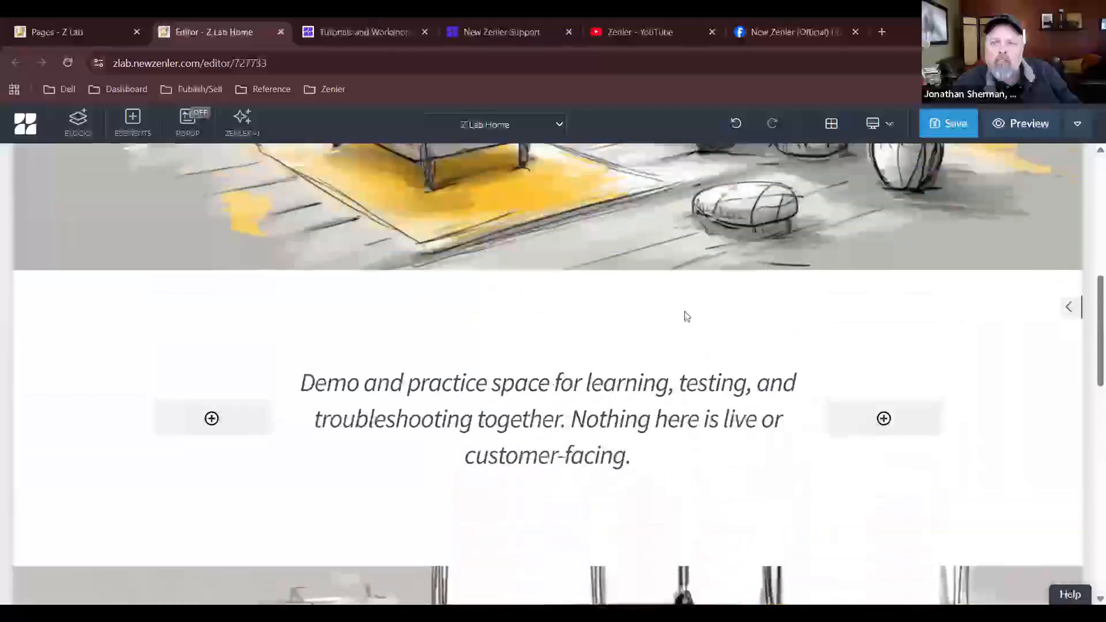
scroll(549, 351, "down", 3)
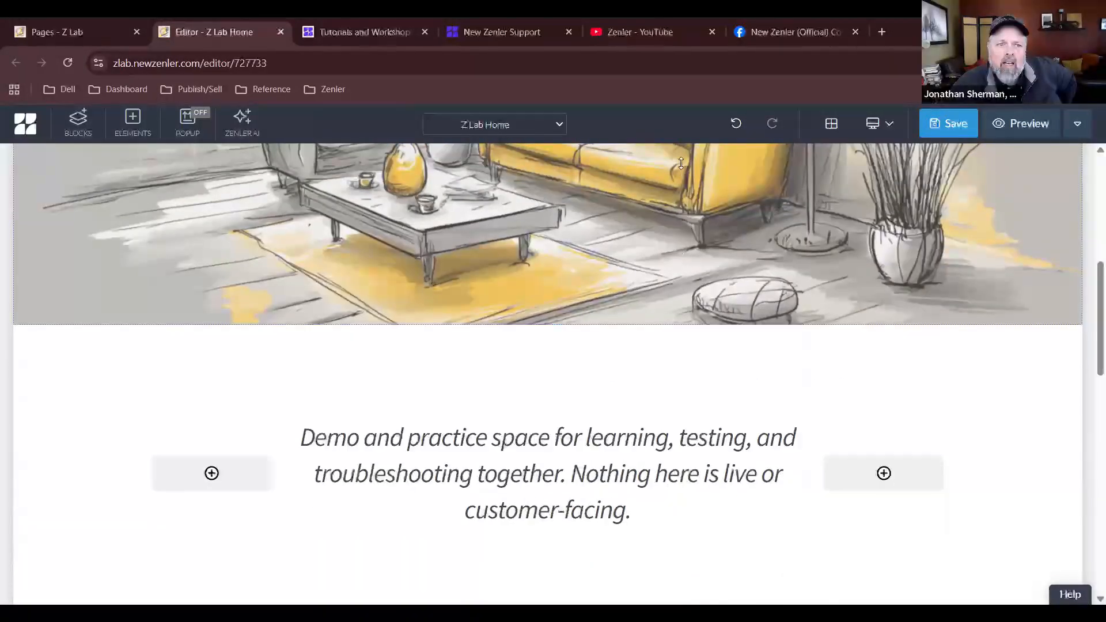
scroll(662, 247, "up", 4)
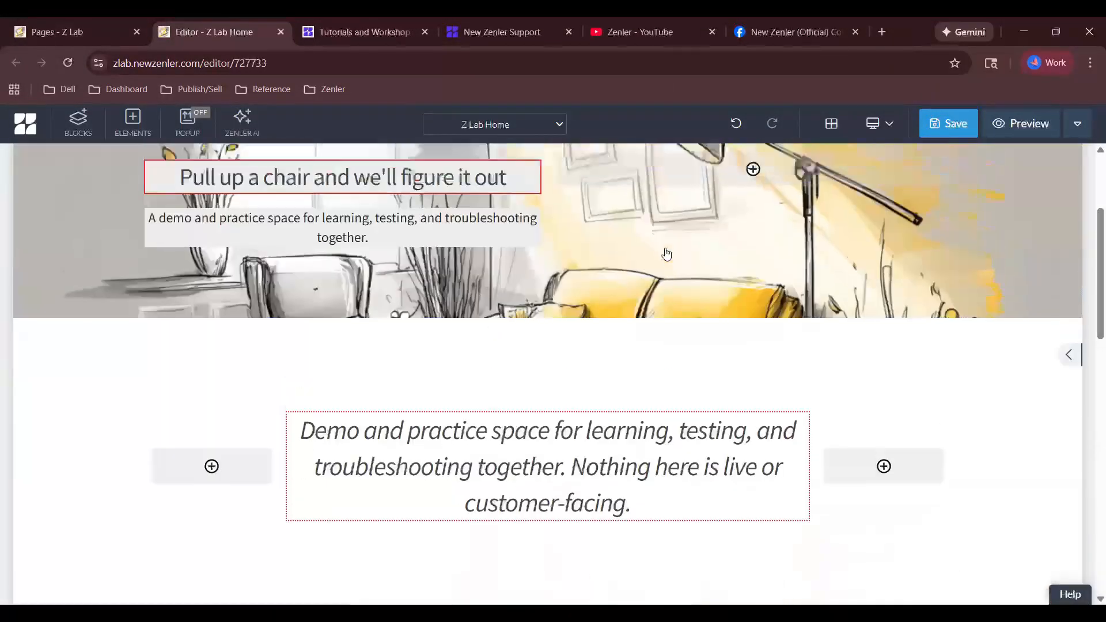
- Move the "Pull up a chair and we'll figure it out" text from the hero block to above the italic paragraph below
left_click(479, 204)
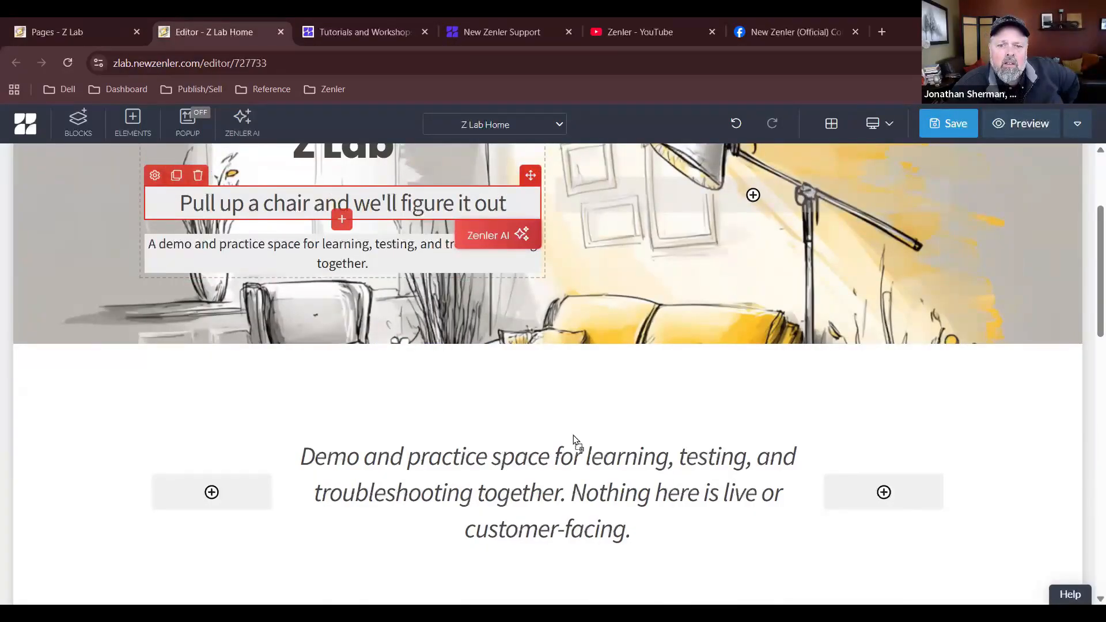
left_click_drag(573, 434, 579, 461)
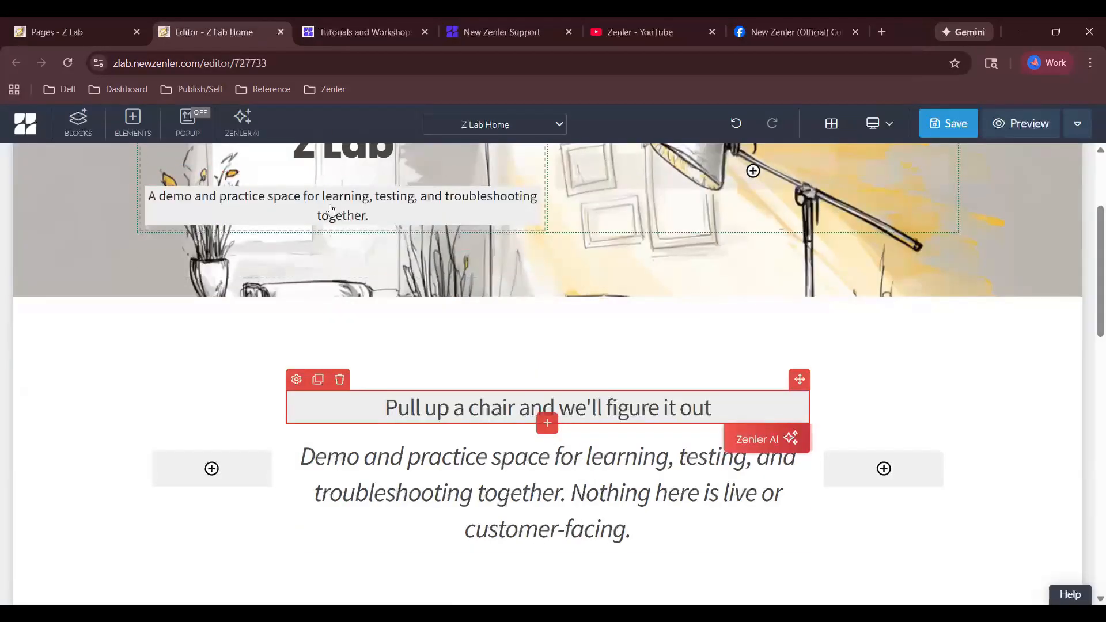
left_click(126, 345)
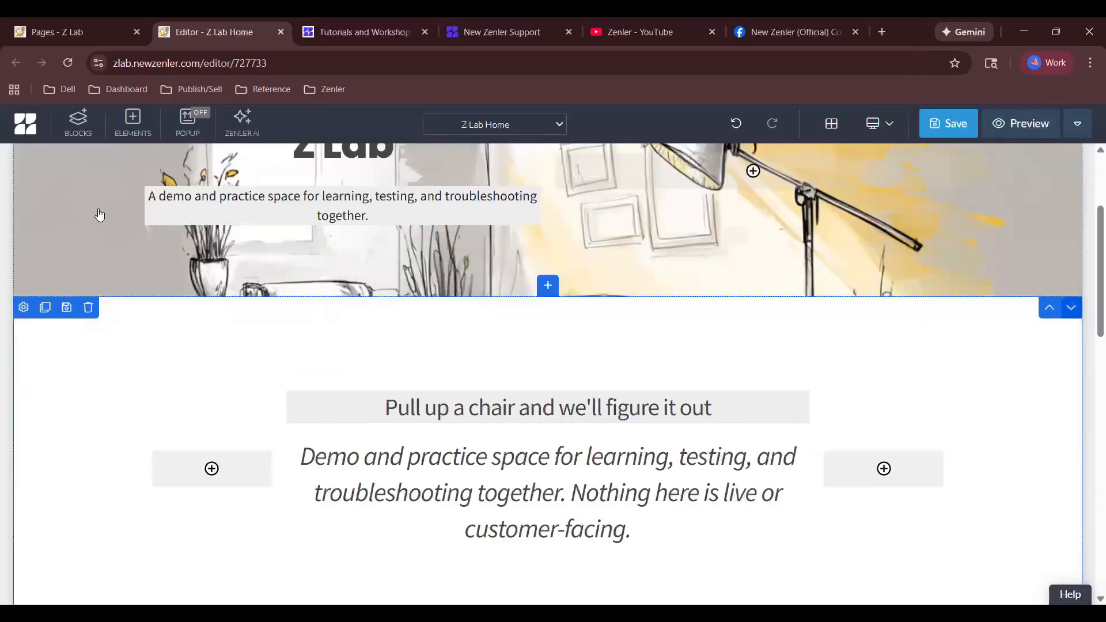
left_click(99, 215)
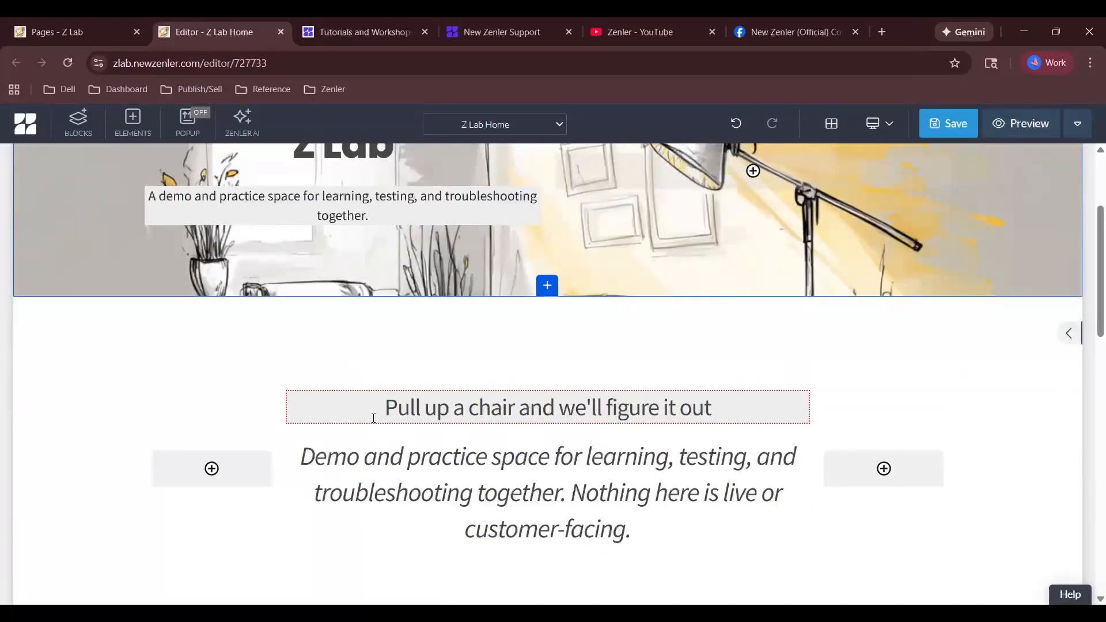
- Move the "Pull up a chair and we'll figure it out" text back under the hero's Z Lab heading and save the page
left_click(373, 419)
scroll(731, 395, "up", 1)
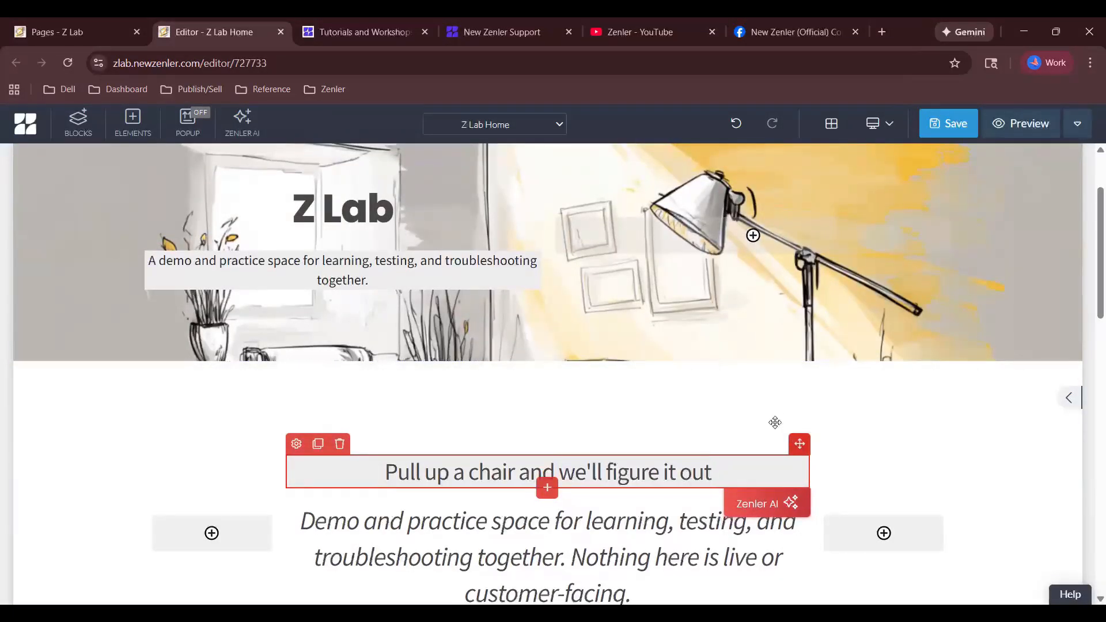
left_click_drag(383, 234, 382, 239)
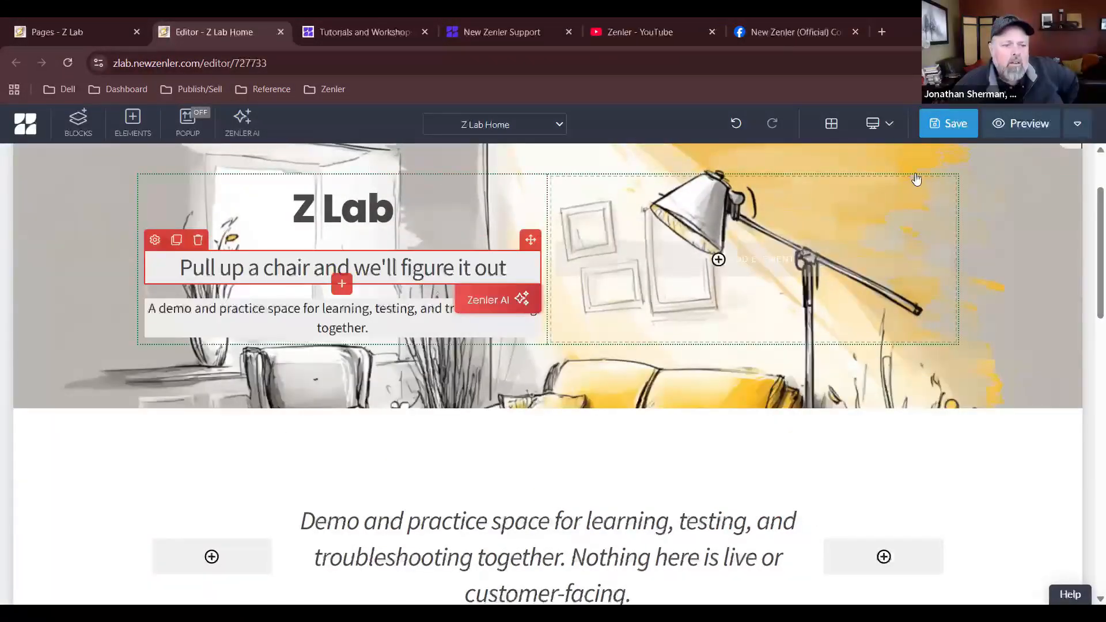
left_click(943, 121)
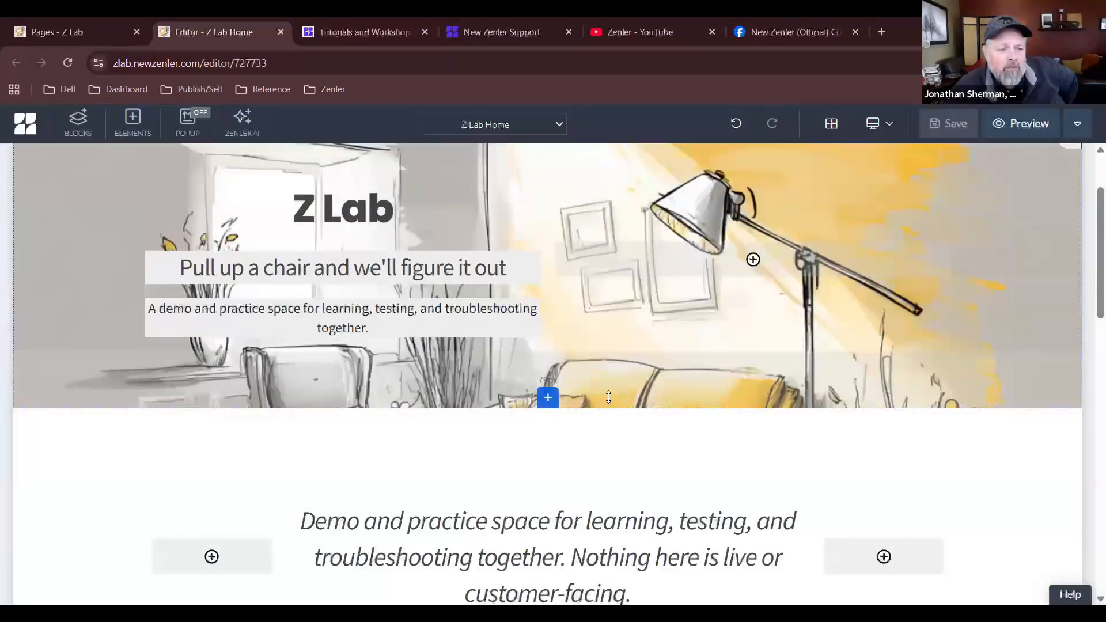
- Make the hero block taller by increasing its bottom padding and save the home page
left_click_drag(608, 398, 635, 514)
scroll(637, 519, "down", 5)
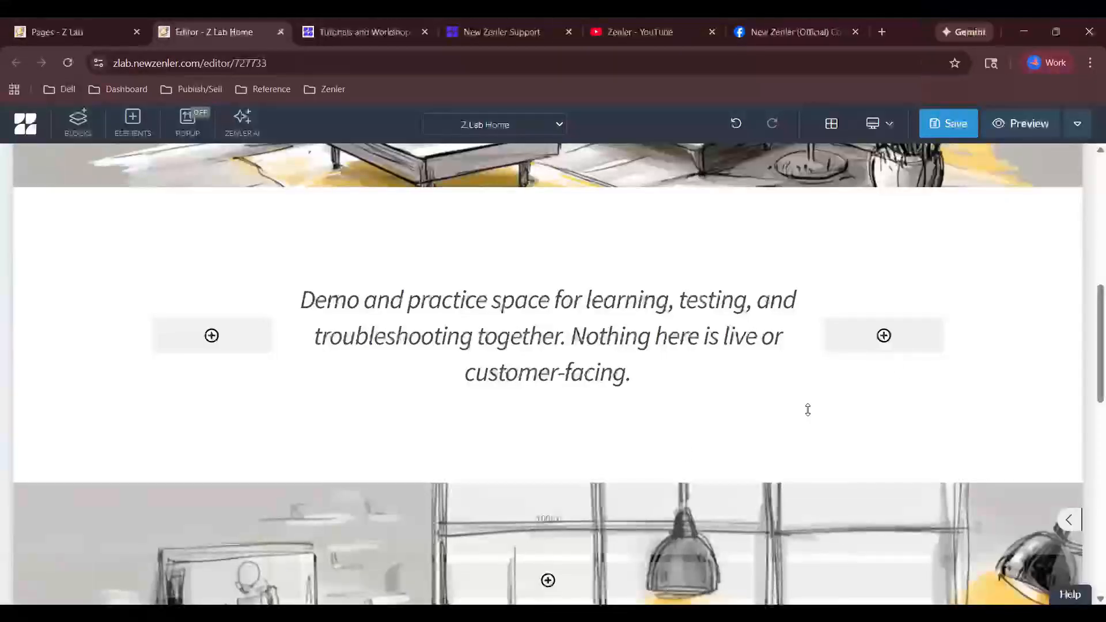
scroll(808, 409, "down", 15)
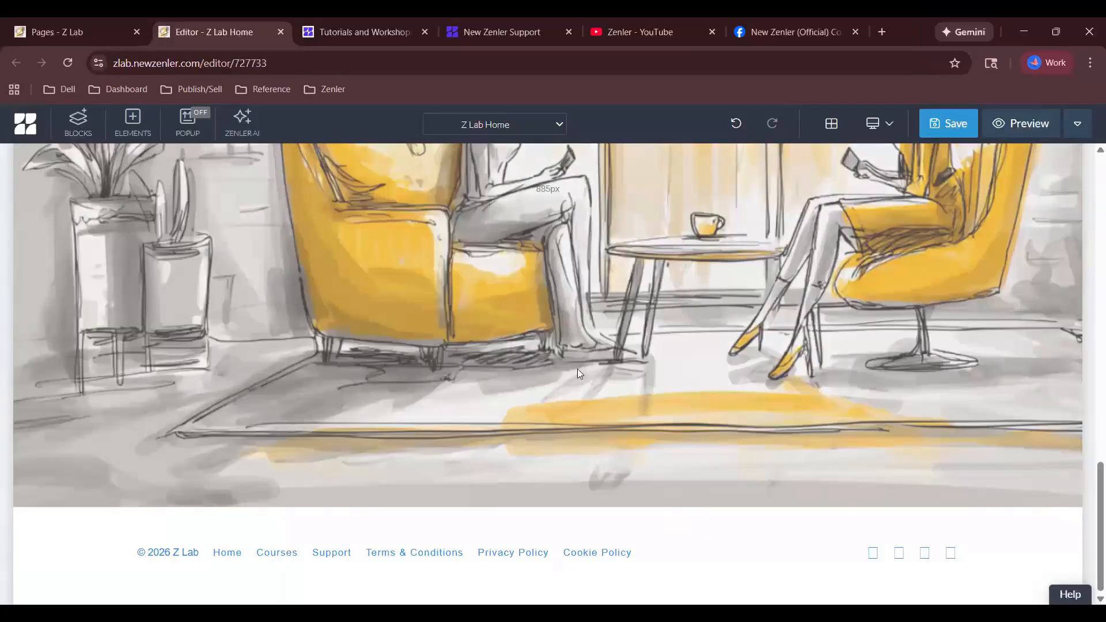
key("ctrl+s")
scroll(578, 369, "up", 15)
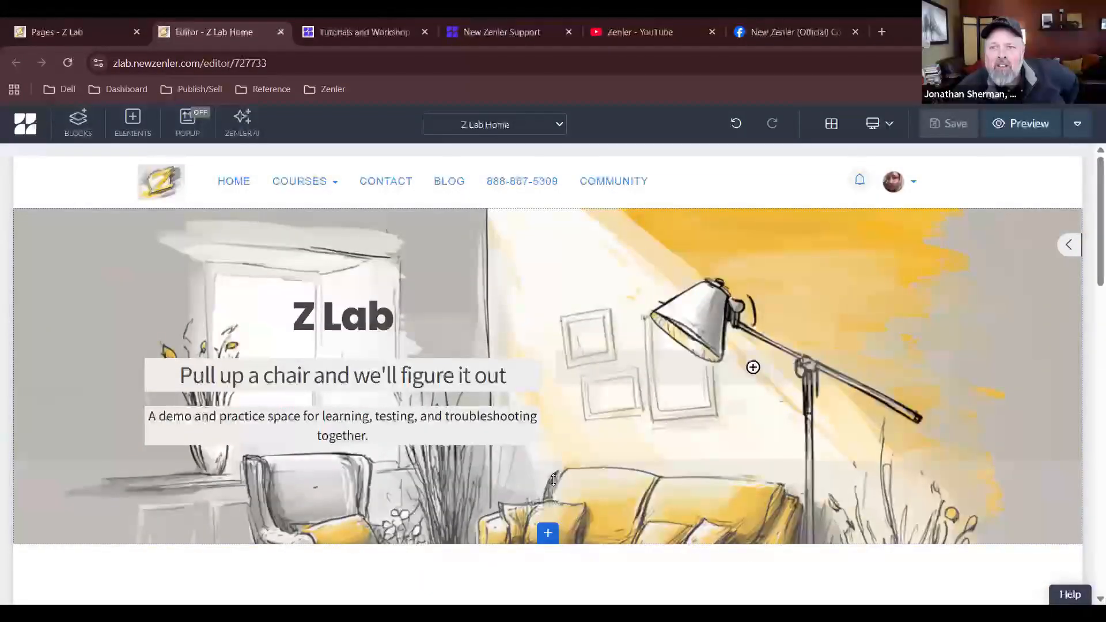
- Extend the hero block down to the illustration's coffee table, save the page and close its editor
left_click_drag(553, 479, 548, 573)
scroll(548, 573, "down", 5)
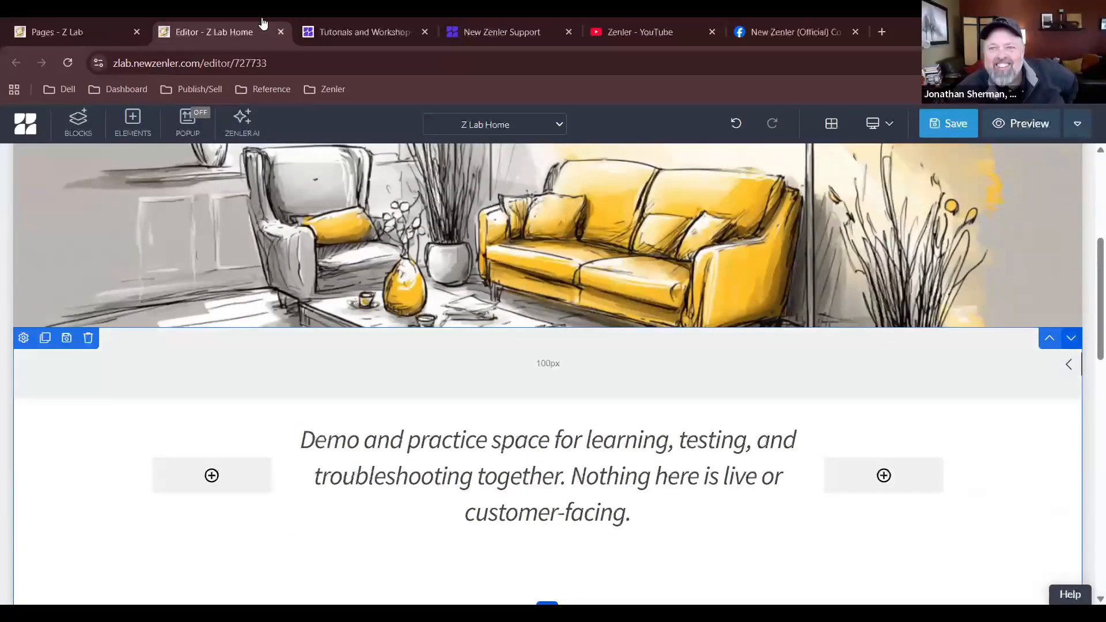
key("ctrl+s")
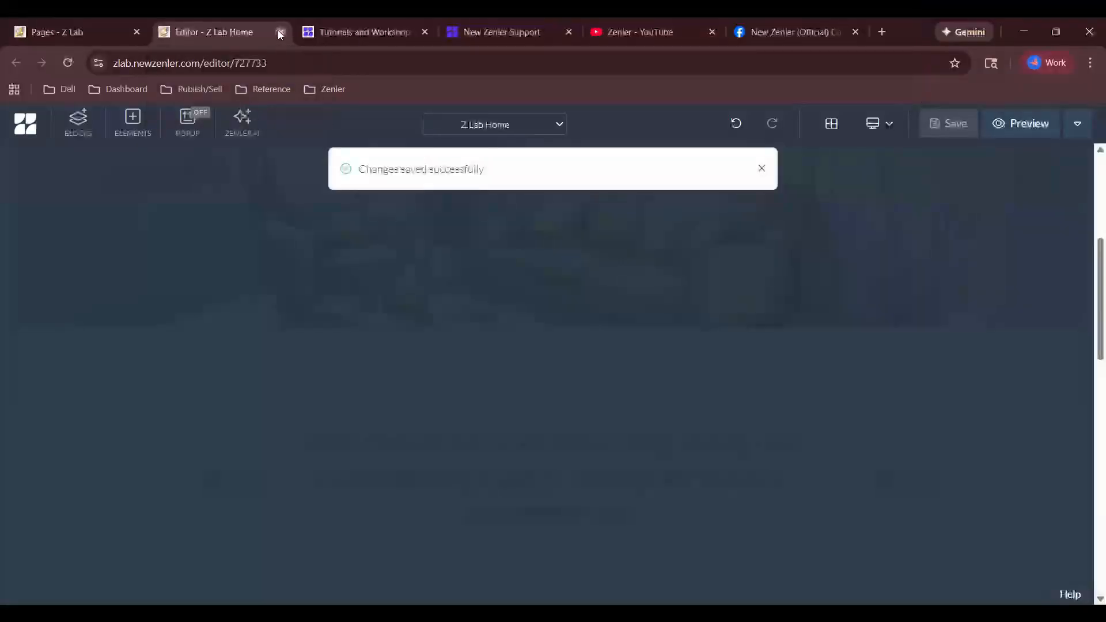
left_click(280, 32)
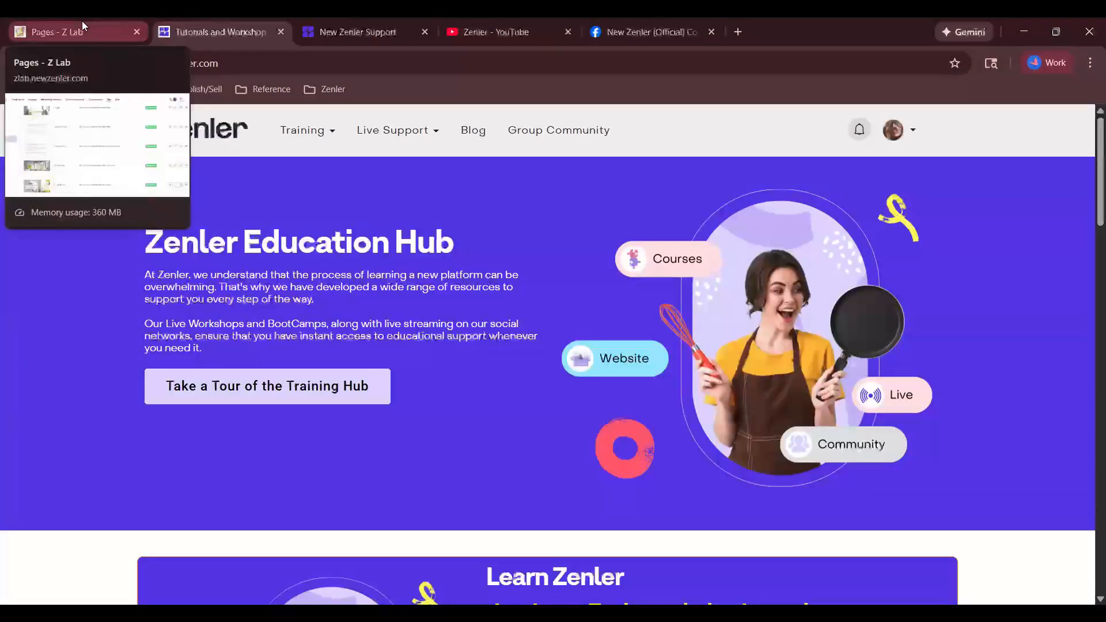
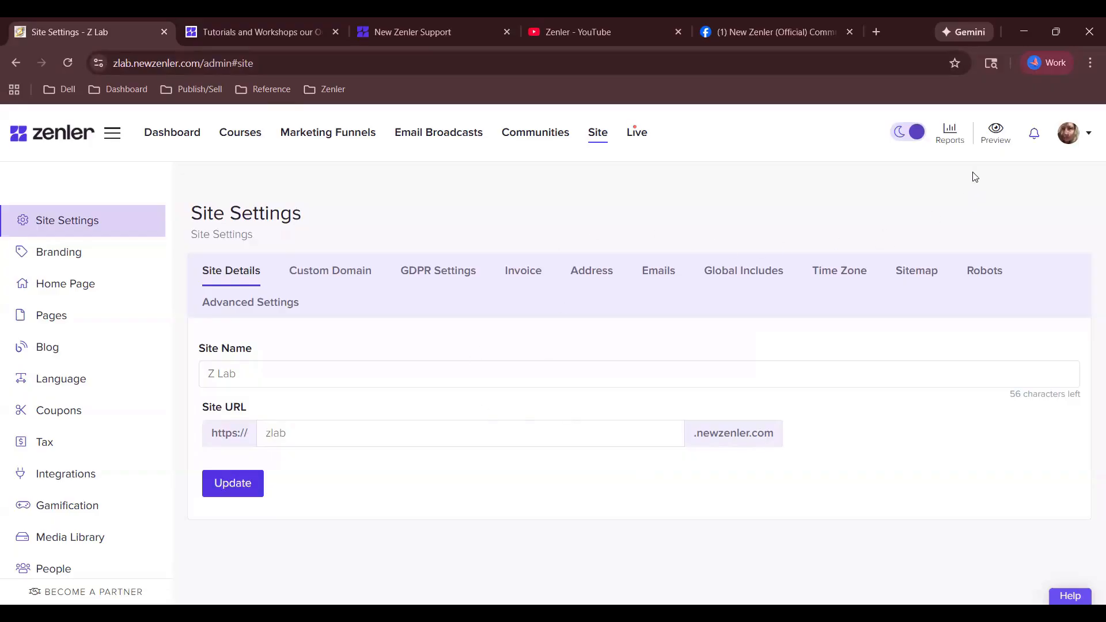
- Preview the live Z Lab site and select its web address
left_click(997, 130)
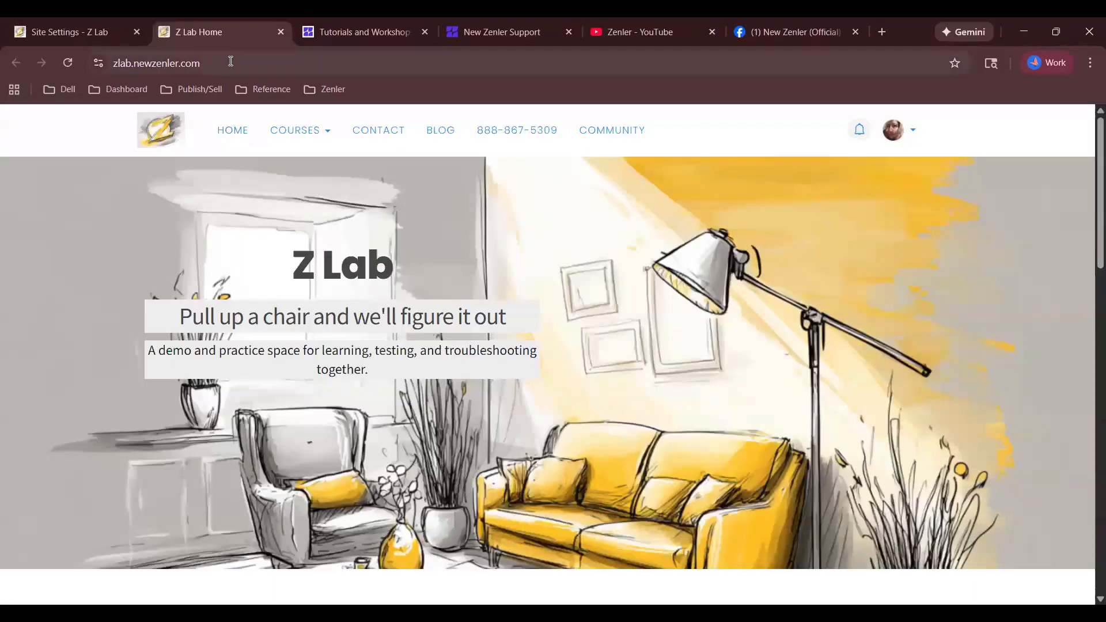
left_click(231, 61)
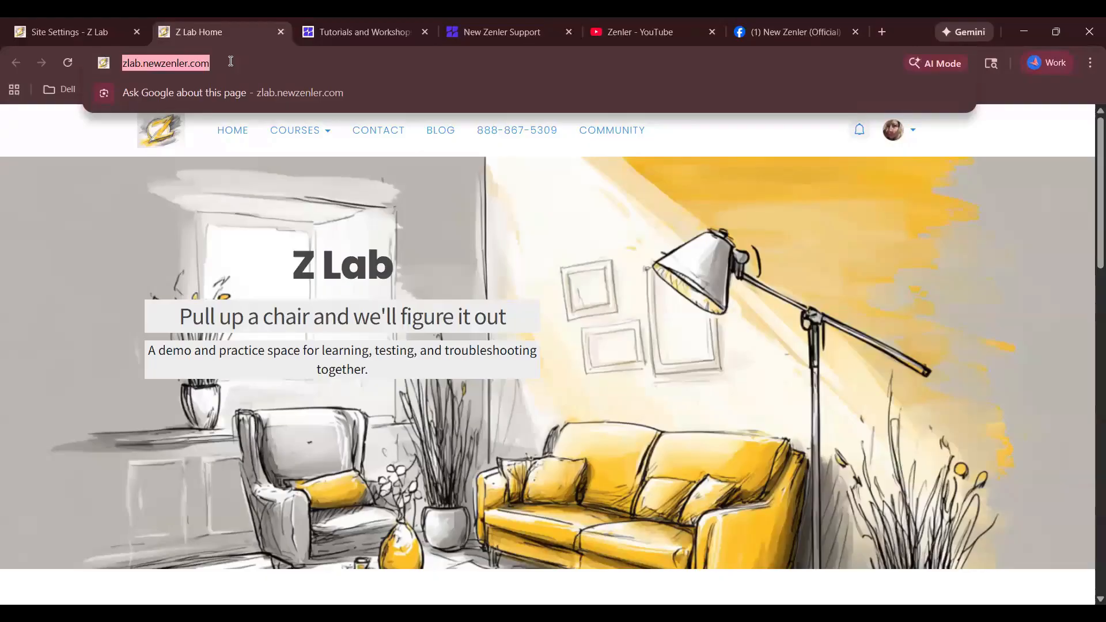
- Return to the site's admin area and open the Courses section
left_click(82, 19)
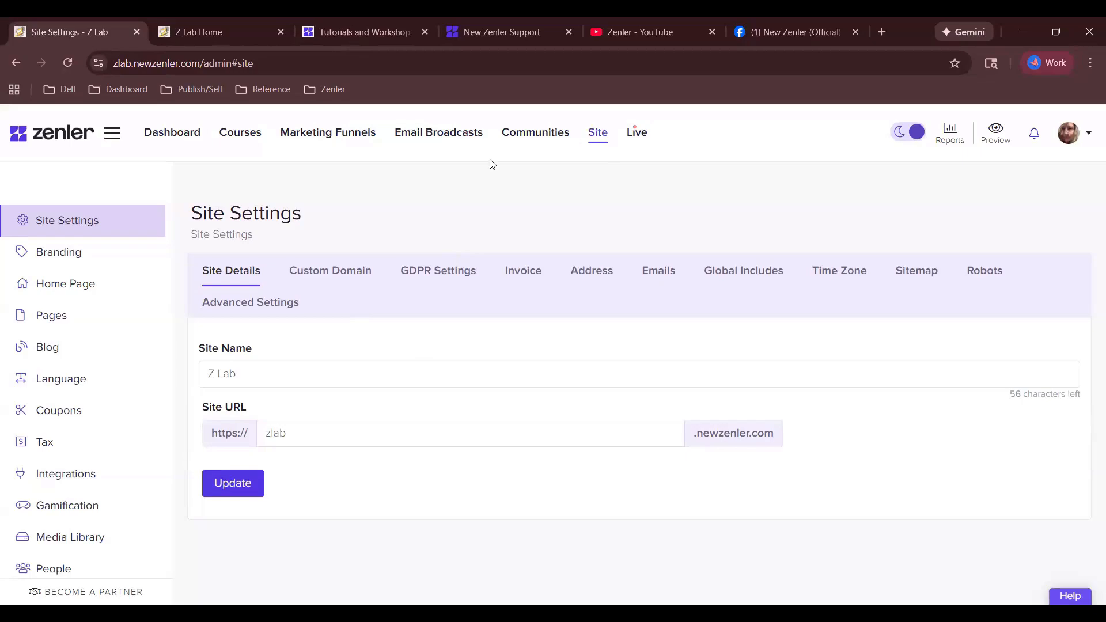
left_click(243, 134)
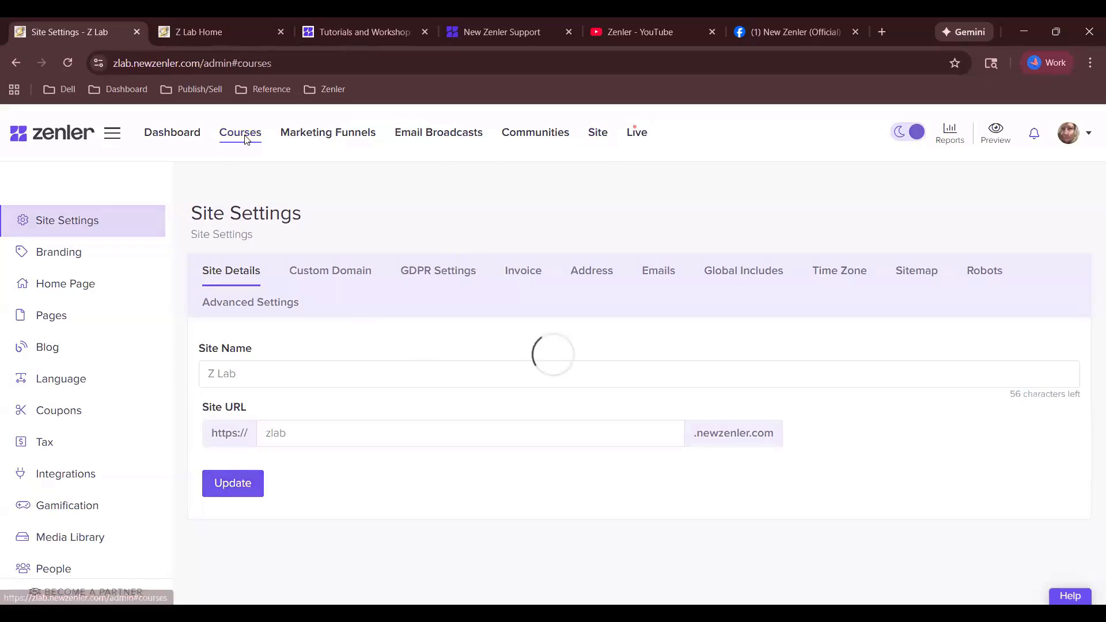
- Open the pricing plans of the sample course "Creating a Course: From Idea to Structure"
scroll(556, 309, "down", 2)
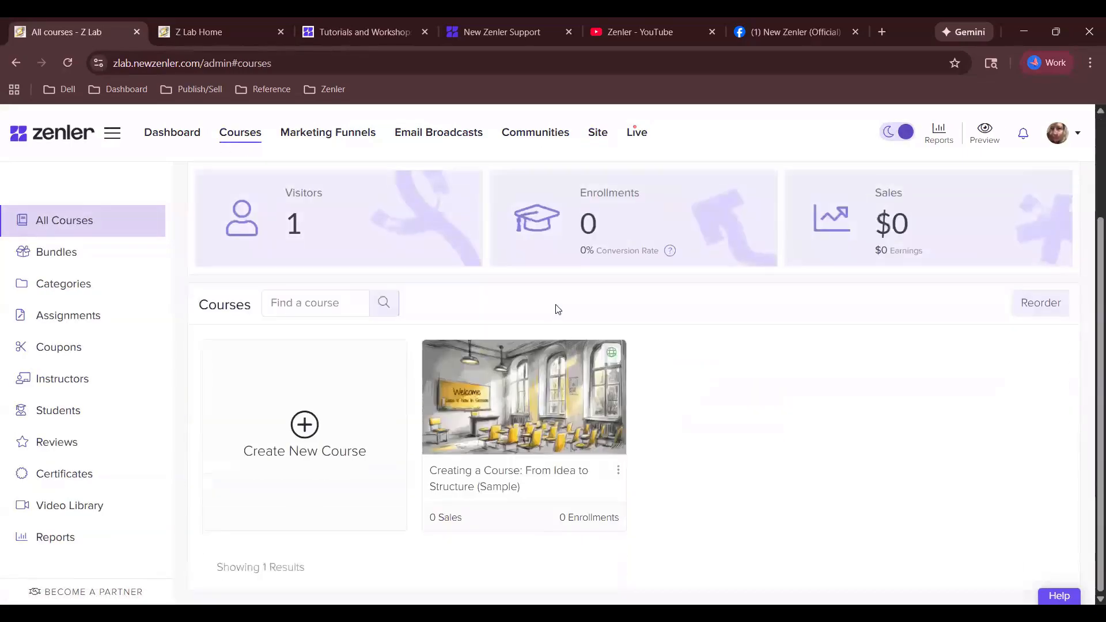
left_click(580, 393)
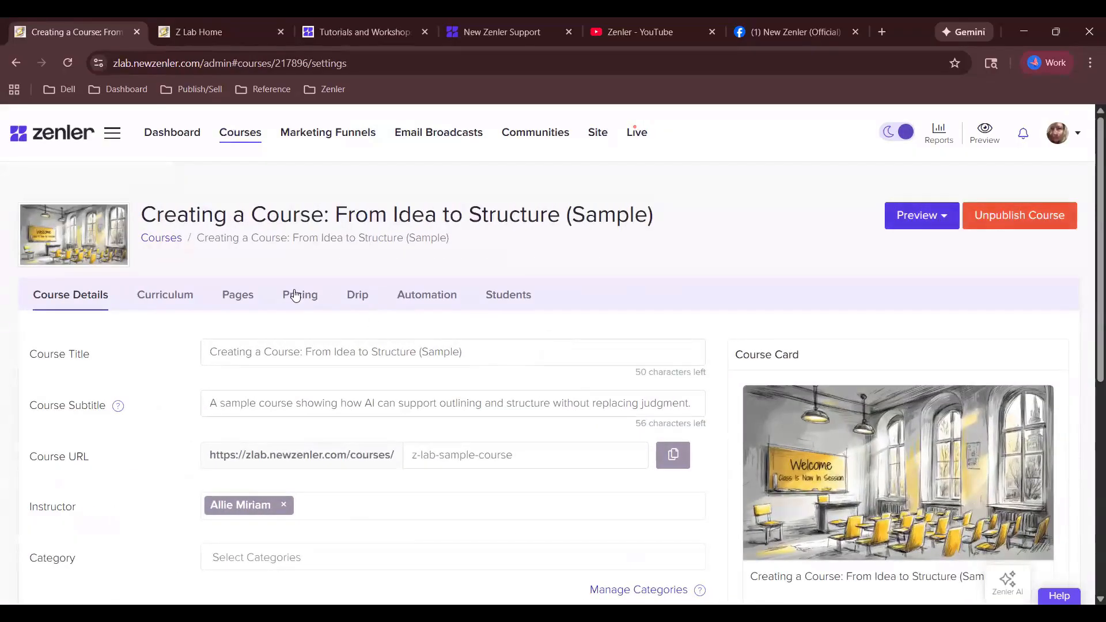
left_click(294, 295)
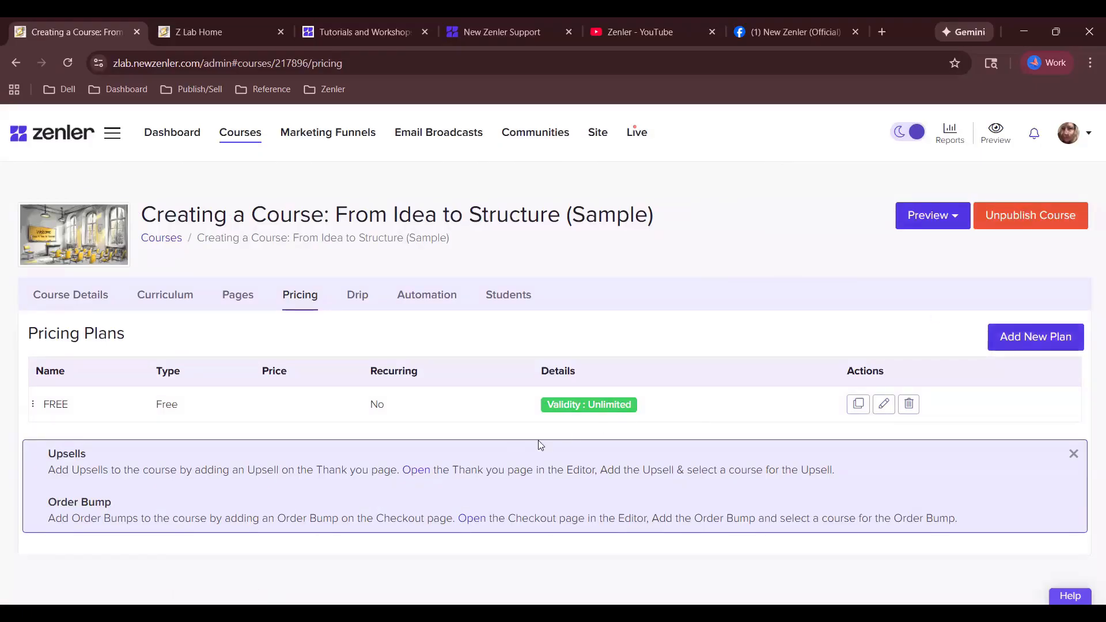
- Start a new pricing plan for the course with the Payment Plan type
left_click(1025, 340)
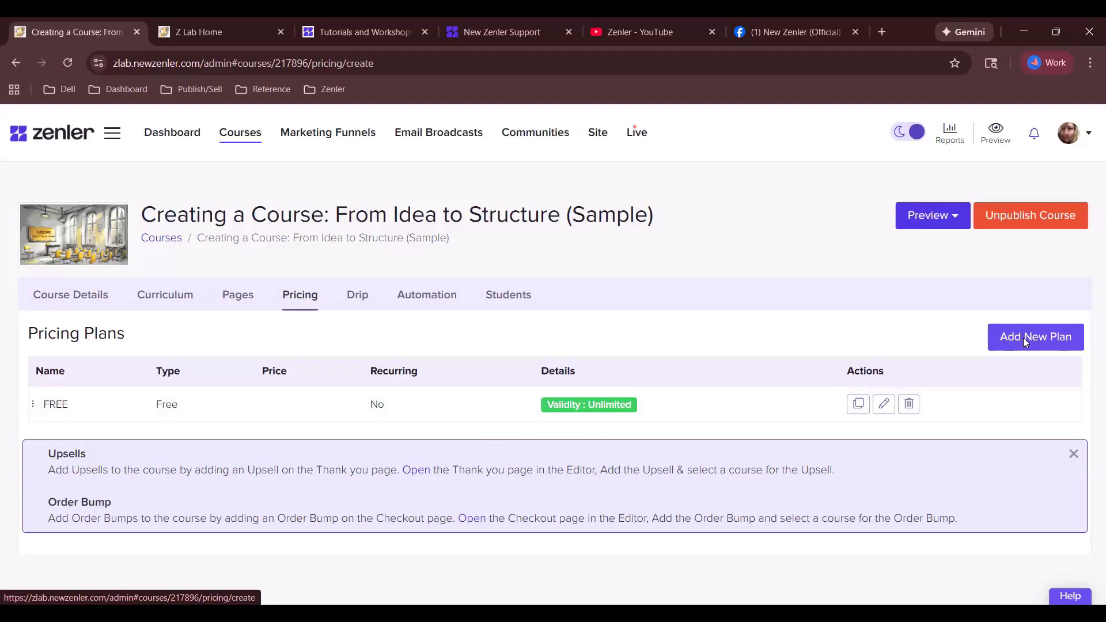
scroll(1024, 344, "down", 3)
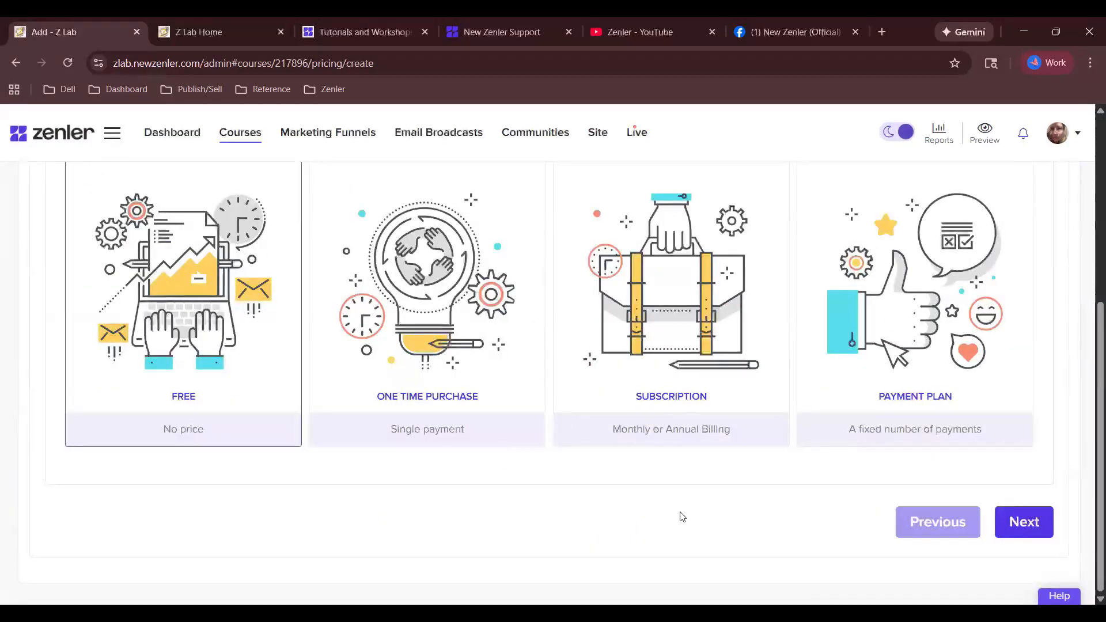
left_click(985, 328)
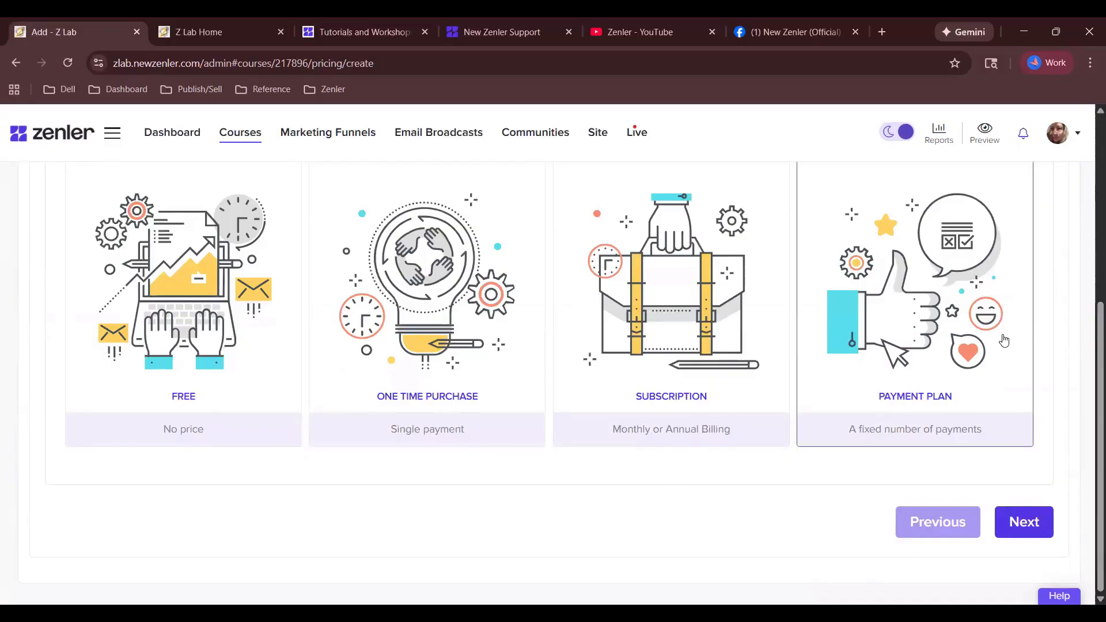
left_click(1034, 522)
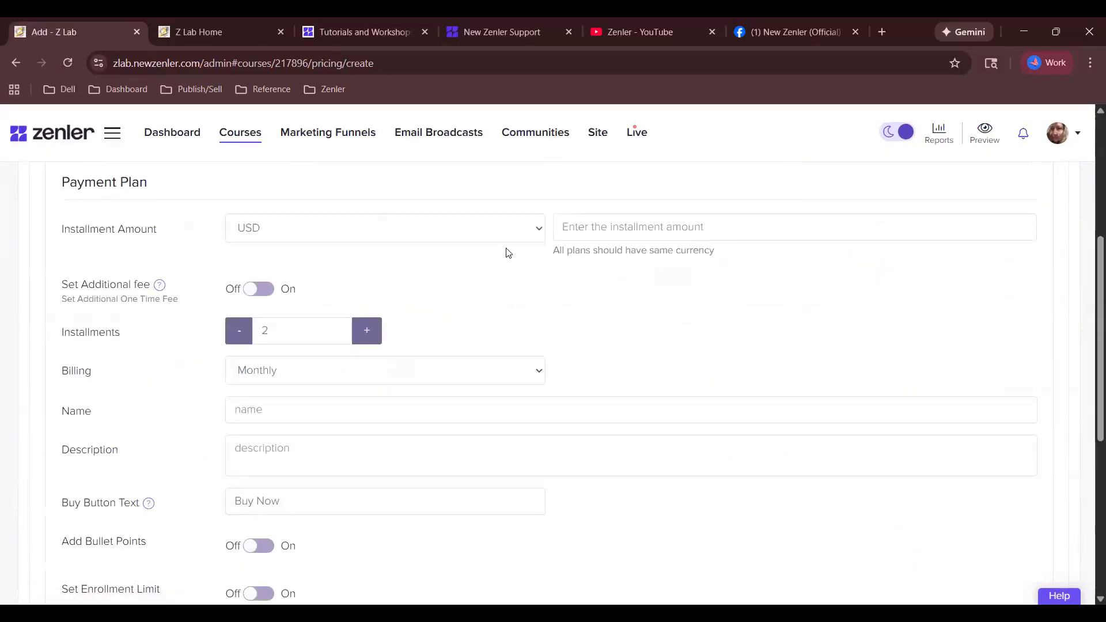
- Set the payment plan to 3 monthly installments of 79 USD and try to finish it without a name
left_click(672, 228)
type("79")
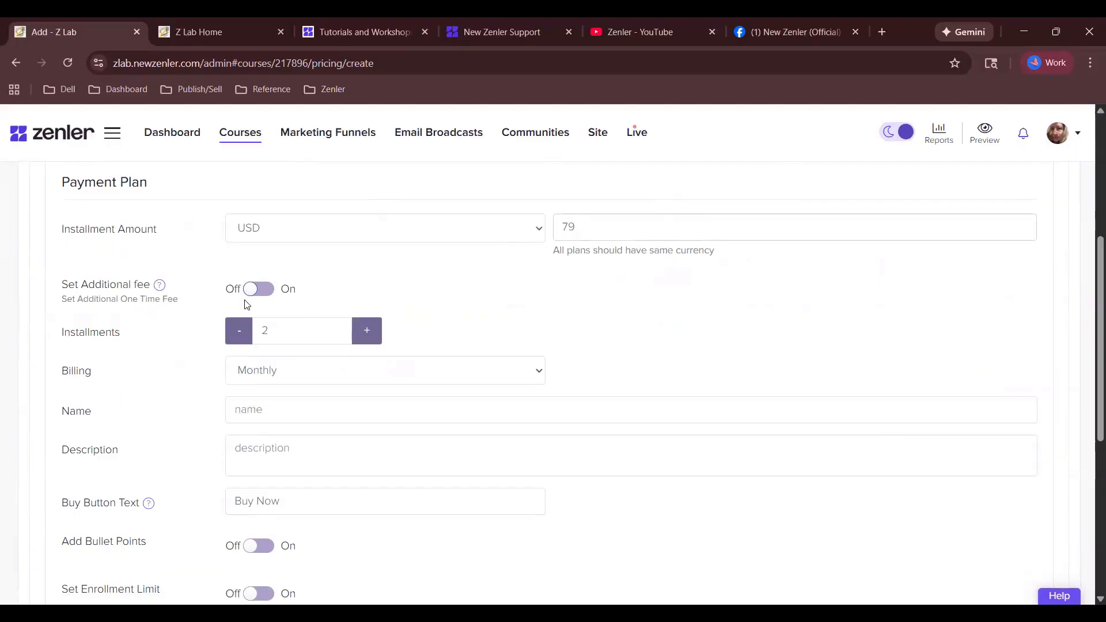
scroll(567, 353, "down", 2)
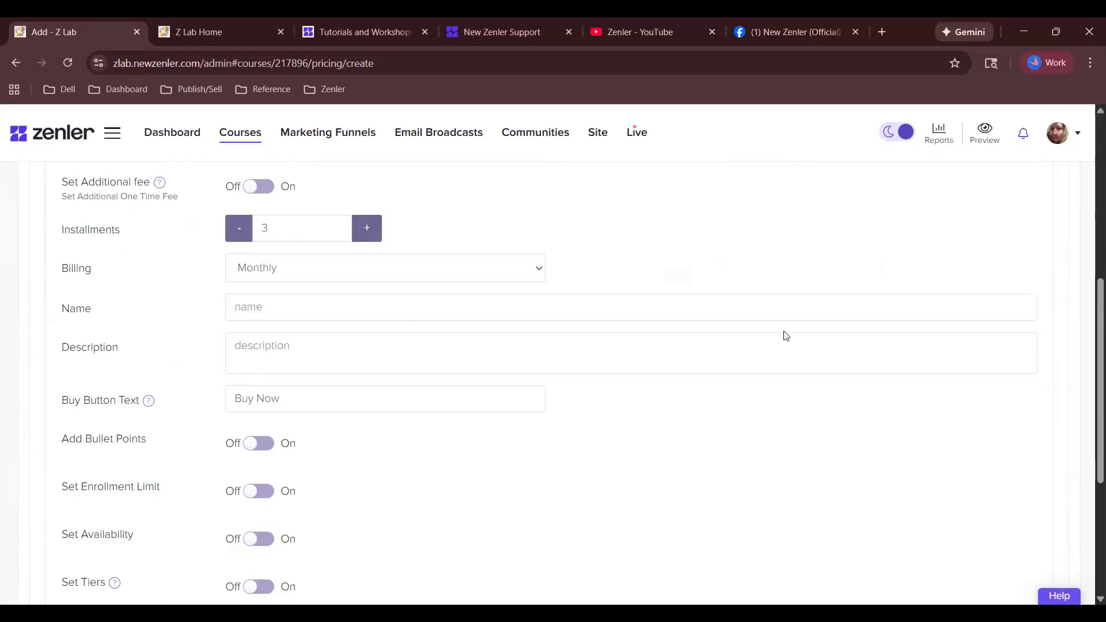
scroll(784, 334, "down", 1)
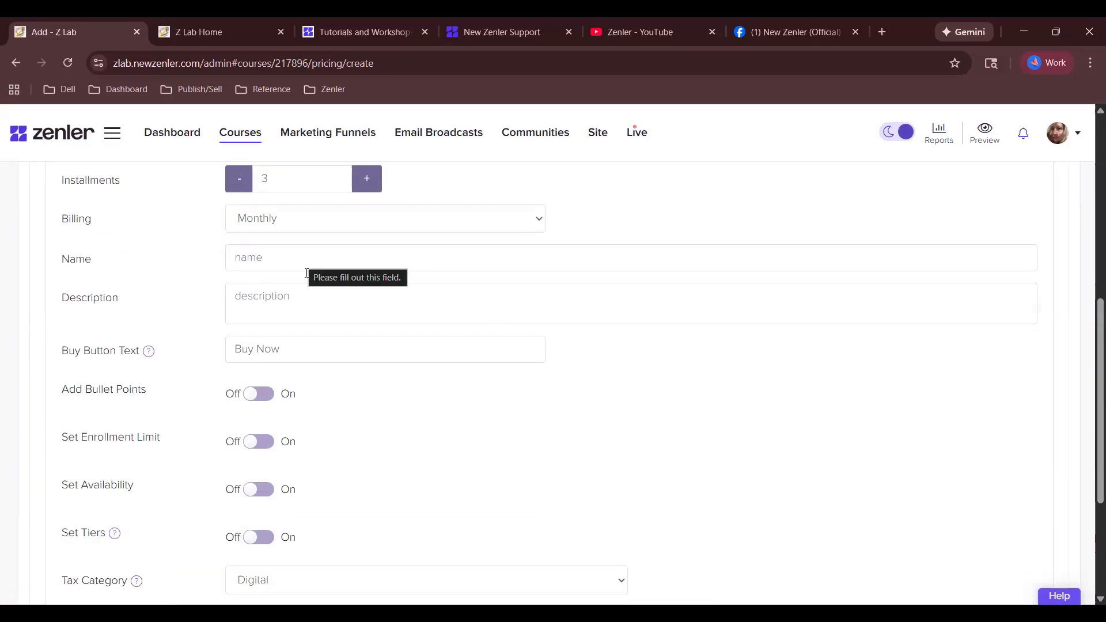
scroll(403, 464, "down", 4)
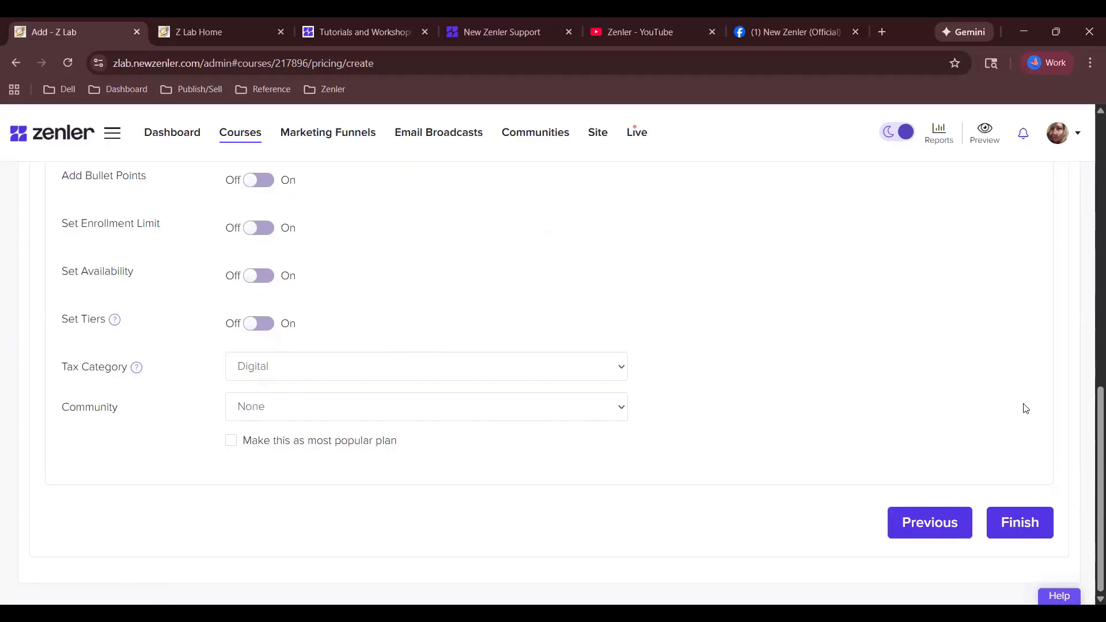
left_click(1018, 525)
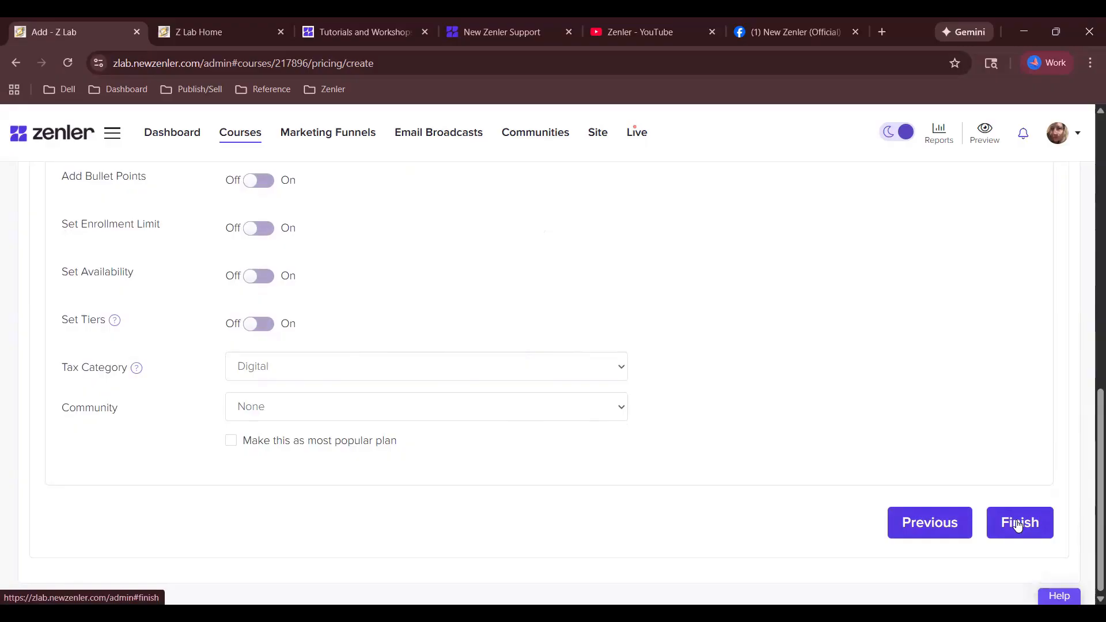
- Name the installment plan "Payment Plan" and finish creating it
scroll(744, 415, "up", 8)
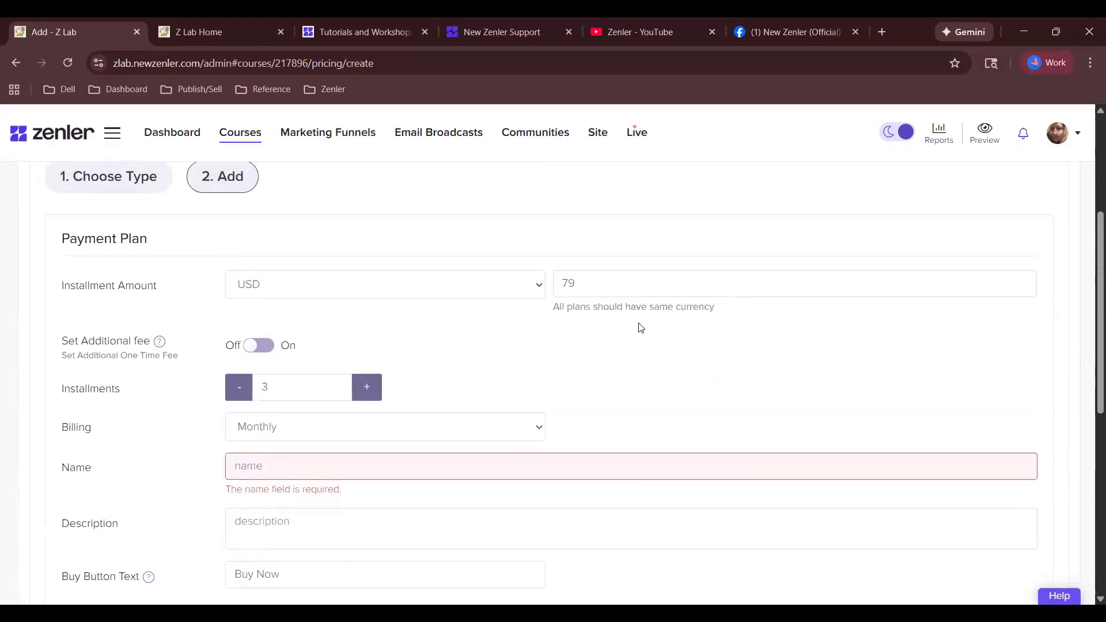
left_click(439, 466)
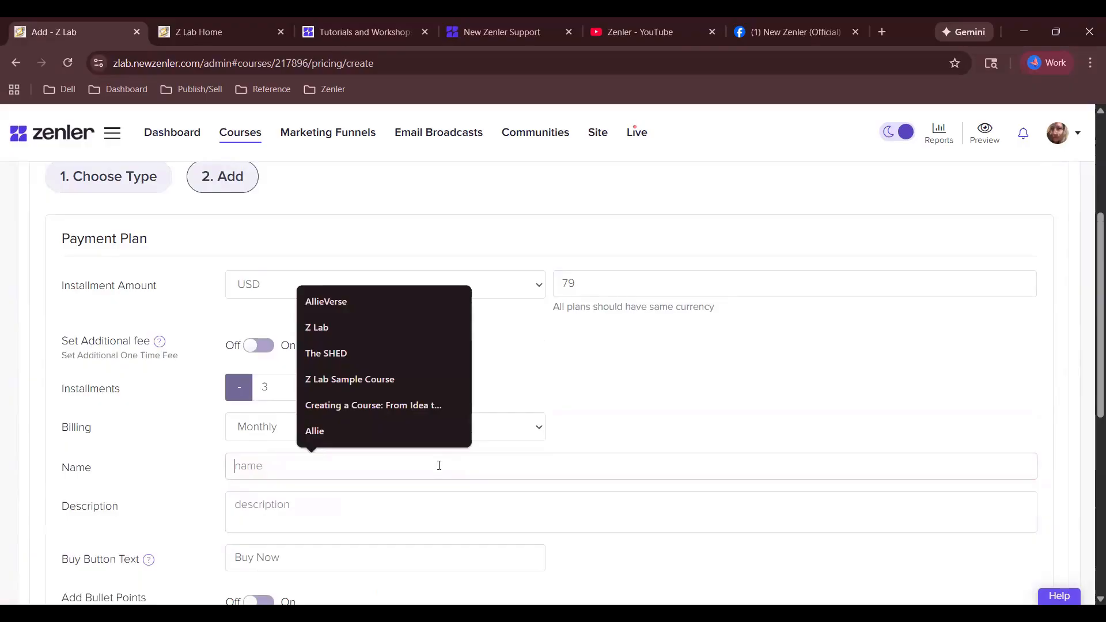
type("Paym")
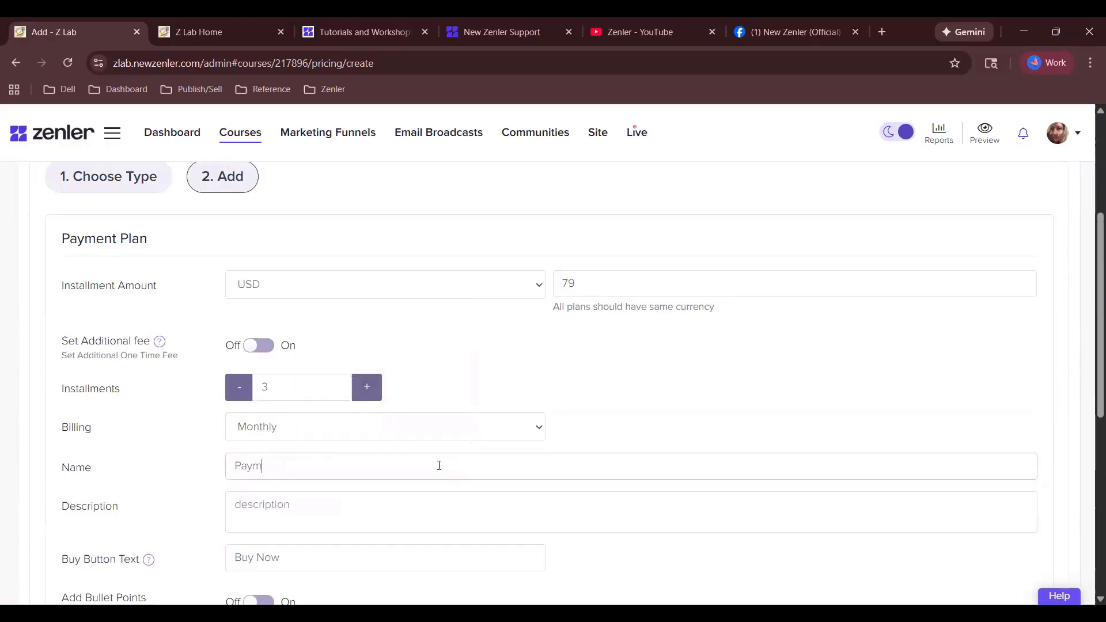
type("ent Plan")
scroll(520, 494, "down", 7)
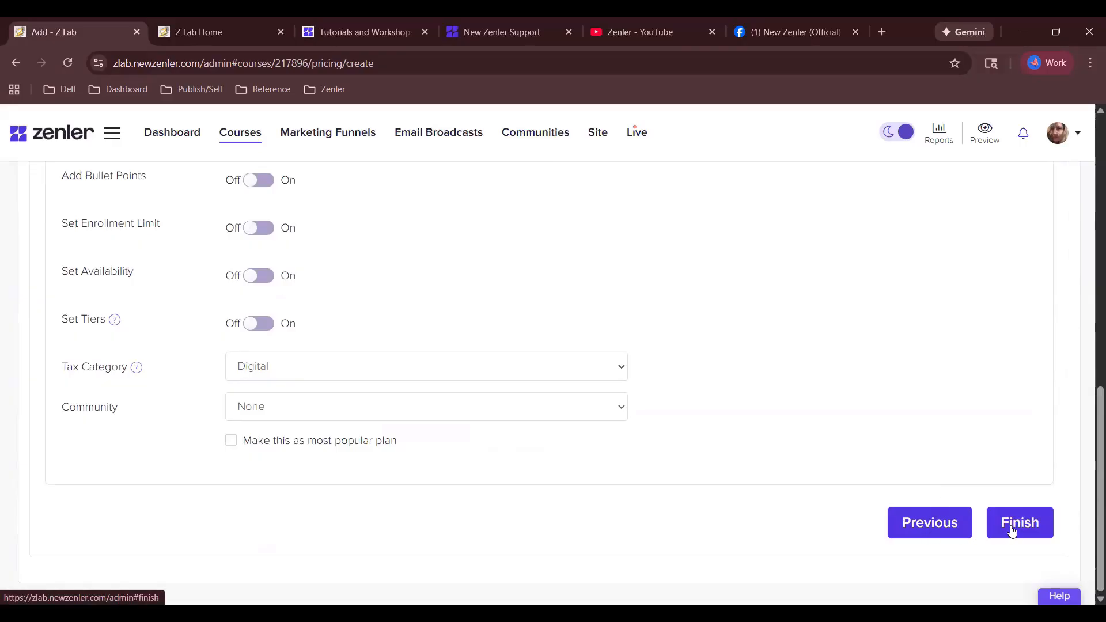
left_click(1013, 527)
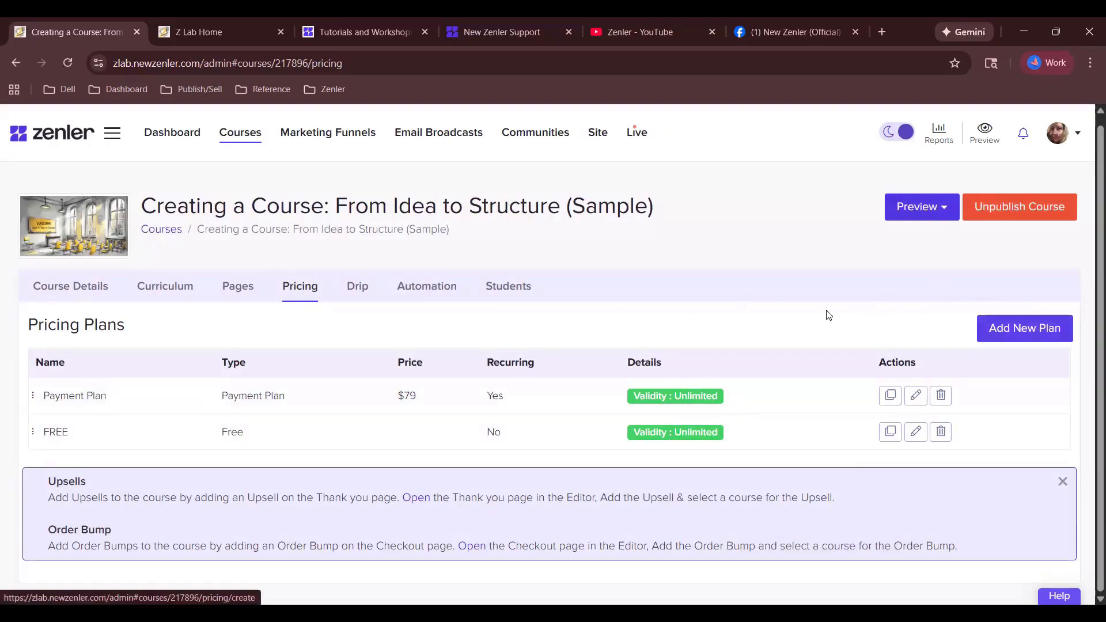
- Start another pricing plan for the course with the One Time Purchase type
left_click(1012, 333)
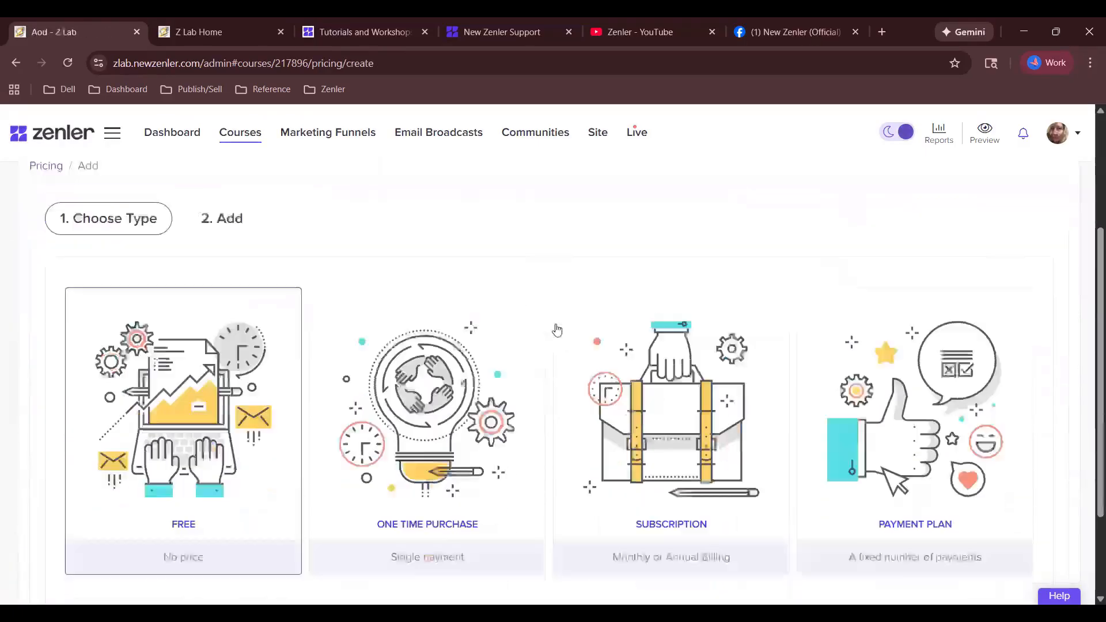
scroll(435, 334, "down", 3)
left_click(435, 335)
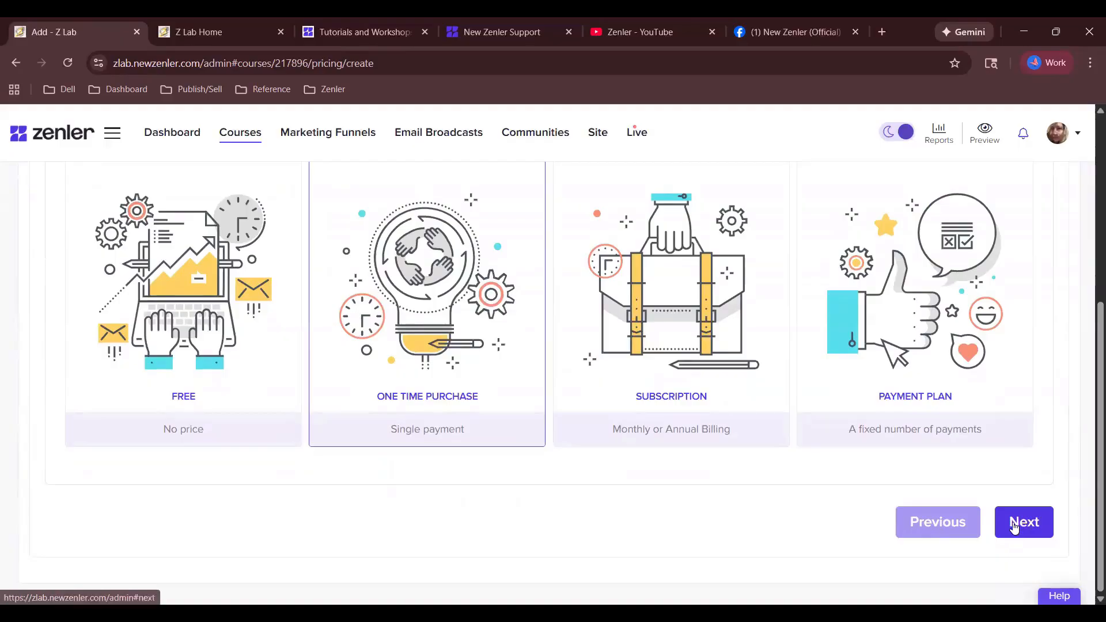
left_click(1015, 527)
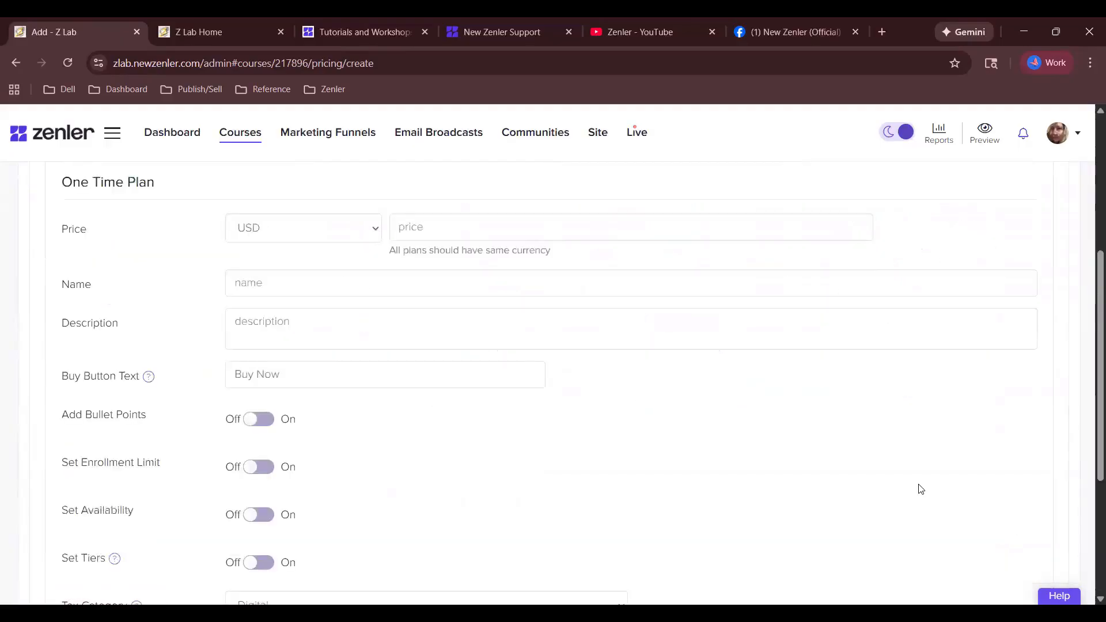
- Price the one-time plan at 300 USD, name it "One Time Payment" and finish creating it
left_click(485, 227)
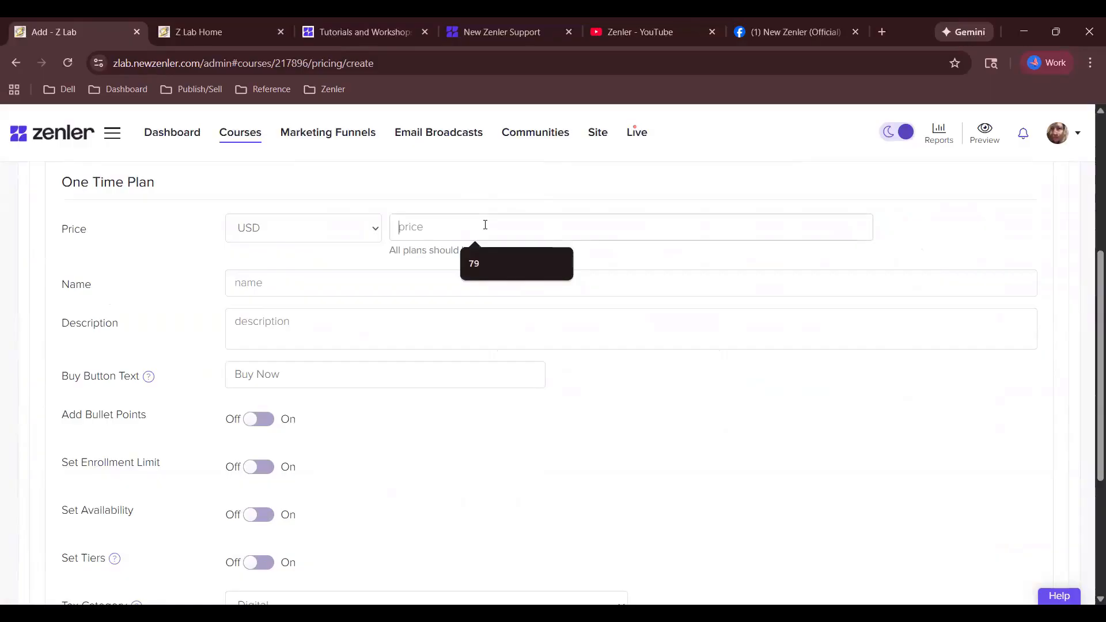
type("300")
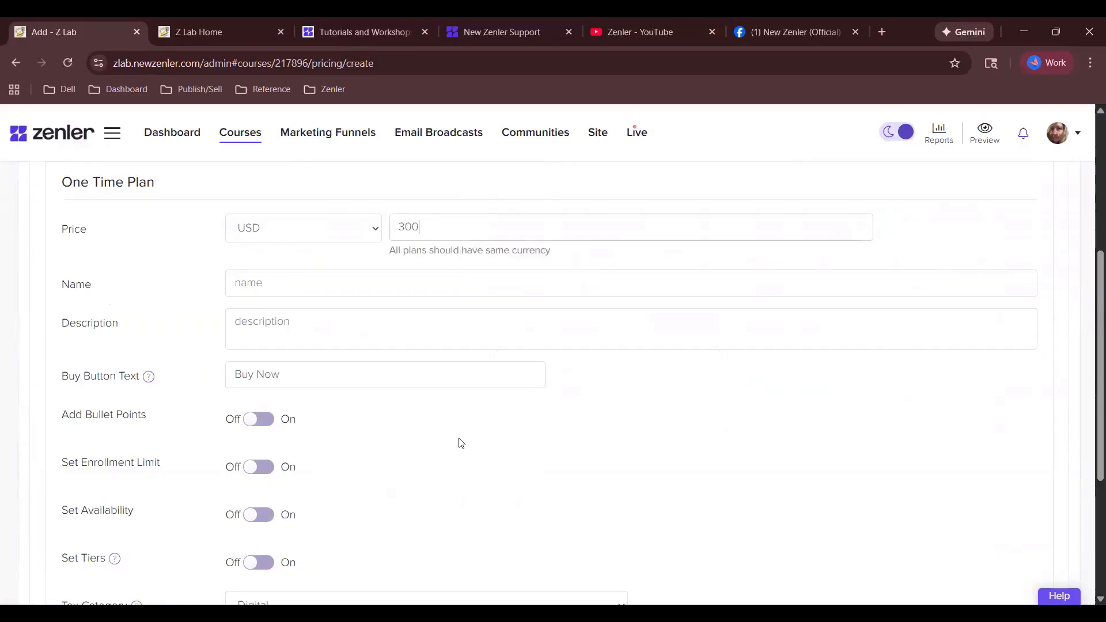
right_click(459, 440)
left_click(313, 276)
type("One")
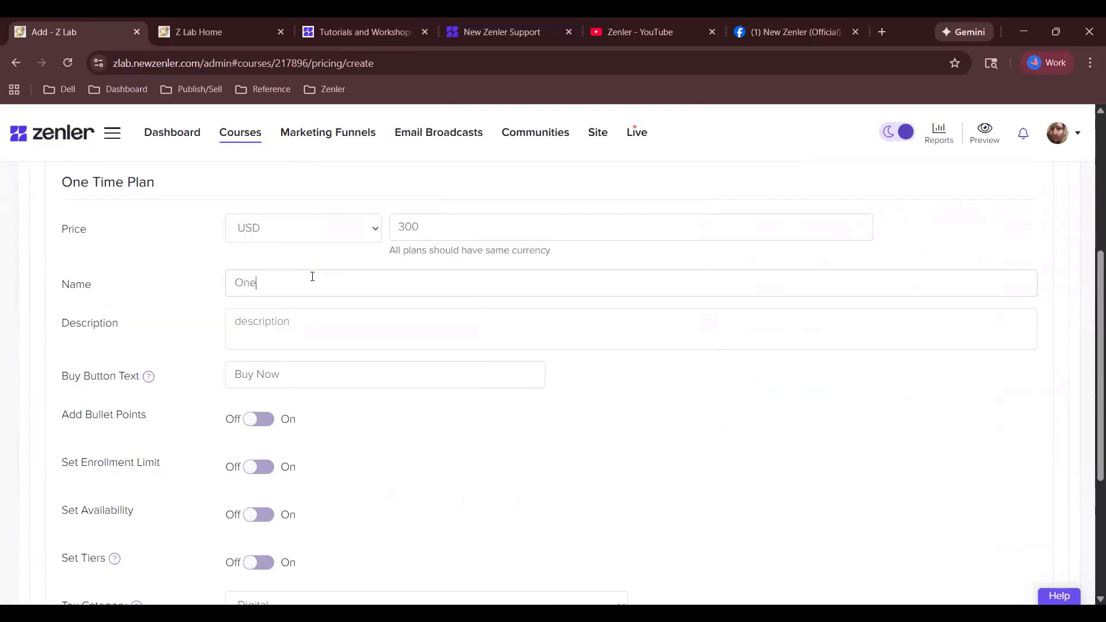
type(" Time Payment")
scroll(429, 473, "down", 5)
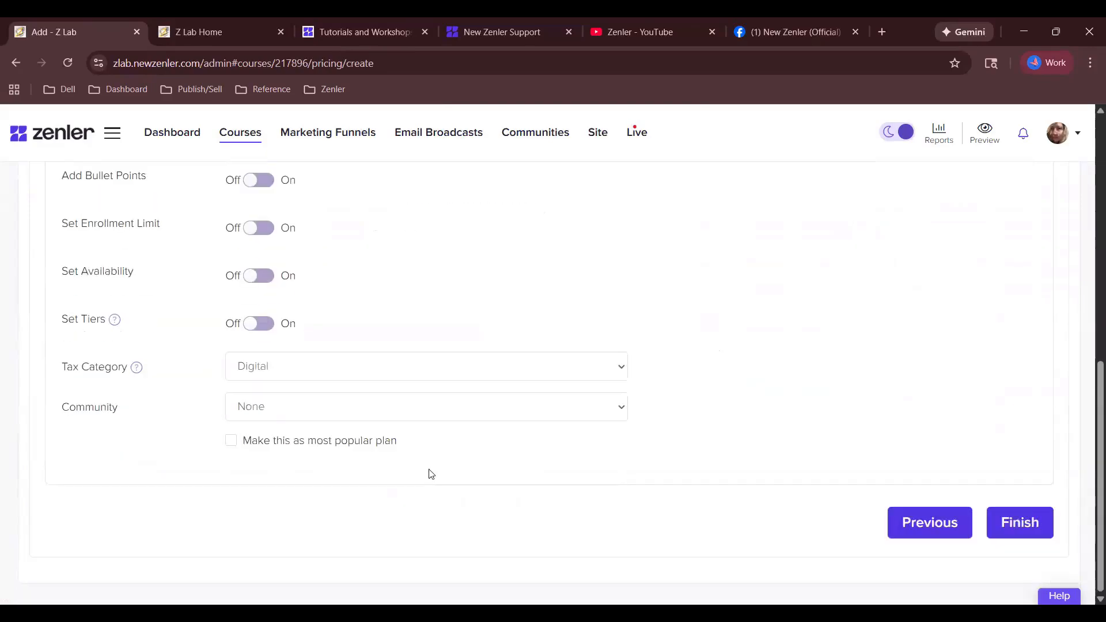
left_click(1027, 522)
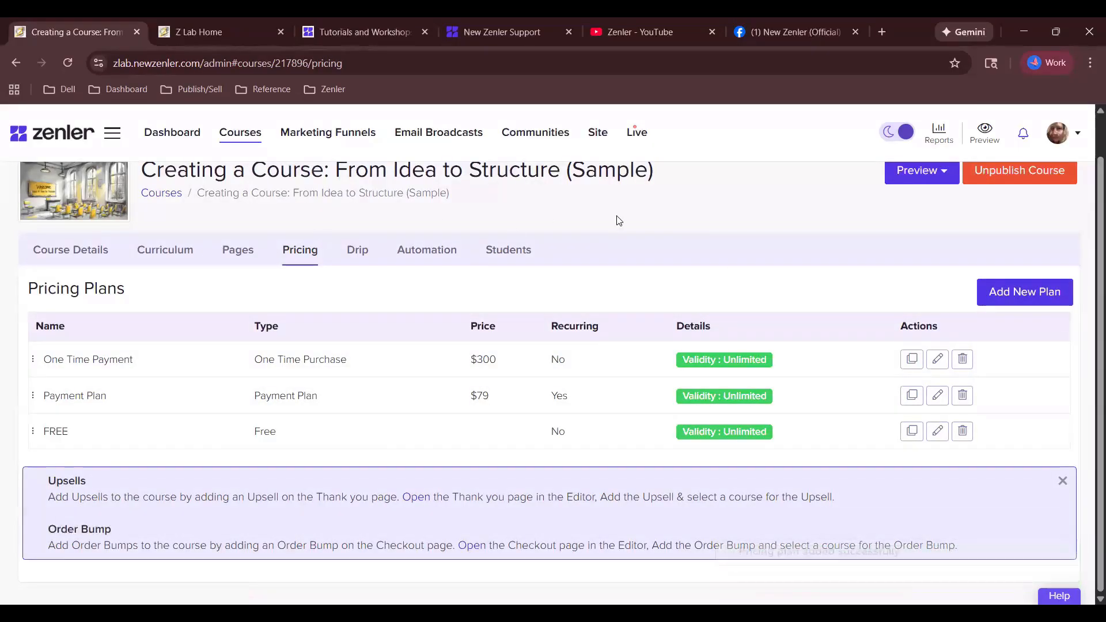
- Look at the preview options offered for the sample course and close them
left_click(889, 176)
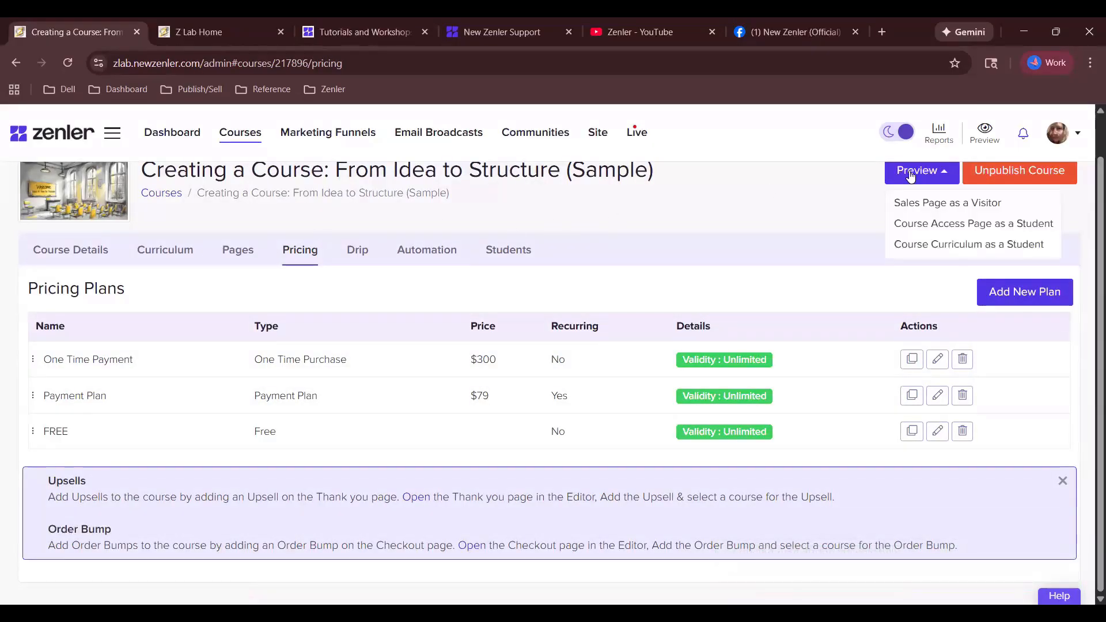
left_click(741, 230)
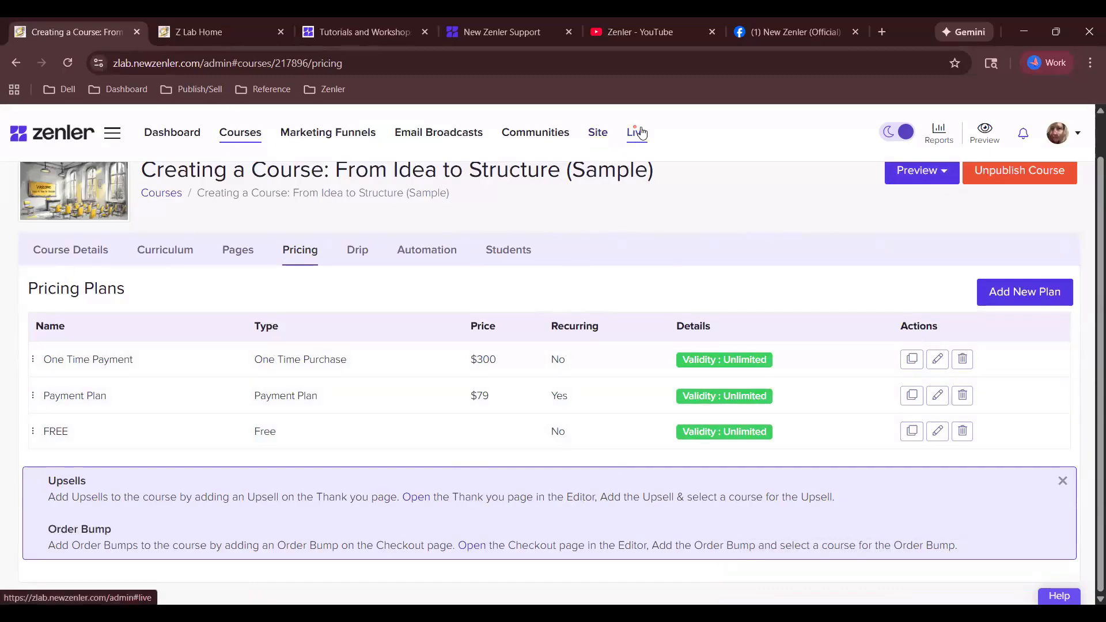
- Open the site's Integrations and look through the available payment gateways and services
left_click(607, 138)
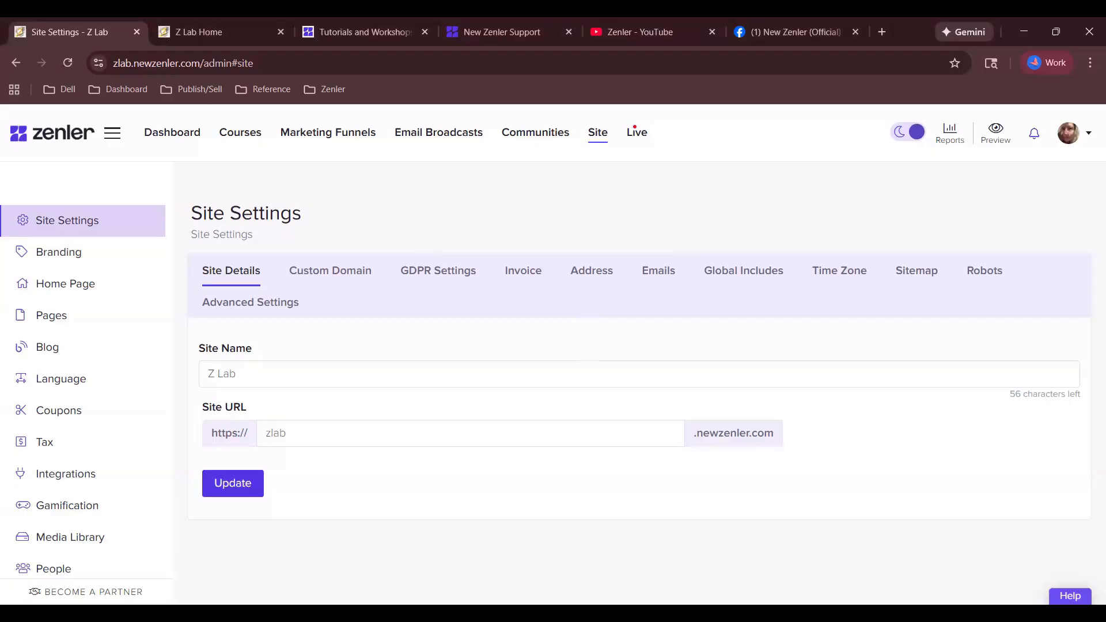
left_click(110, 404)
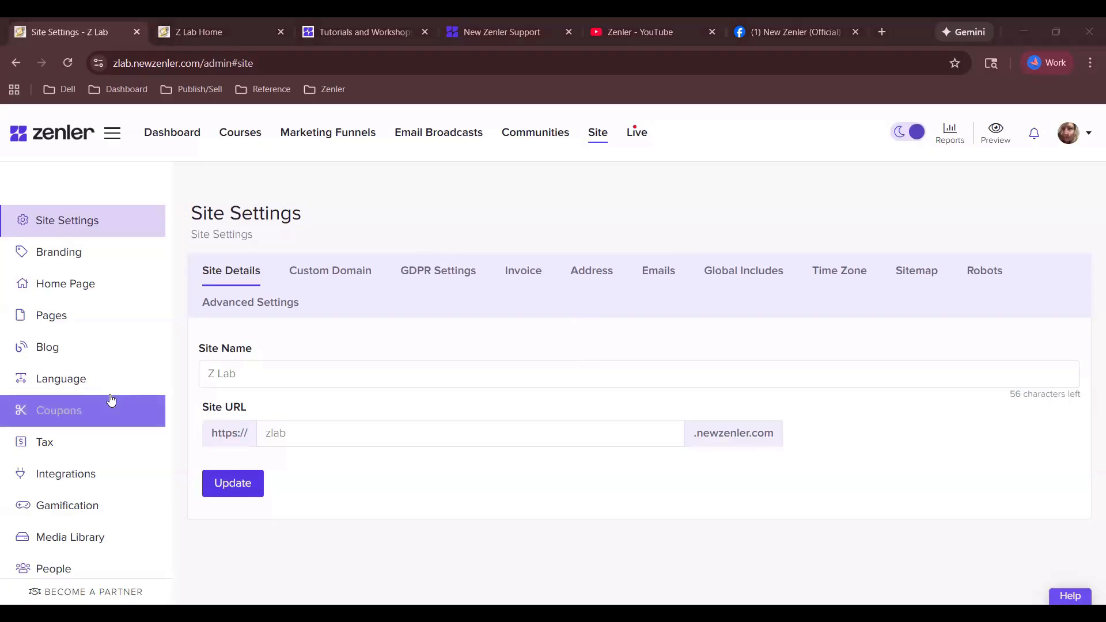
left_click(97, 481)
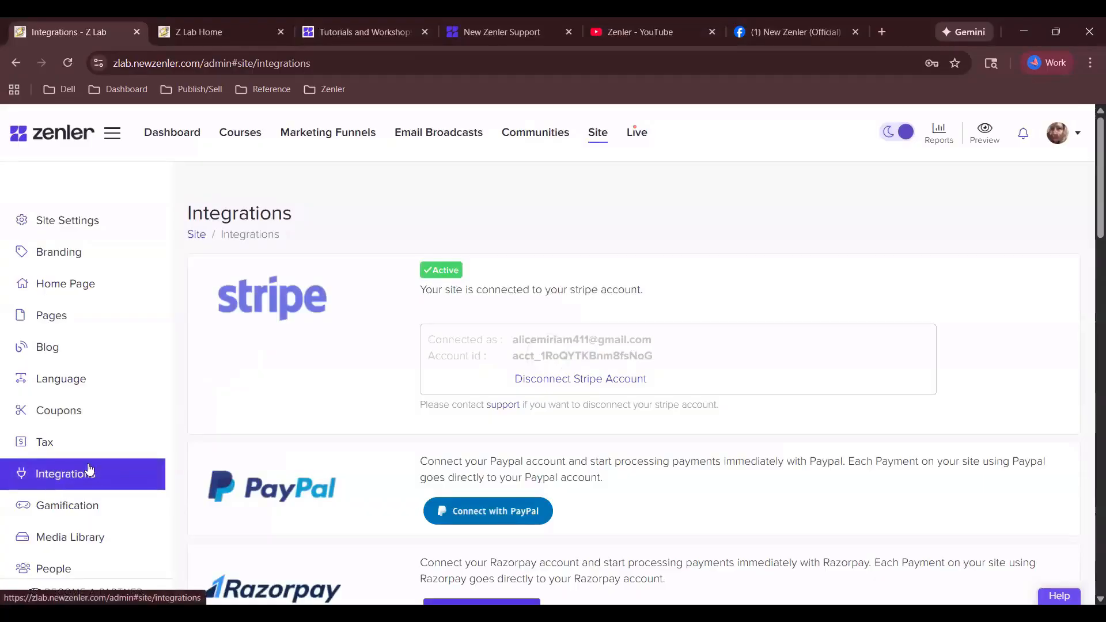
scroll(451, 291, "down", 6)
scroll(451, 291, "up", 6)
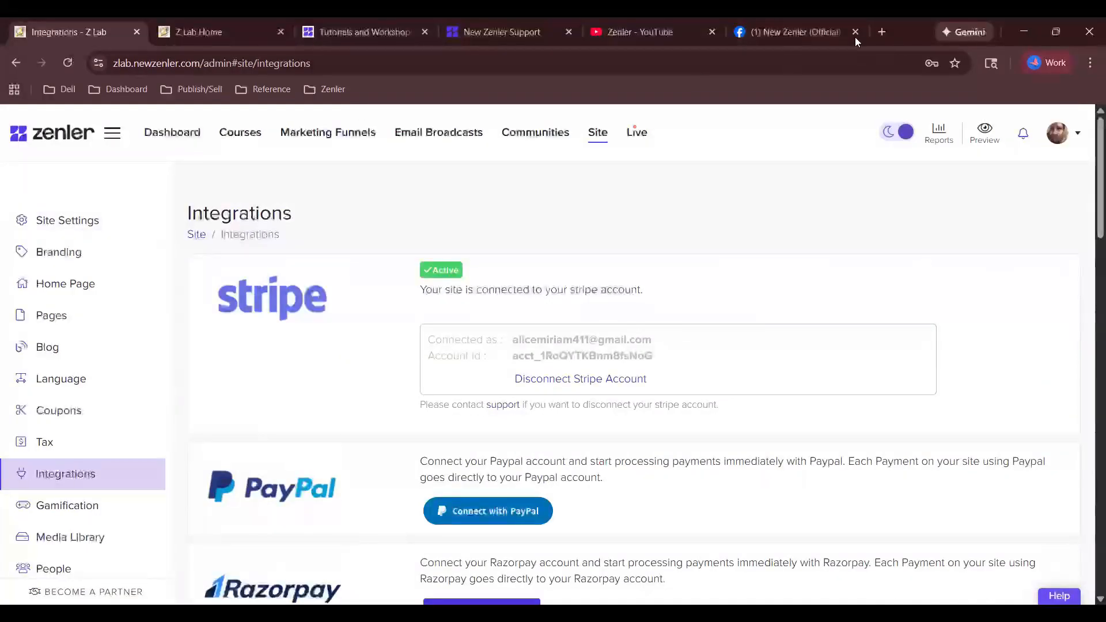
- Return to Site Settings, view the New Zenler (Official) Community group on Facebook, and switch back to the site admin
left_click(597, 136)
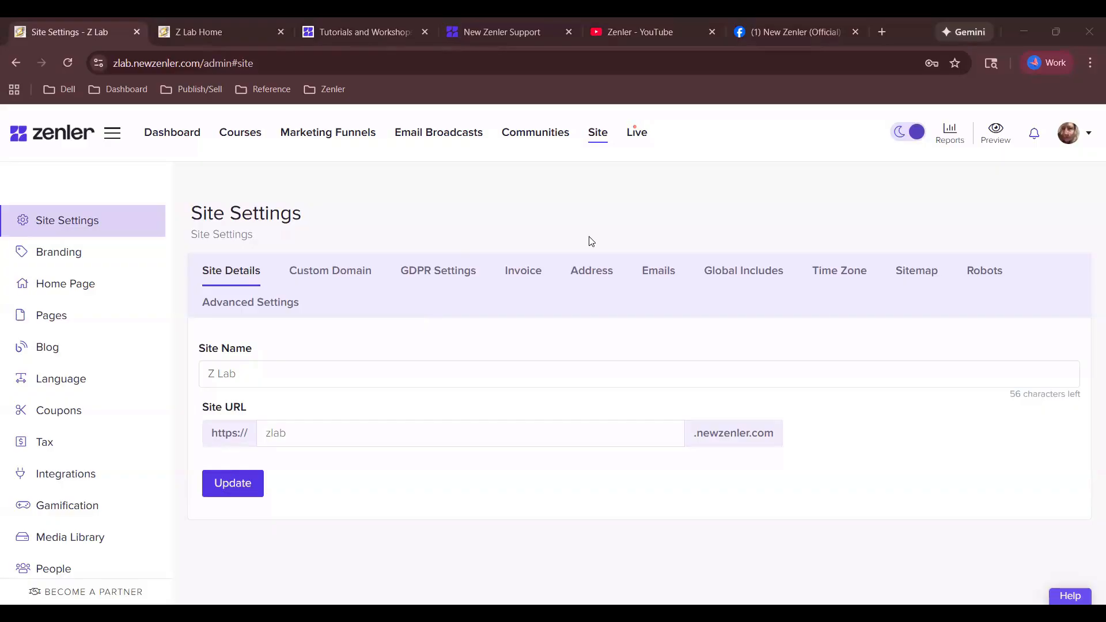
left_click(790, 30)
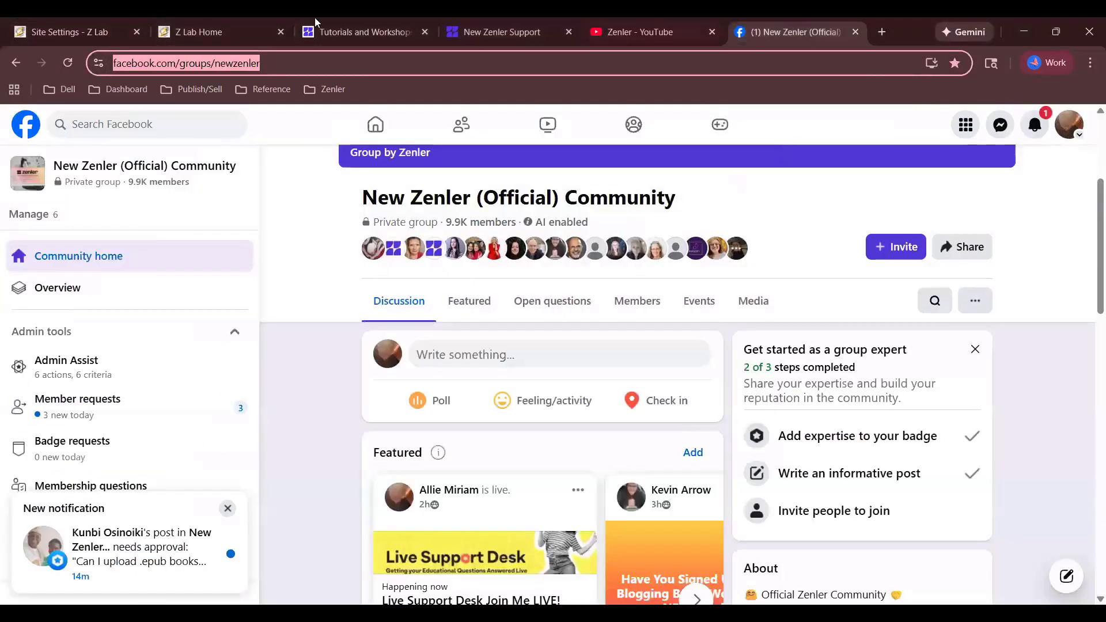
left_click(97, 19)
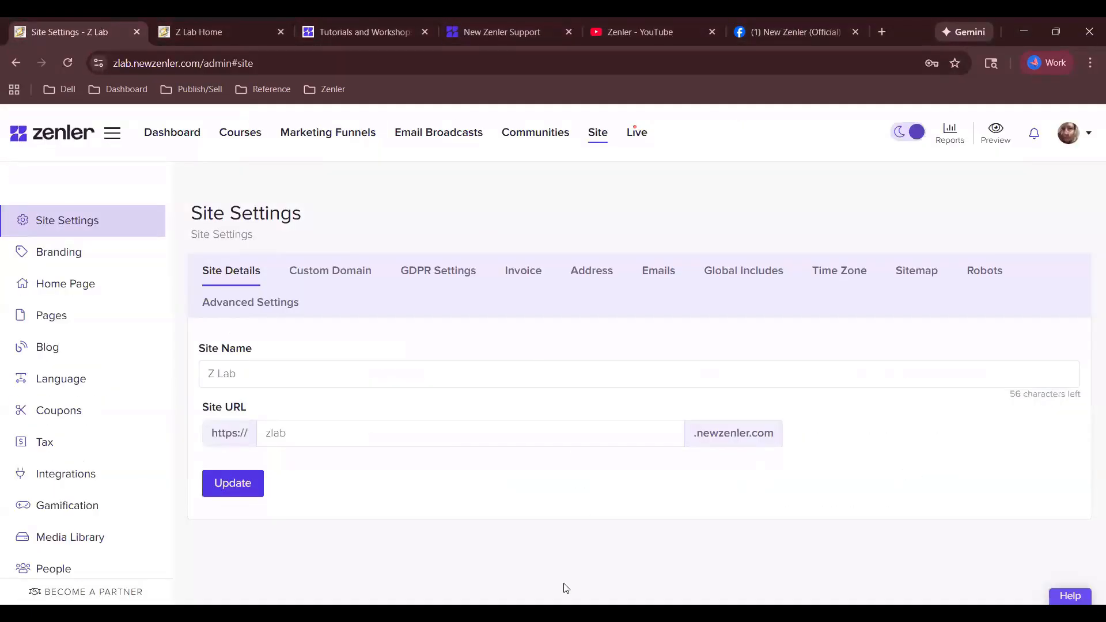
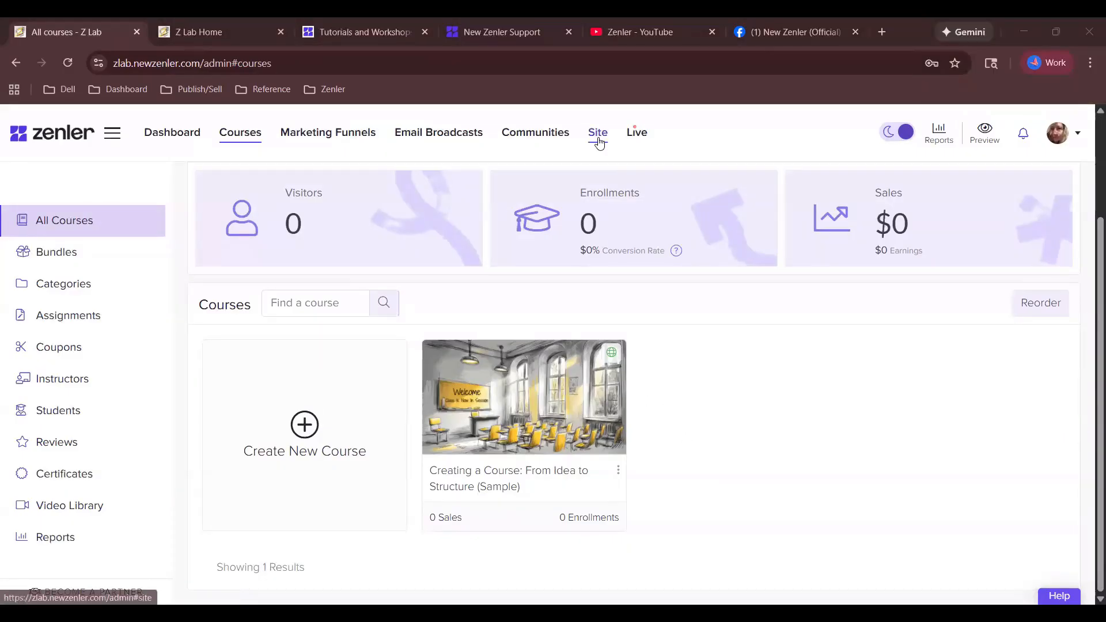
- View the Site Settings, then go to the course list and open the sample course "Creating a Course: From Idea to Structure (Sample)"
left_click(598, 134)
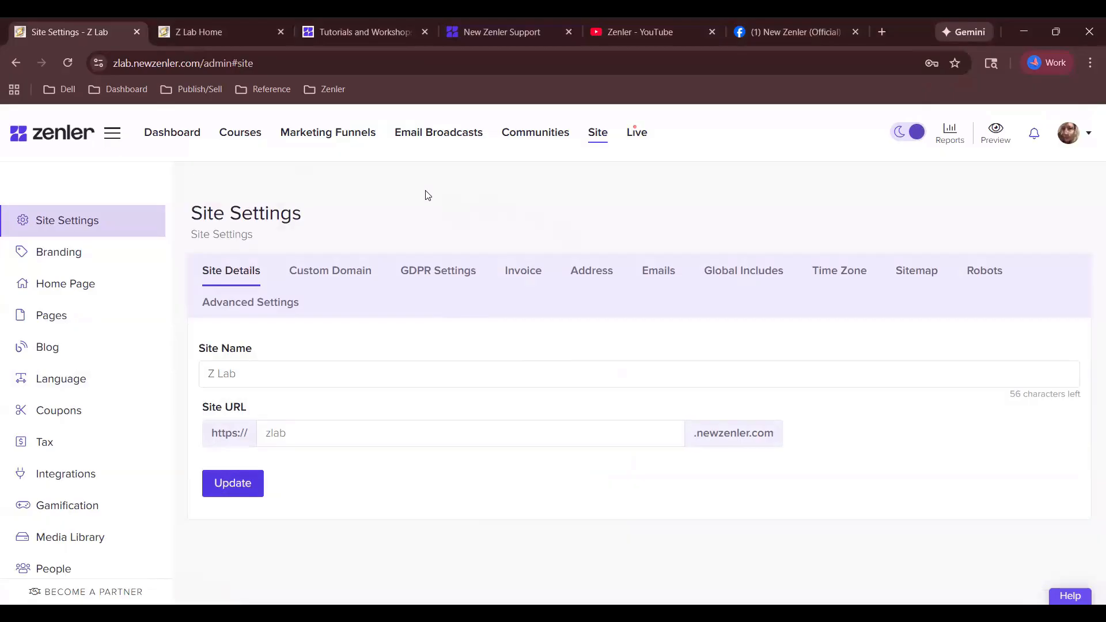
left_click(247, 139)
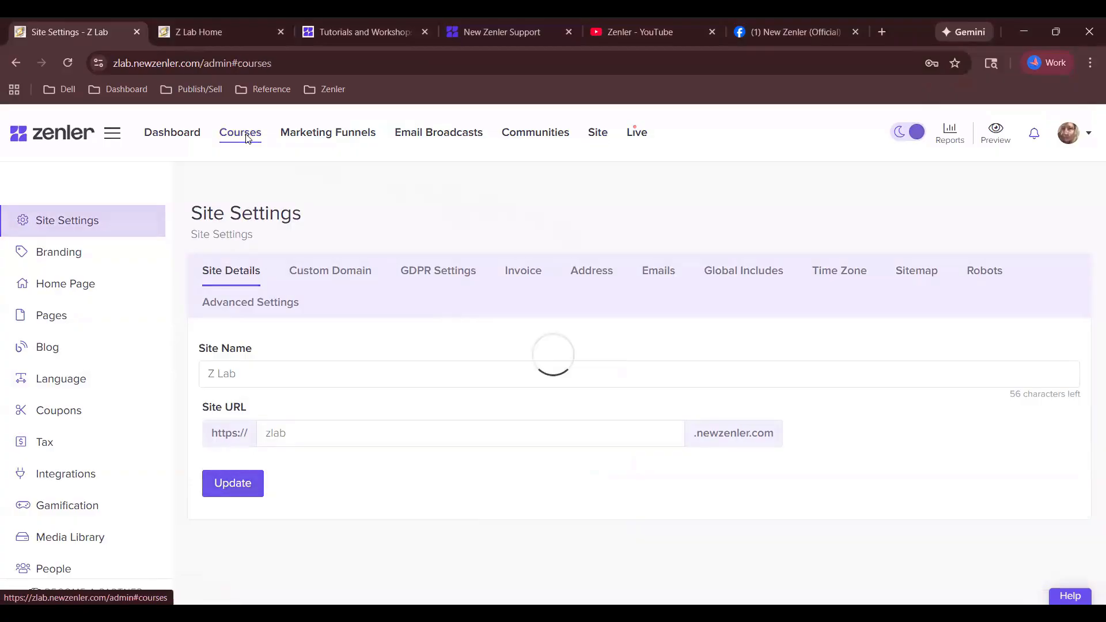
scroll(515, 300, "down", 2)
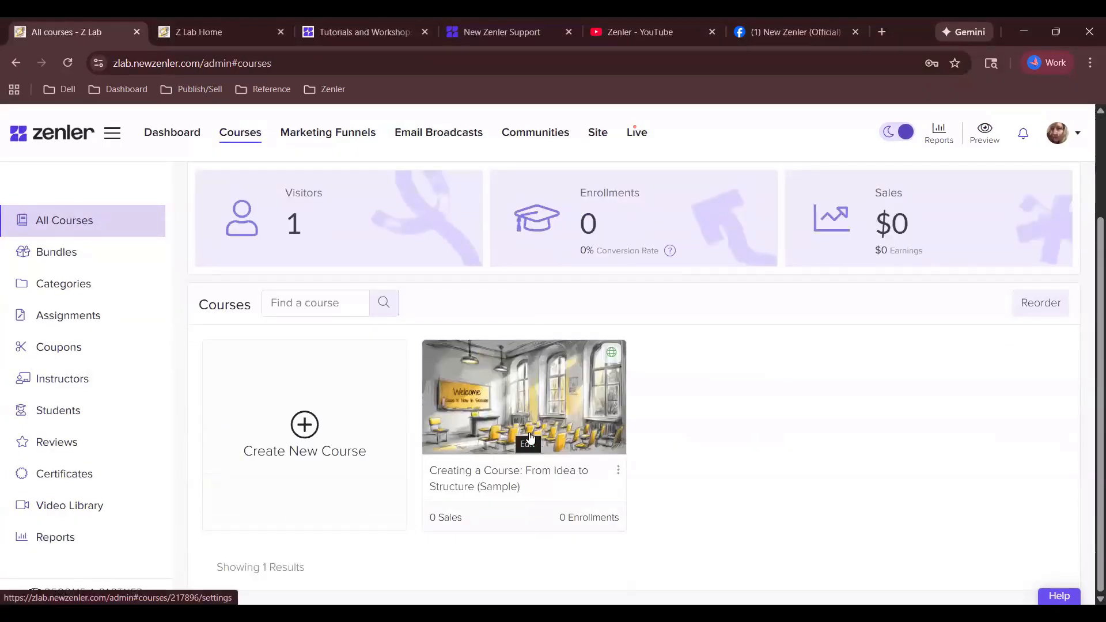
left_click(619, 471)
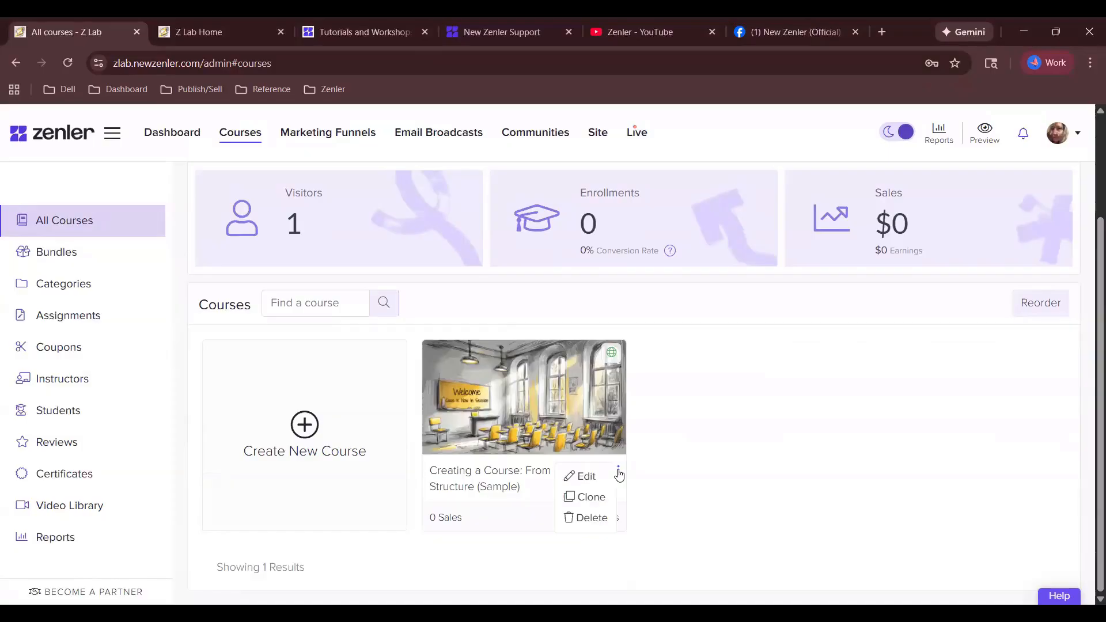
left_click(540, 402)
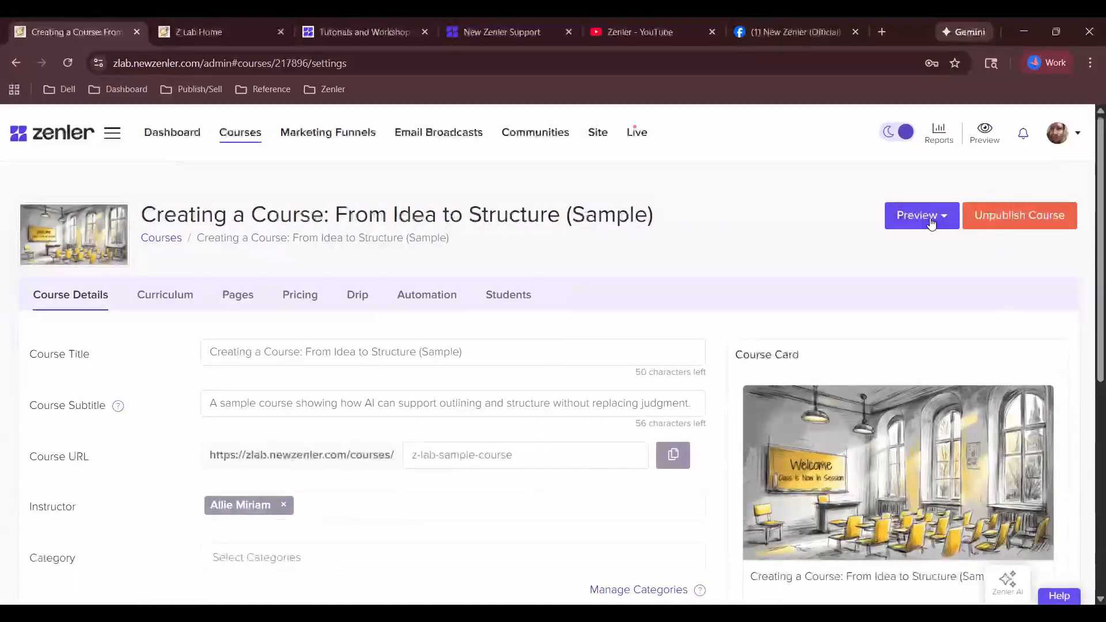
- Preview the sample course's sales page as a visitor and return to the course's admin page
left_click(932, 222)
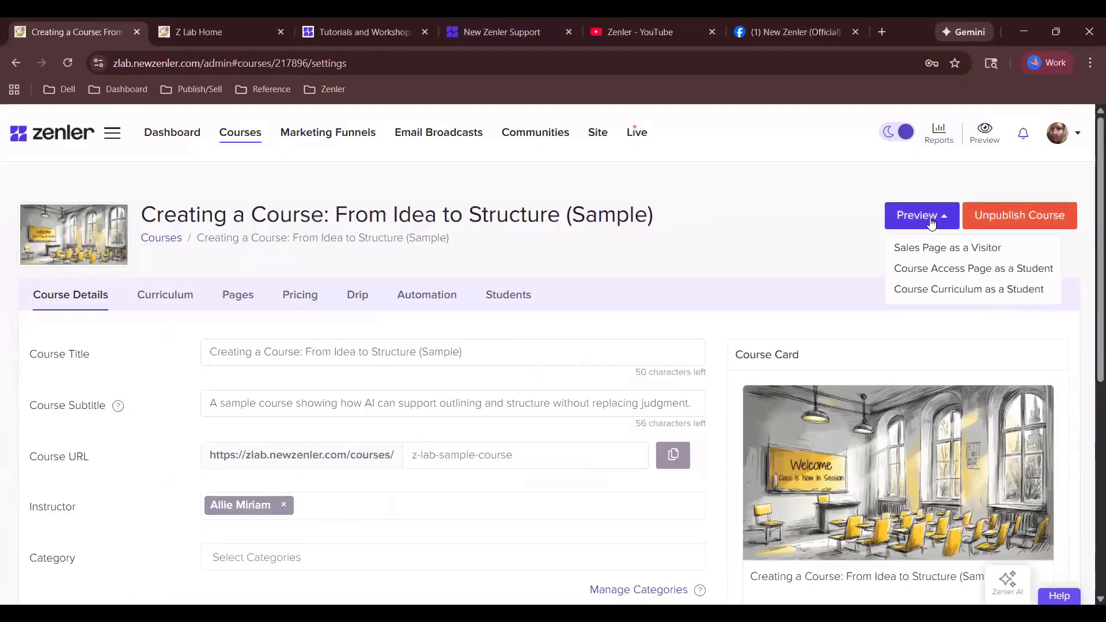
left_click(929, 249)
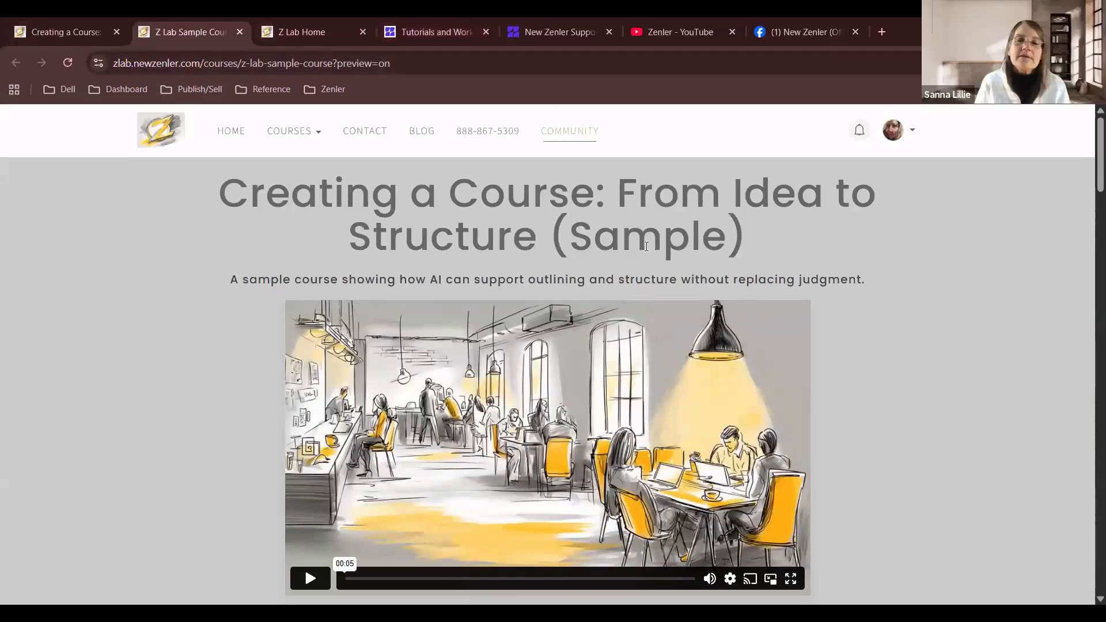
left_click(92, 20)
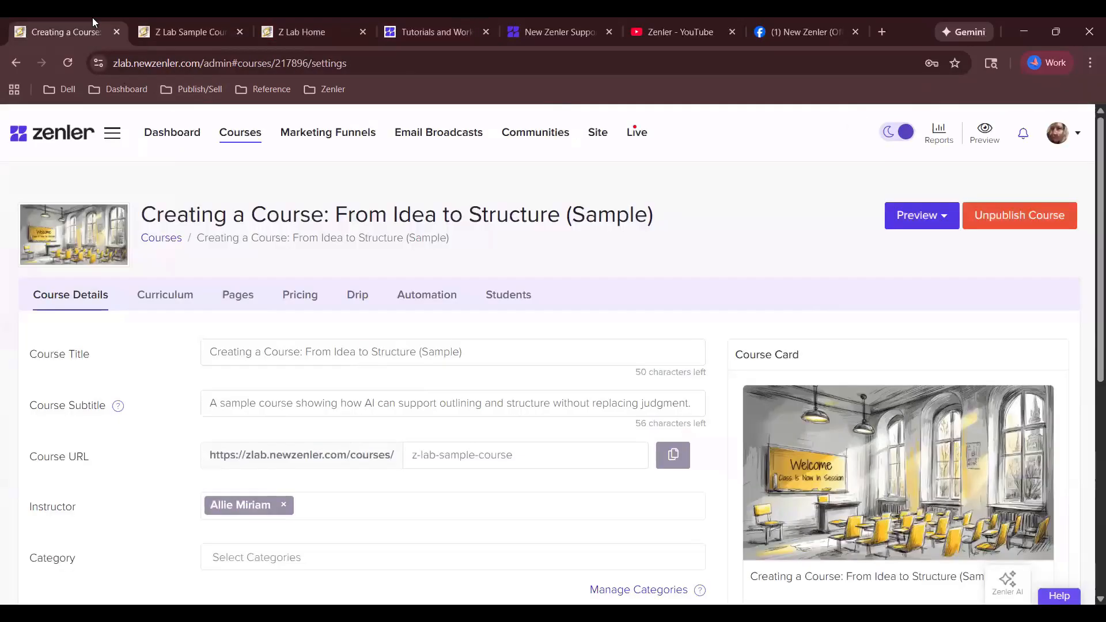
- Go to the site dashboard and look at the other sites linked to the account, then close the list
left_click(179, 143)
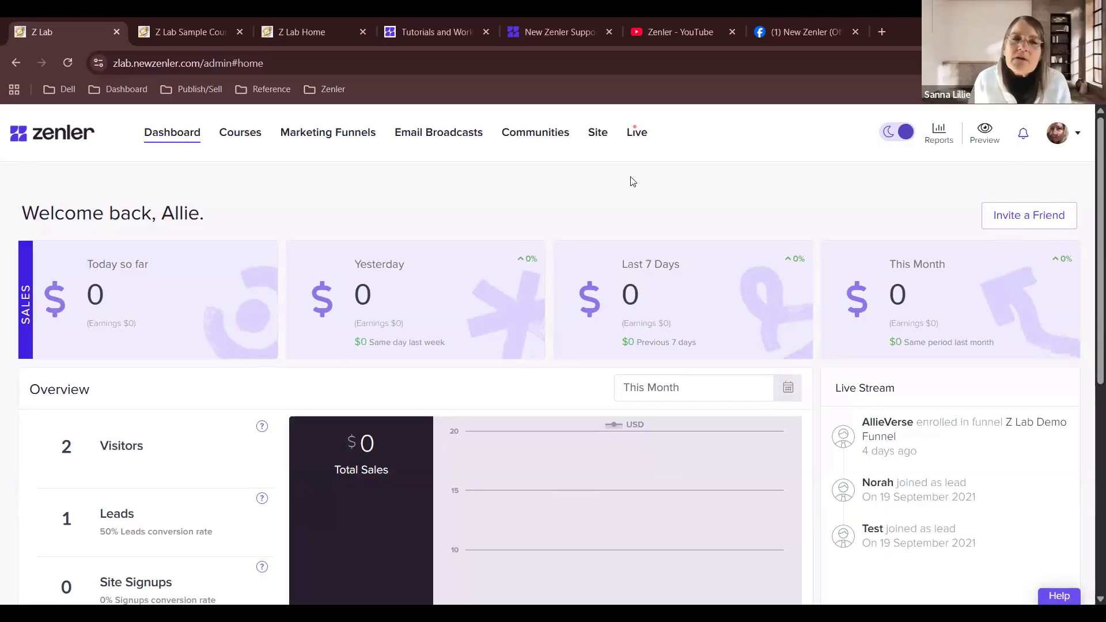
left_click(1075, 141)
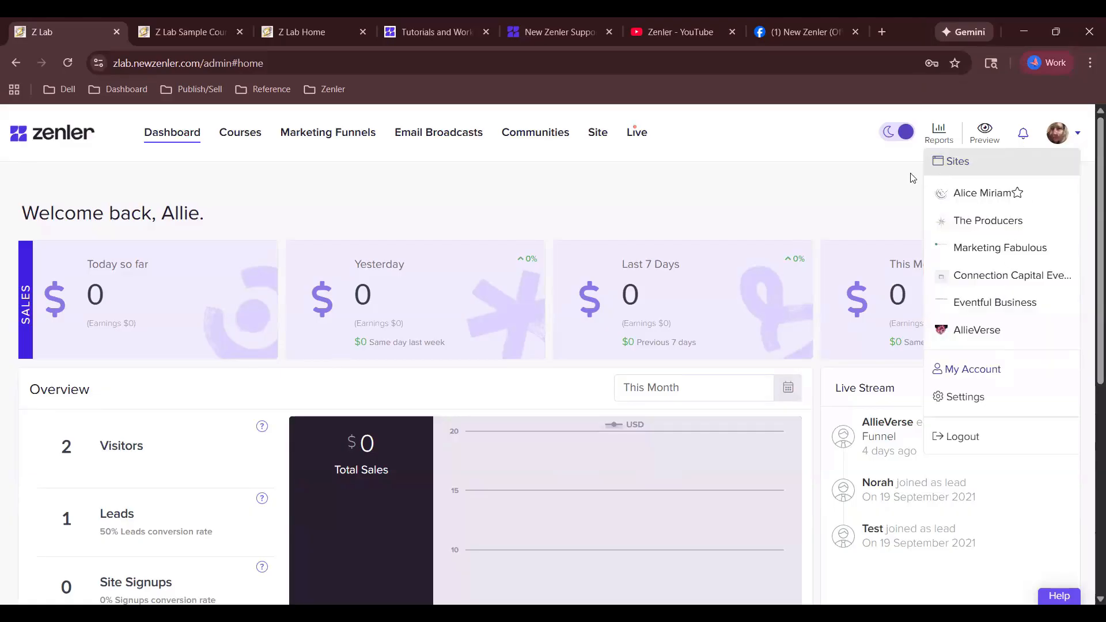
left_click(839, 192)
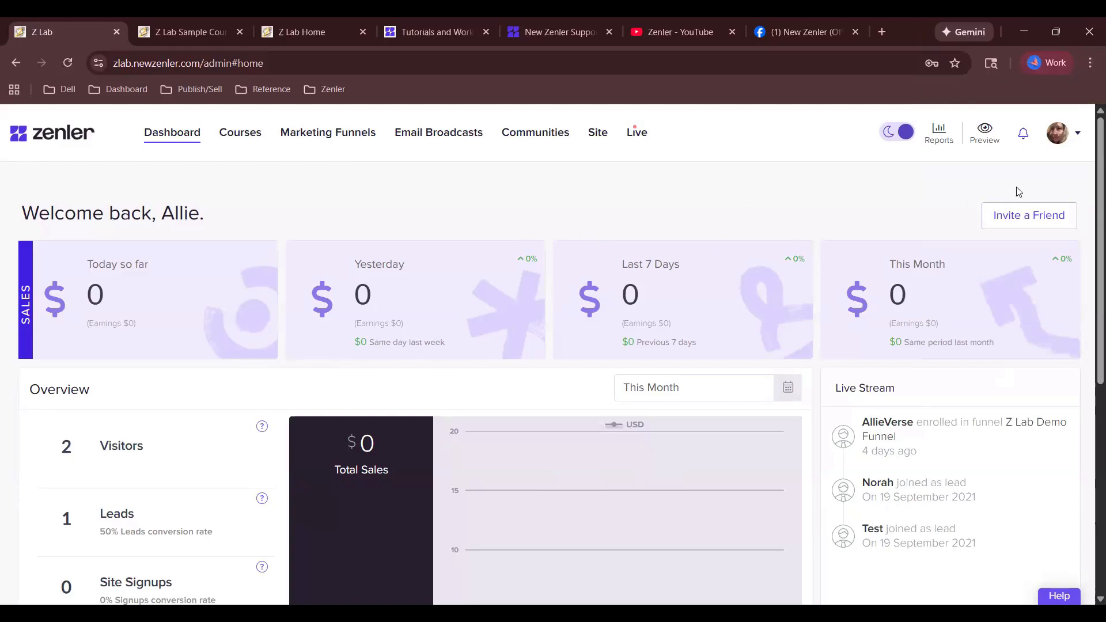
- Open the My Account page to view the profile section and return to the dashboard
left_click(1065, 143)
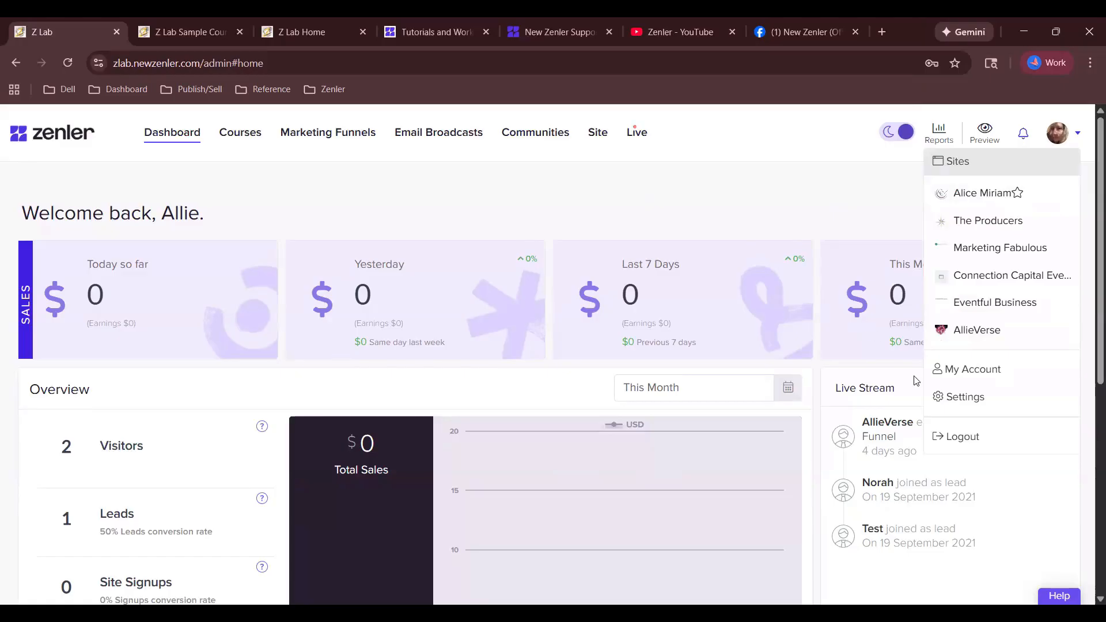
left_click(965, 372)
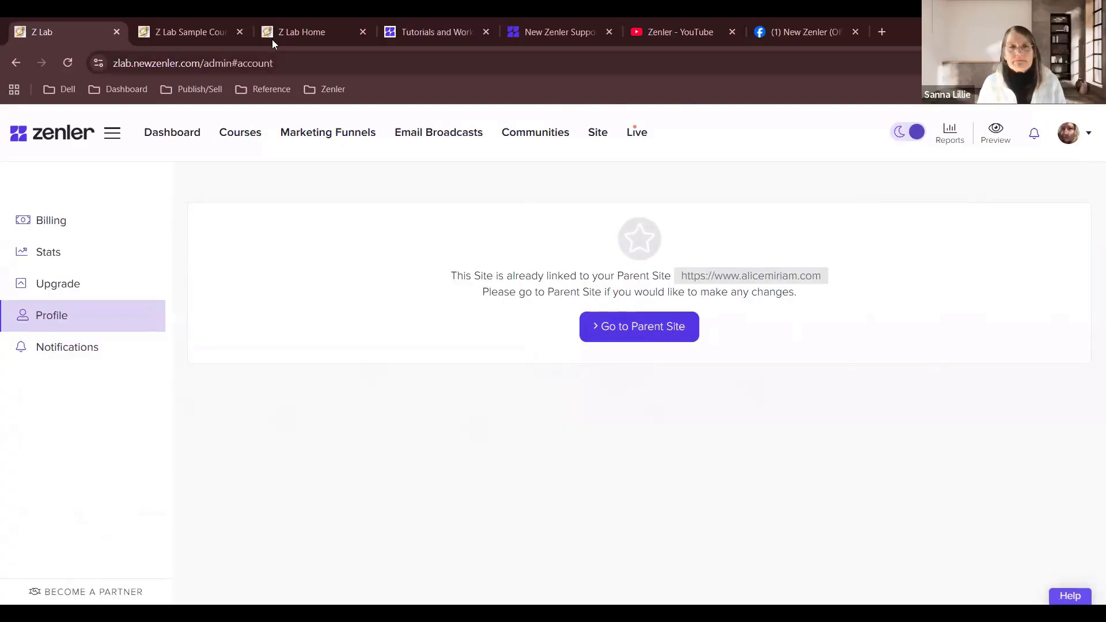
left_click(195, 133)
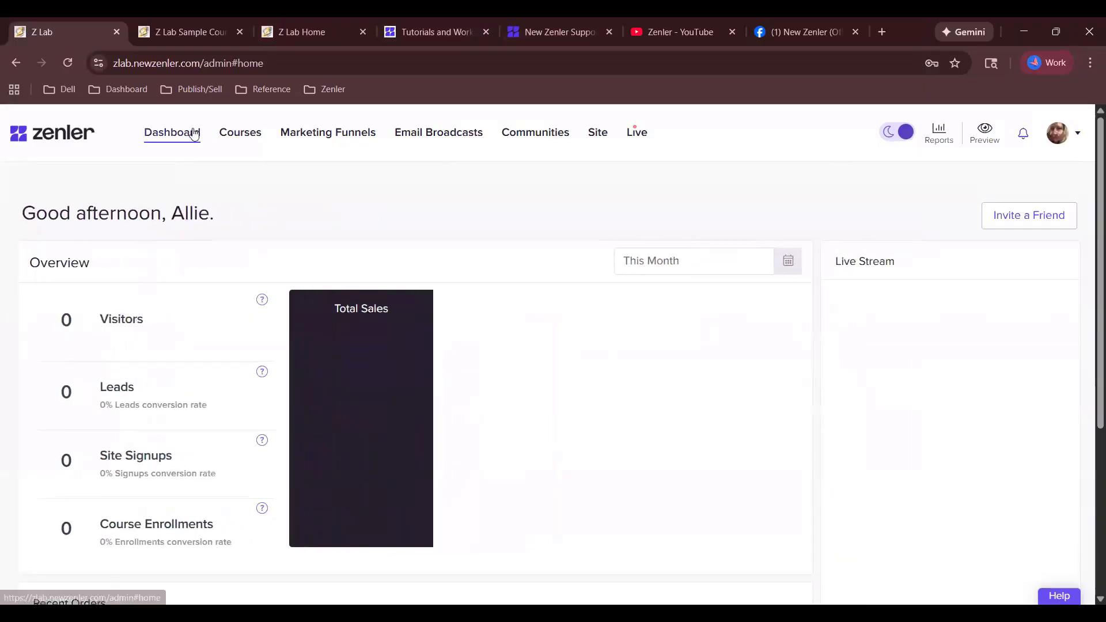